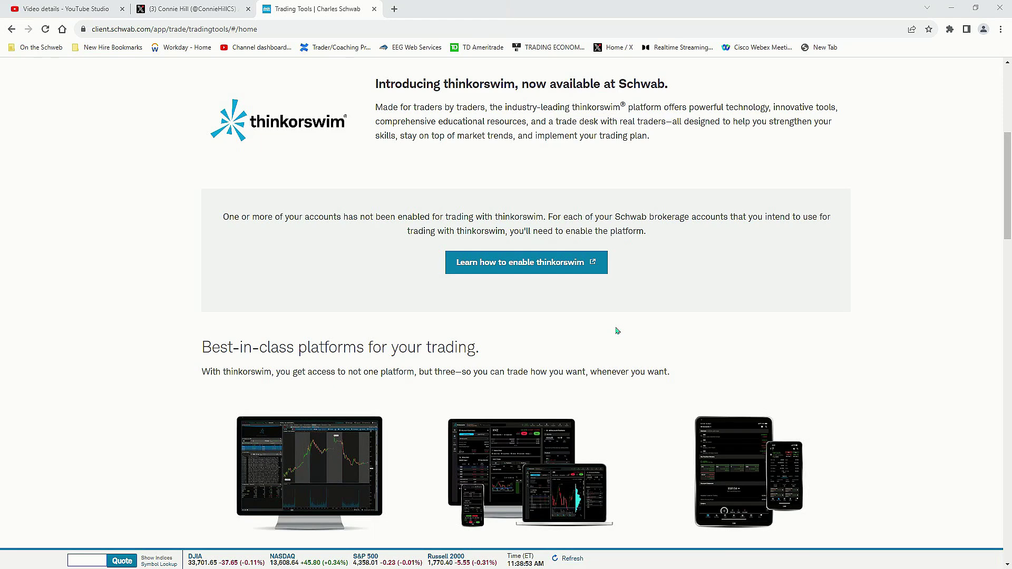
# Review the thinkorswim desktop, web and mobile platform options on the Schwab trading tools page.
pyautogui.scroll(-1, 617, 331)
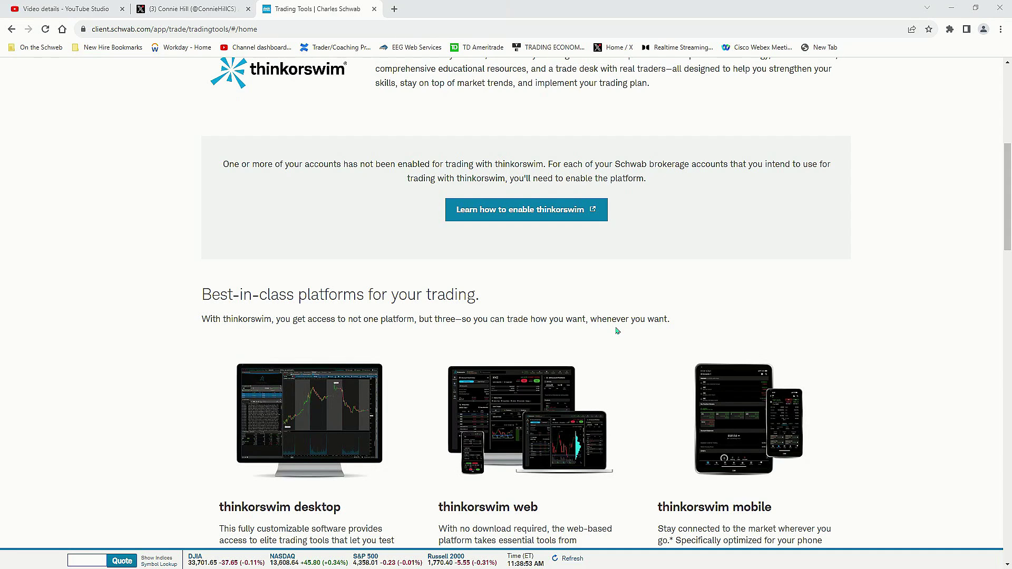
pyautogui.scroll(-2, 618, 331)
pyautogui.scroll(-1, 618, 330)
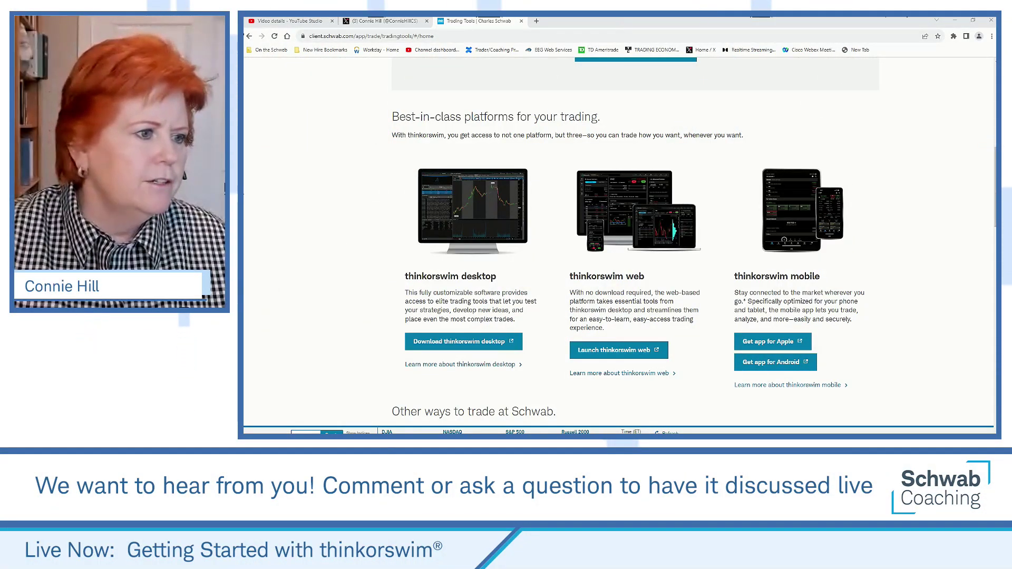
# Switch to the thinkorswim desktop application and minimize its login window.
pyautogui.hotkey('alt', 'Tab')
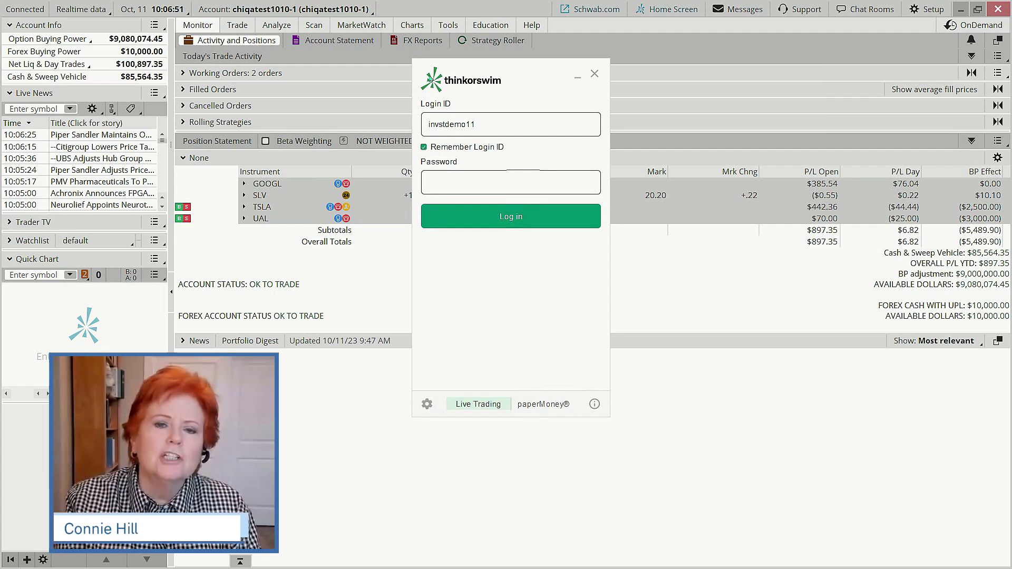
pyautogui.click(578, 81)
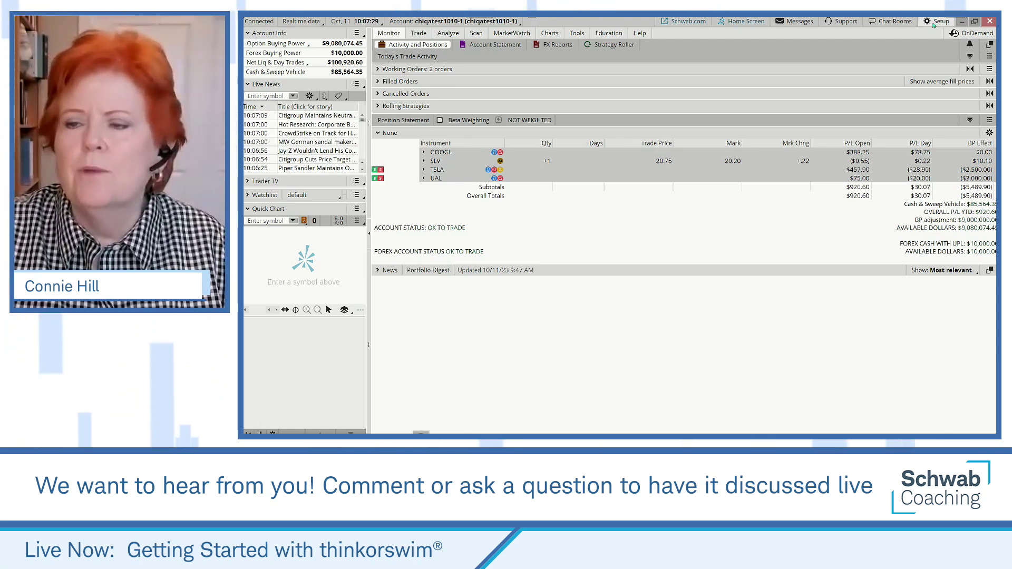
# Set the color scheme to SSE Light in the Look and feel application settings and apply it.
pyautogui.click(943, 21)
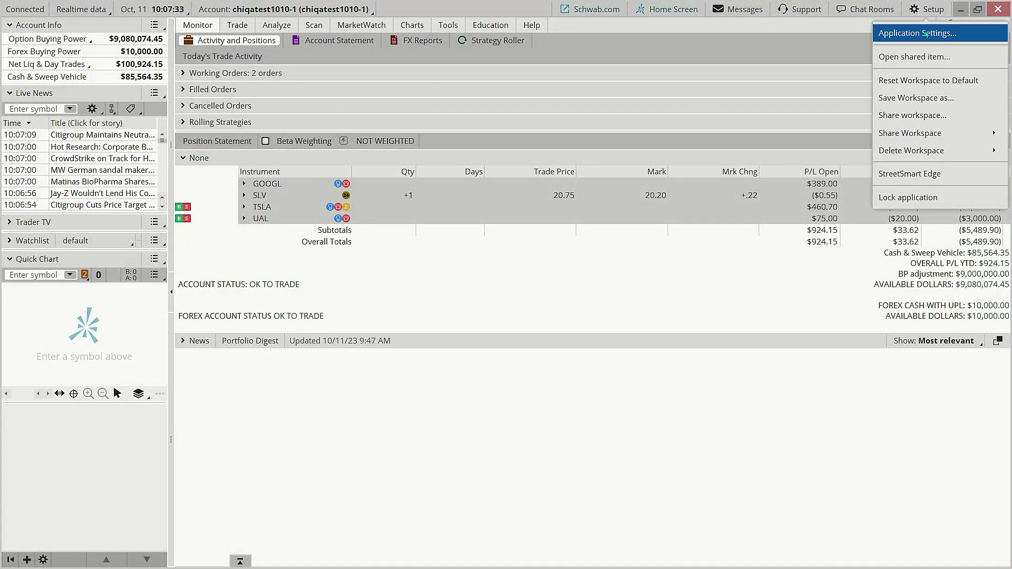
pyautogui.click(926, 34)
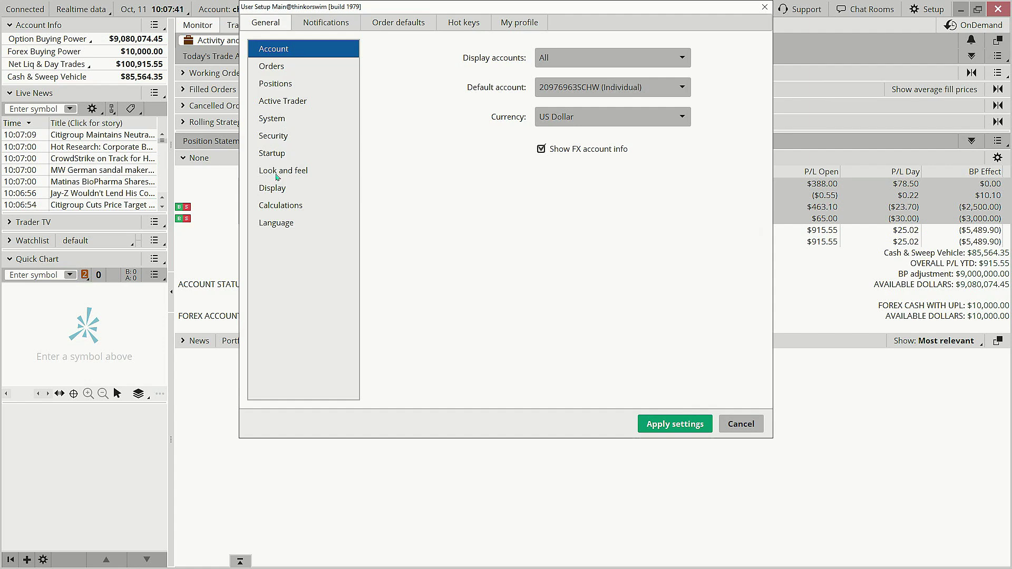
pyautogui.click(299, 172)
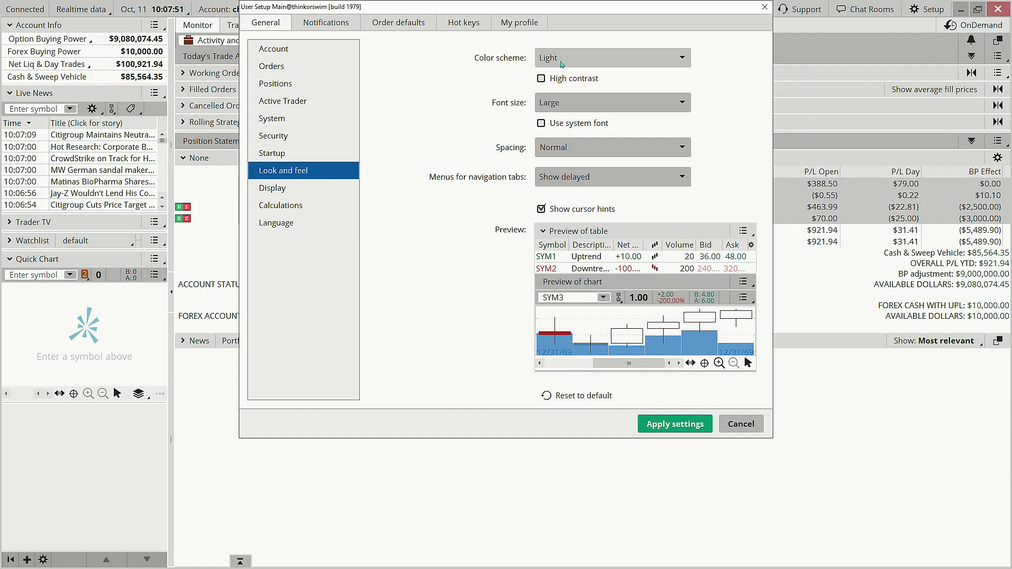
pyautogui.click(683, 60)
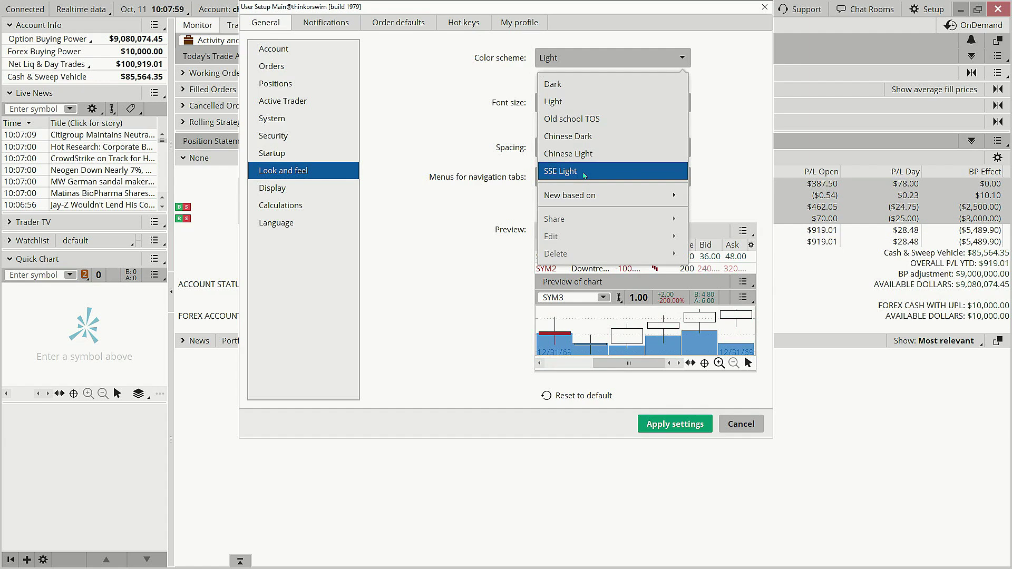
pyautogui.click(584, 171)
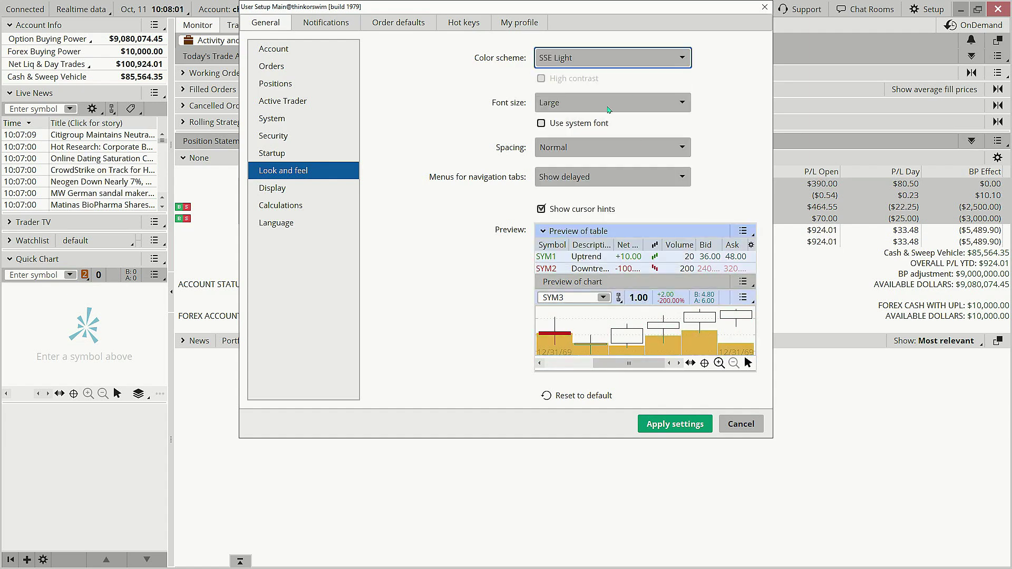
pyautogui.click(680, 426)
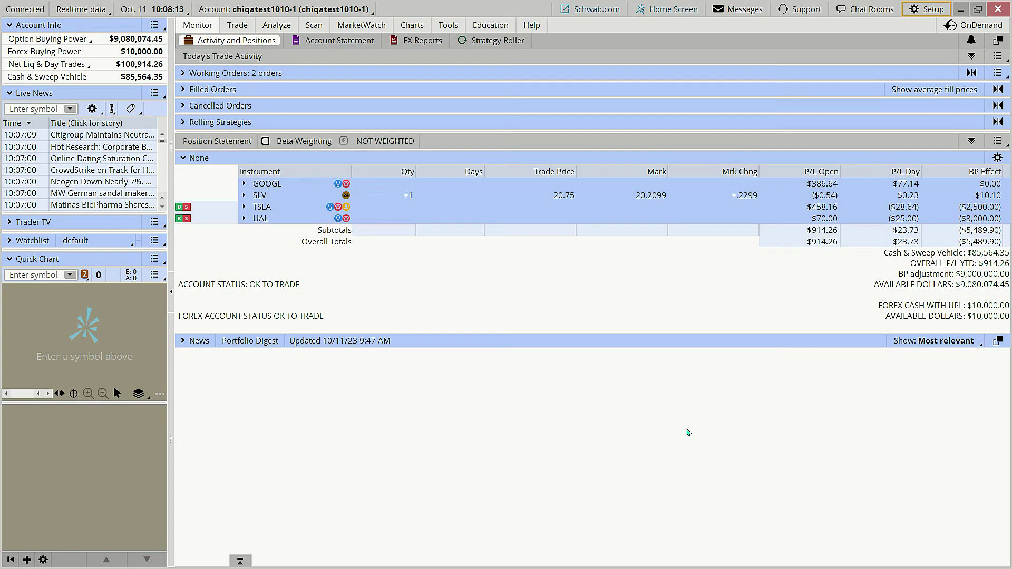
# Set the color scheme back to Light in the Look and feel application settings and apply it.
pyautogui.click(926, 12)
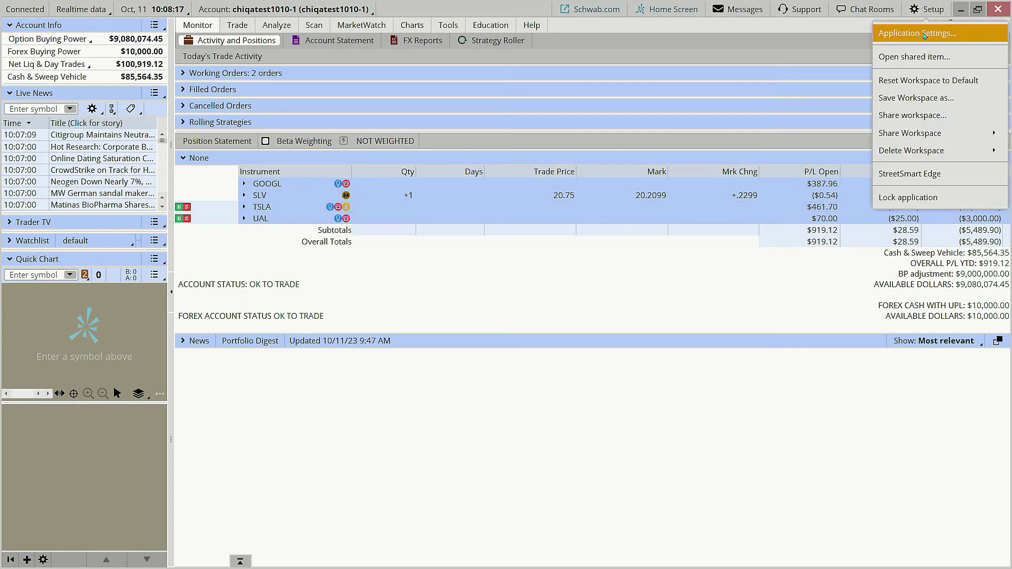
pyautogui.click(924, 34)
pyautogui.click(339, 171)
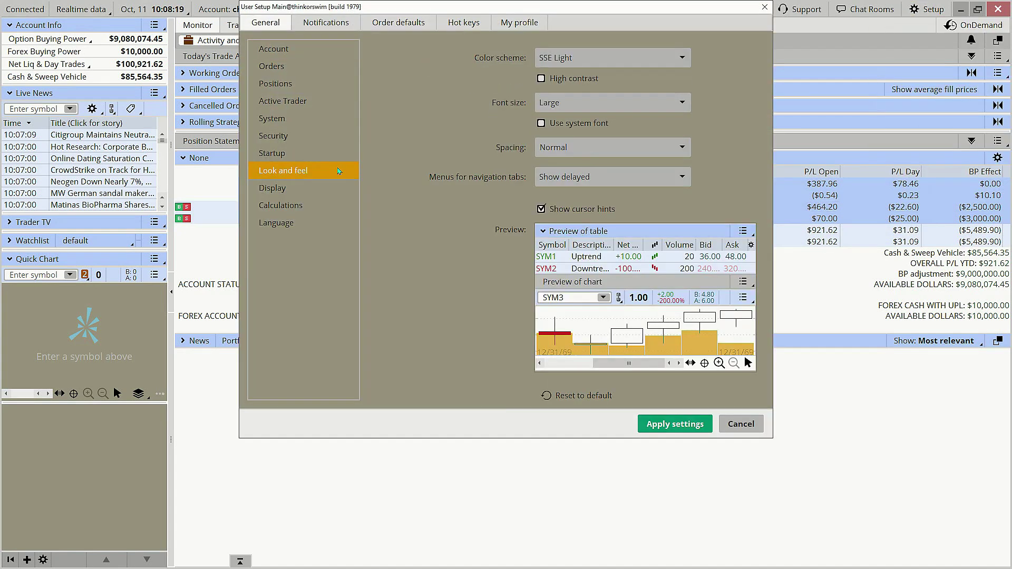
pyautogui.click(680, 58)
pyautogui.click(632, 101)
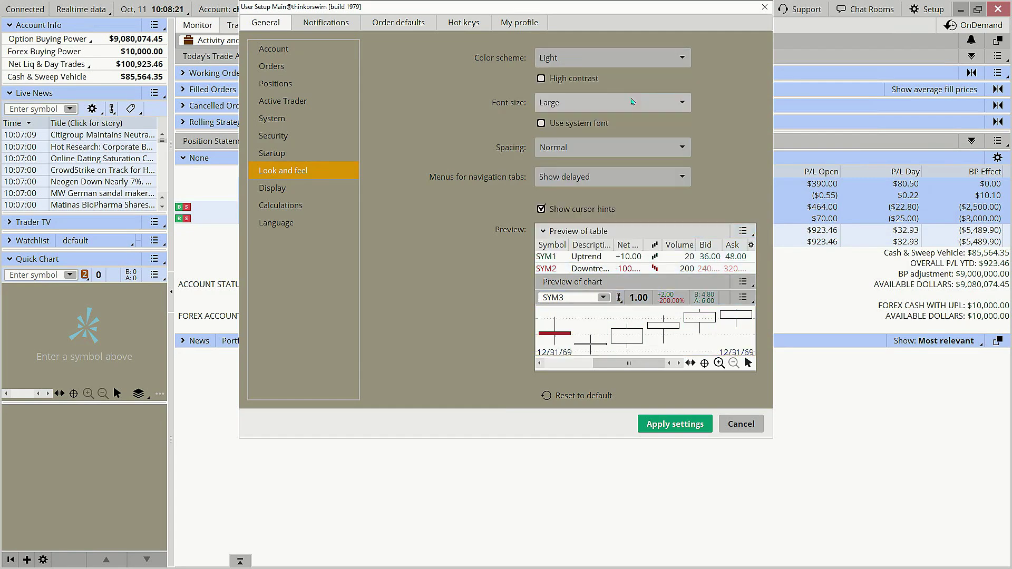
pyautogui.click(663, 57)
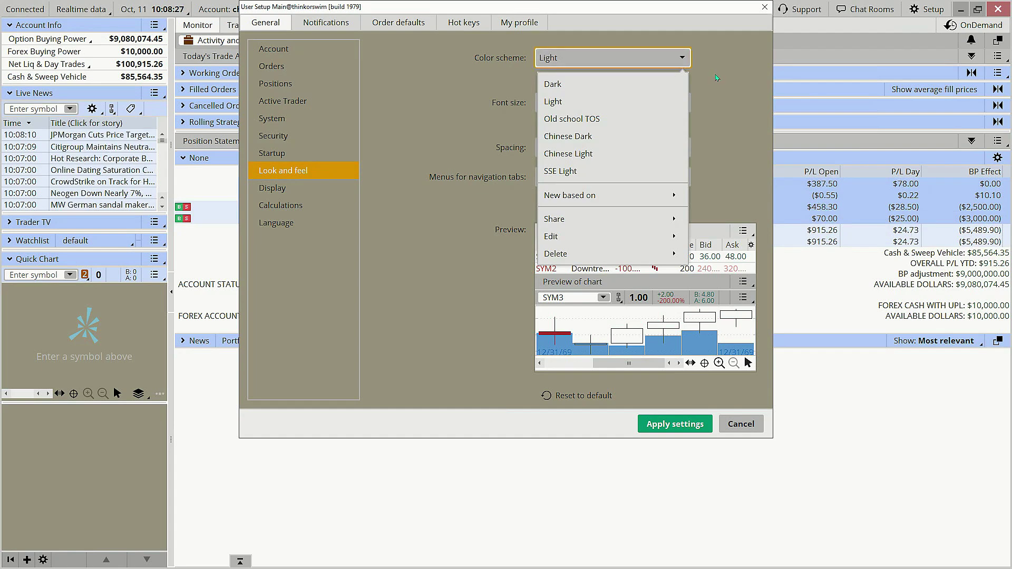
pyautogui.click(616, 49)
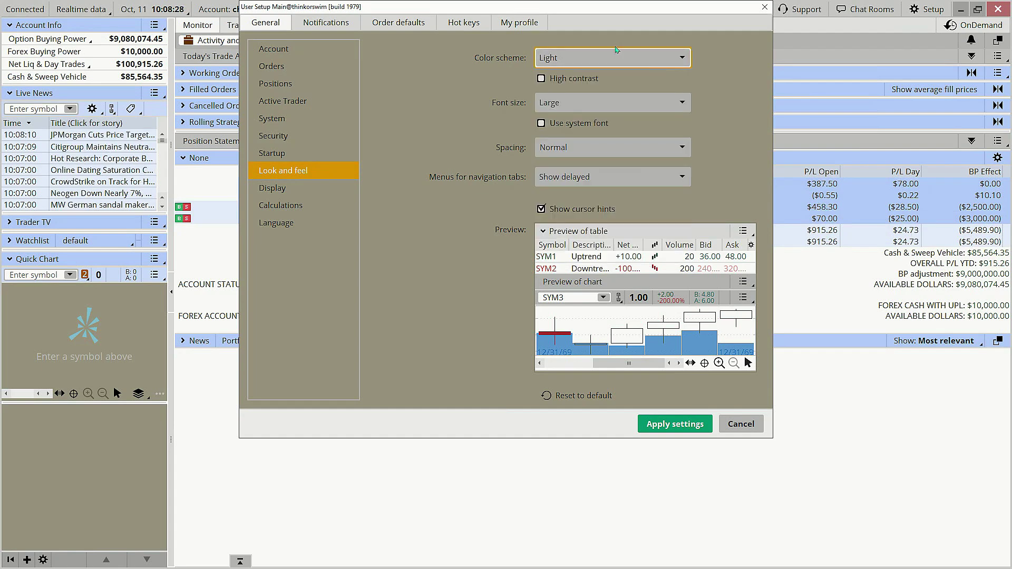
pyautogui.click(676, 425)
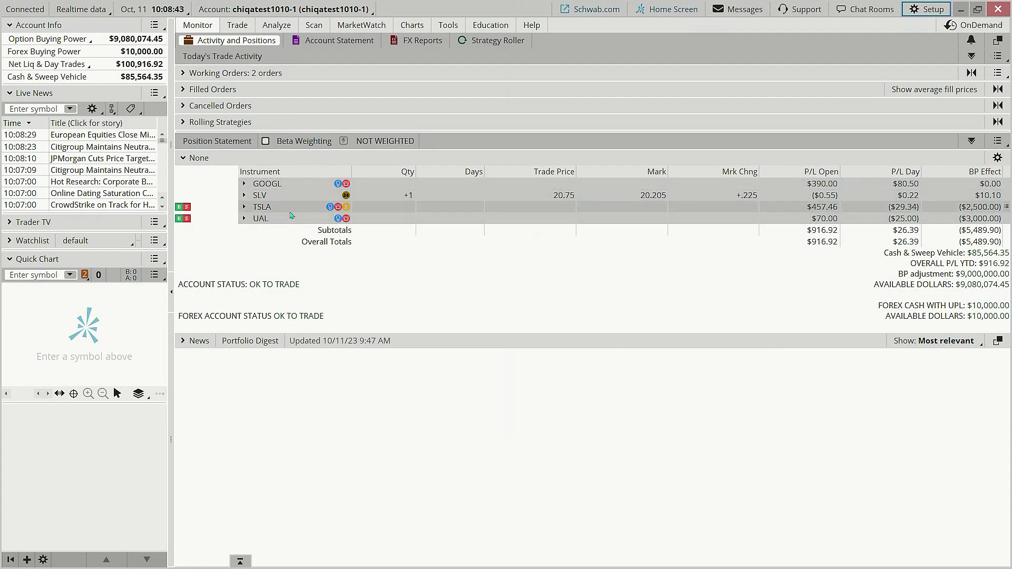
# Open the All Products trading page, collapse the 15 DEC 23 option expiration and examine the bid and ask quotes.
pyautogui.moveTo(240, 31)
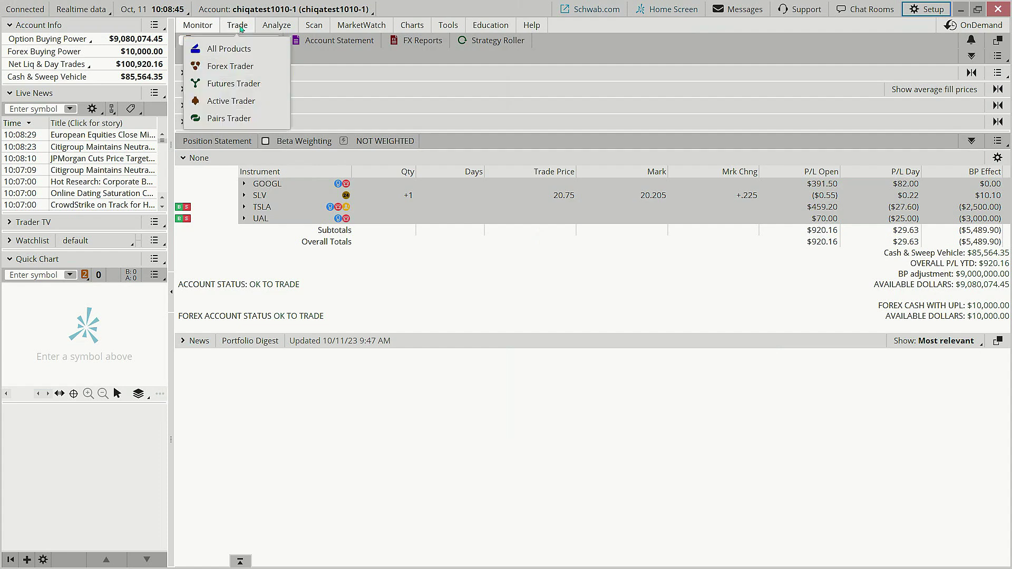
pyautogui.click(240, 29)
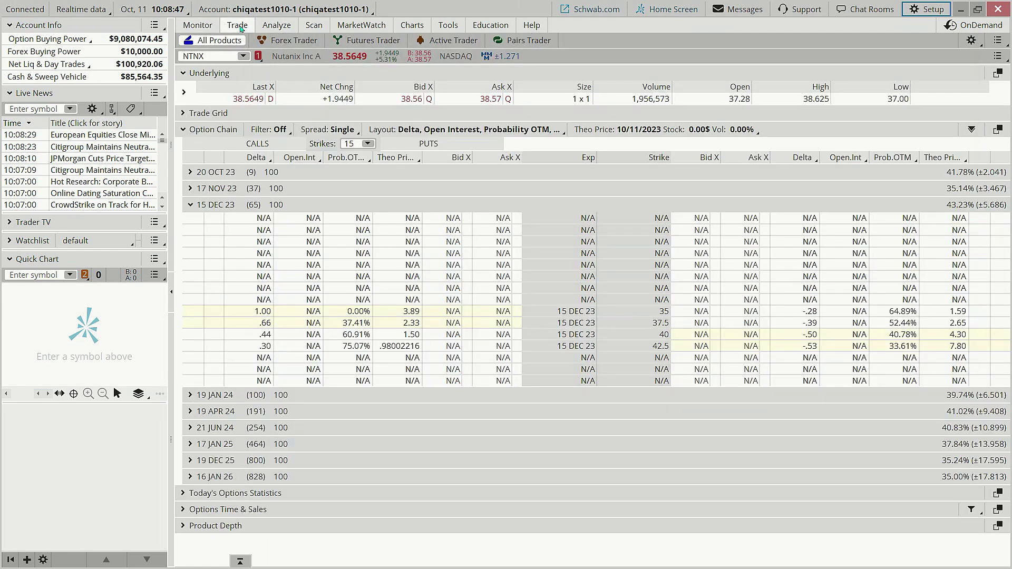
pyautogui.click(190, 204)
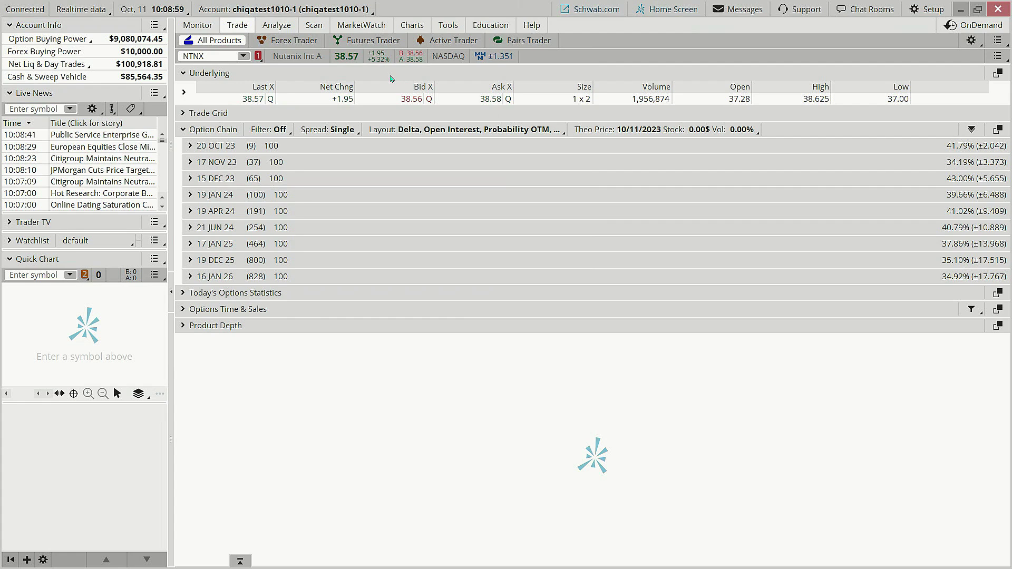
pyautogui.moveTo(389, 77)
pyautogui.mouseDown()
pyautogui.moveTo(451, 88)
pyautogui.moveTo(452, 110)
pyautogui.mouseUp()
pyautogui.moveTo(465, 76)
pyautogui.mouseDown()
pyautogui.moveTo(525, 100)
pyautogui.moveTo(527, 115)
pyautogui.mouseUp()
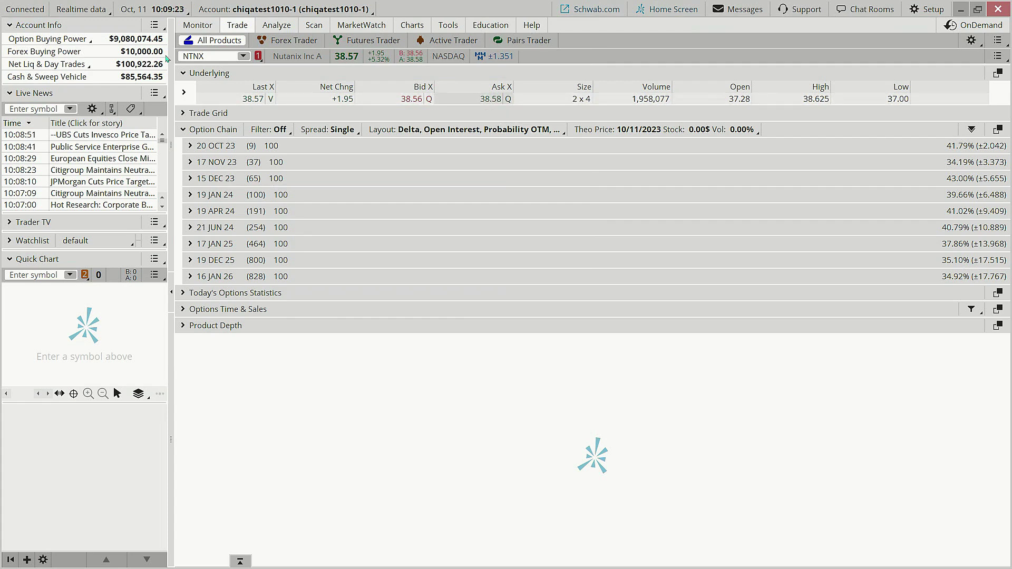
# Load the symbol VRT and create a buy order for its stock from the ask price.
pyautogui.click(219, 53)
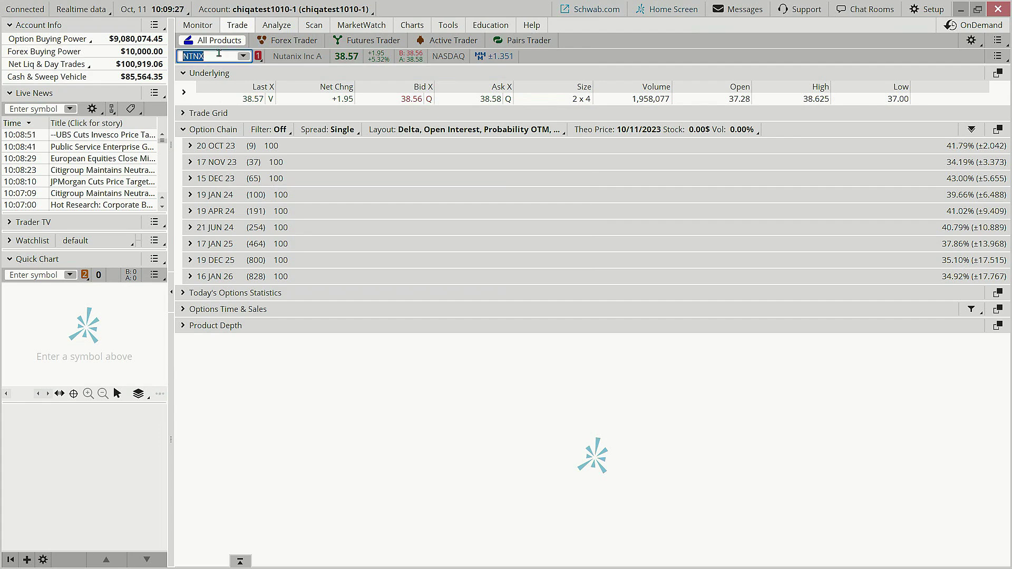
pyautogui.write('VRT')
pyautogui.press('Return')
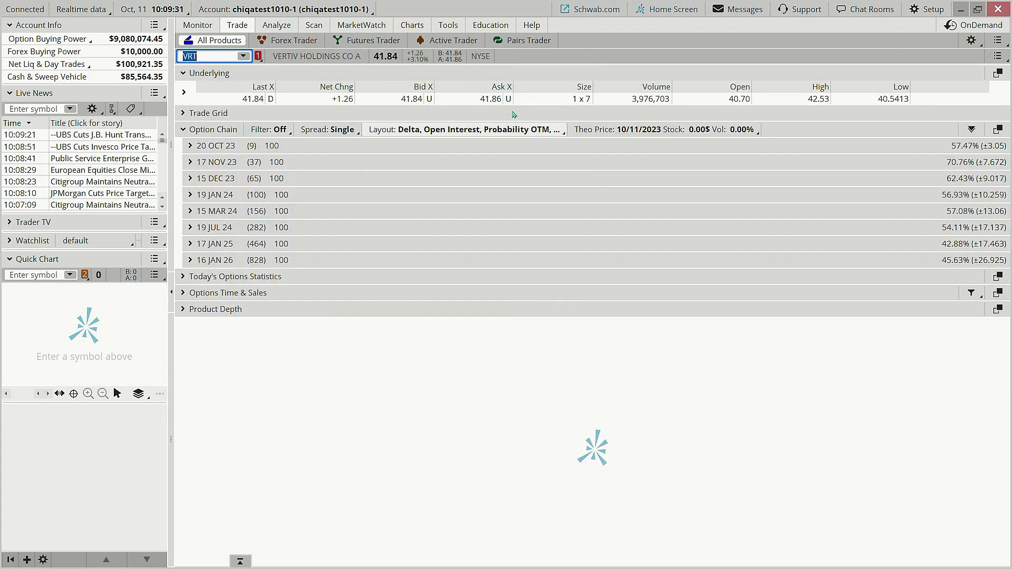
pyautogui.click(492, 99)
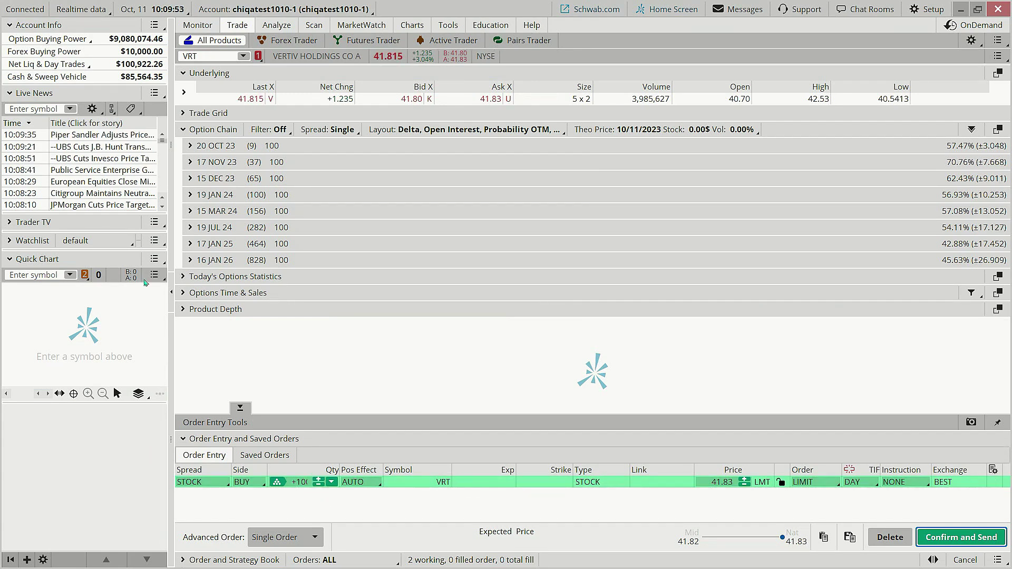
# Hide the gadget sidebar, and switch the VRT order's type to MARKET and back to LIMIT.
pyautogui.click(171, 292)
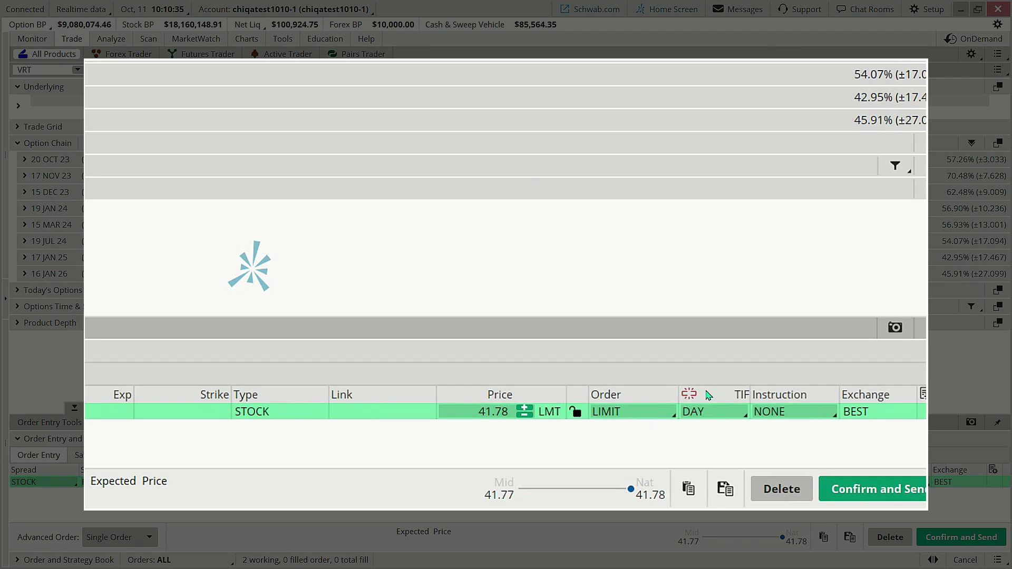
pyautogui.click(646, 414)
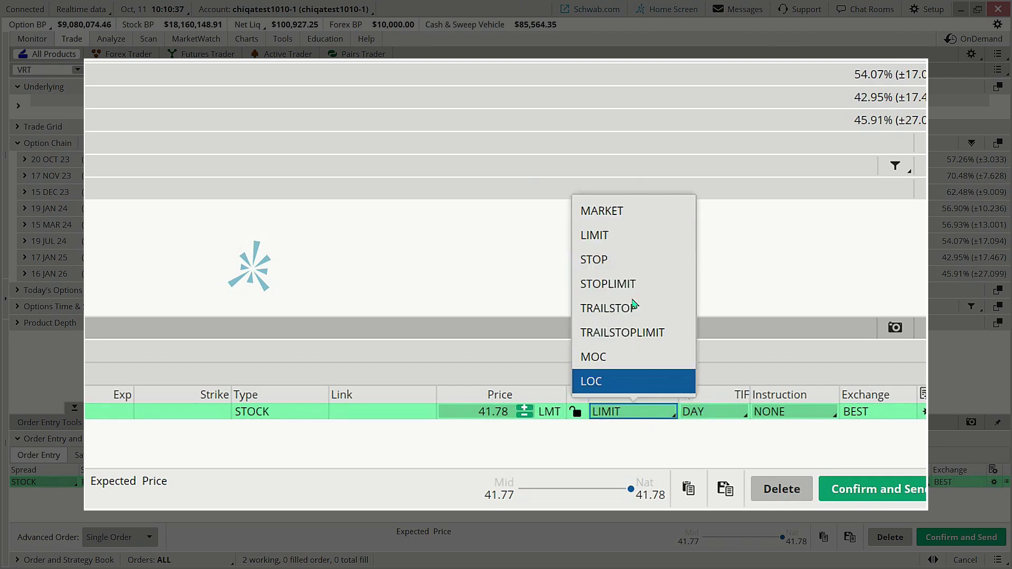
pyautogui.click(631, 217)
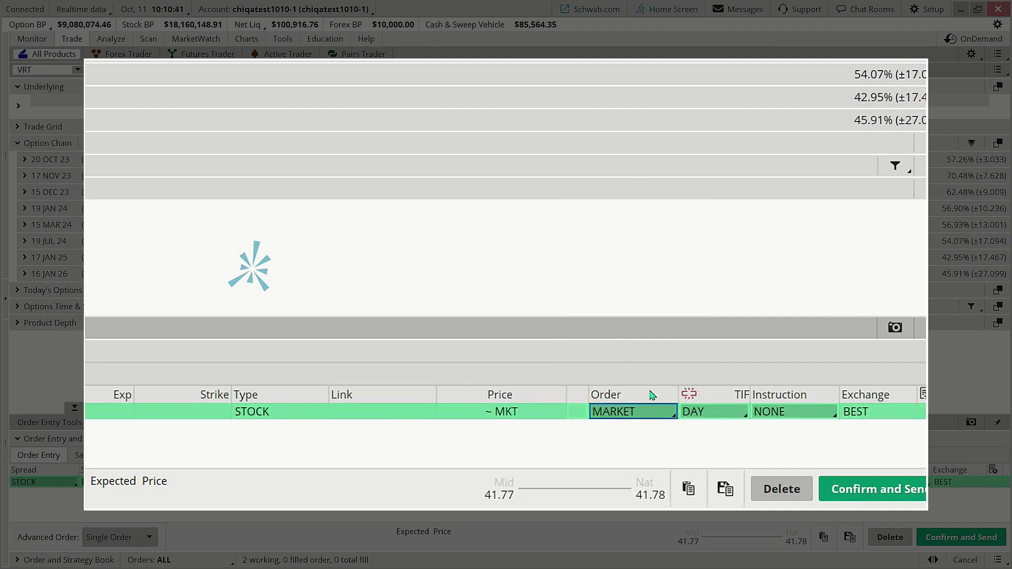
pyautogui.click(638, 412)
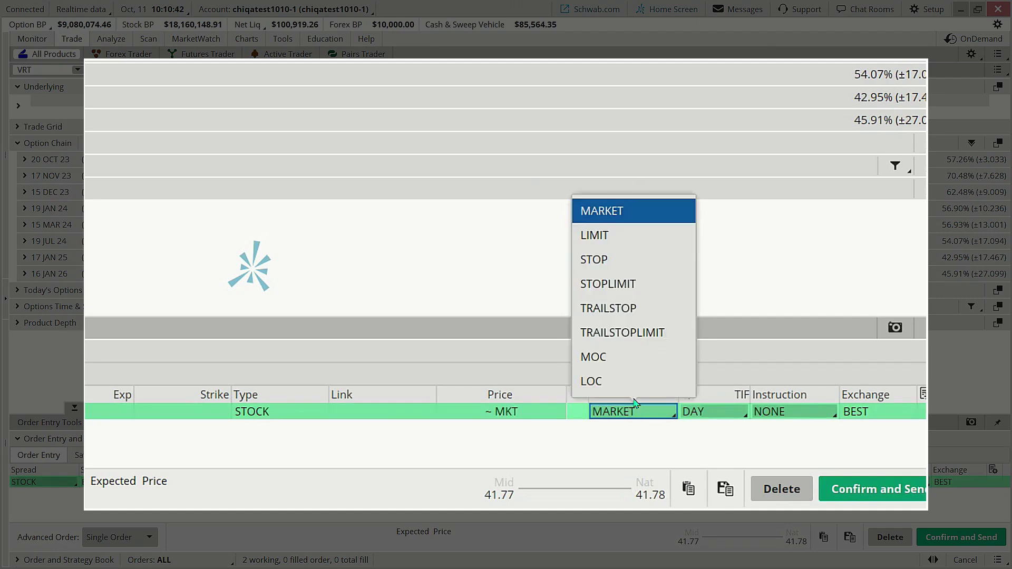
pyautogui.click(631, 235)
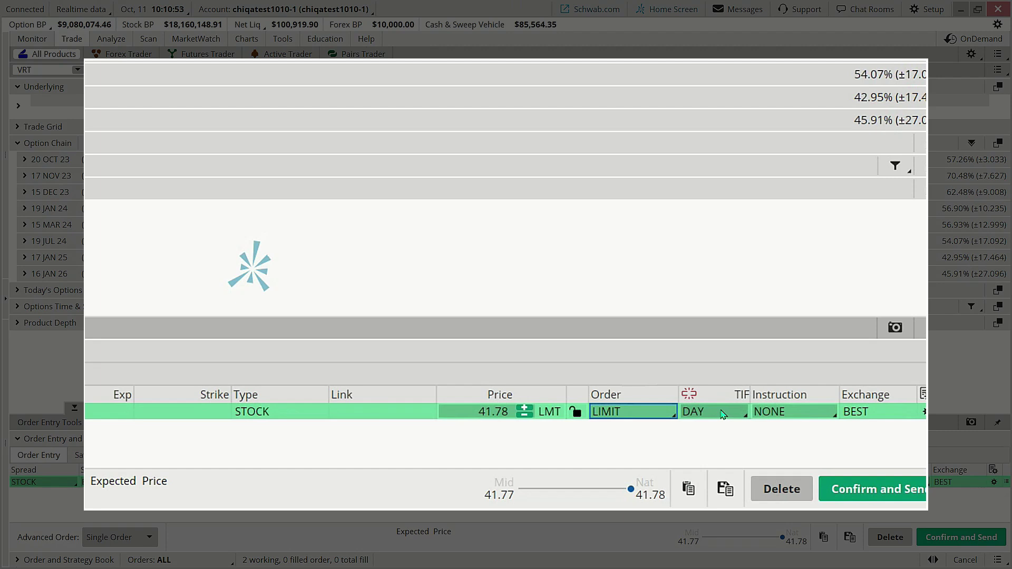
# Set the VRT order's time in force to GTC and review the other available durations without changing it.
pyautogui.click(724, 414)
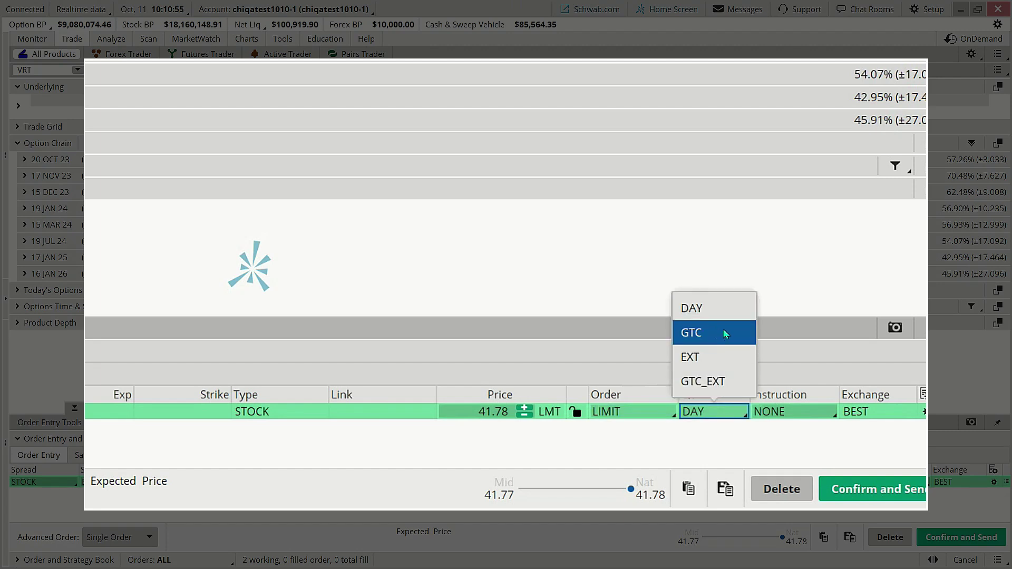
pyautogui.click(727, 334)
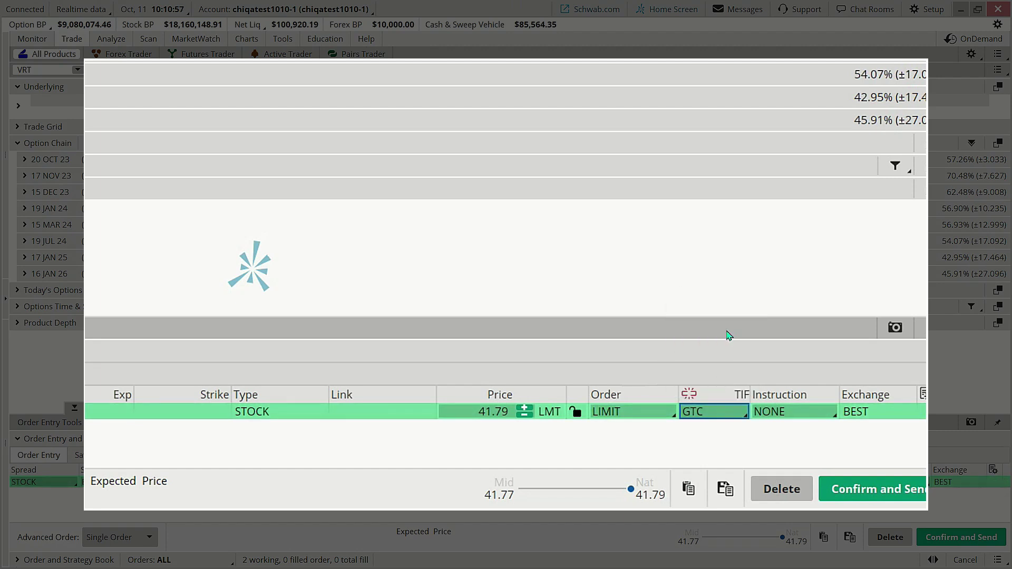
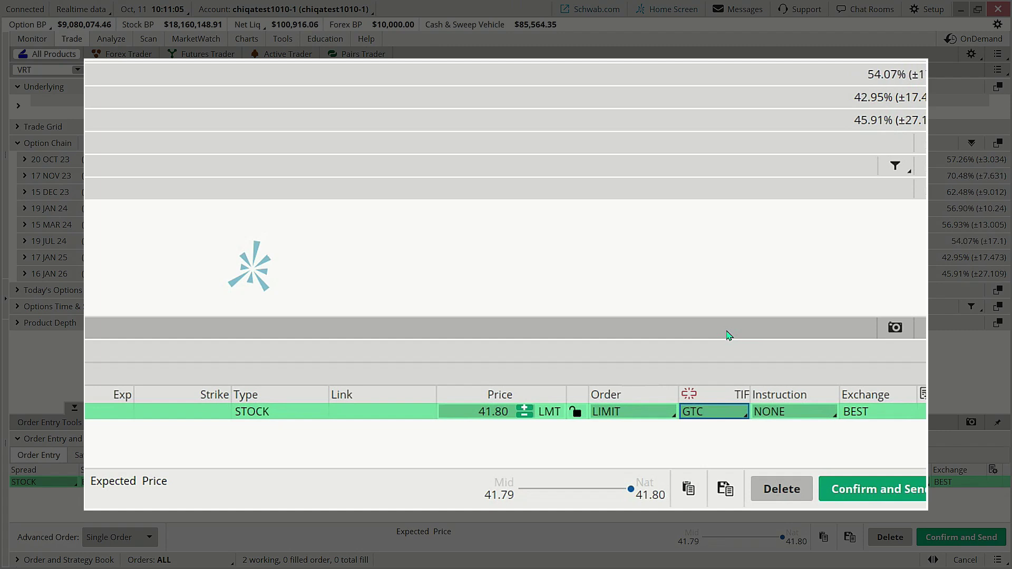
pyautogui.click(719, 411)
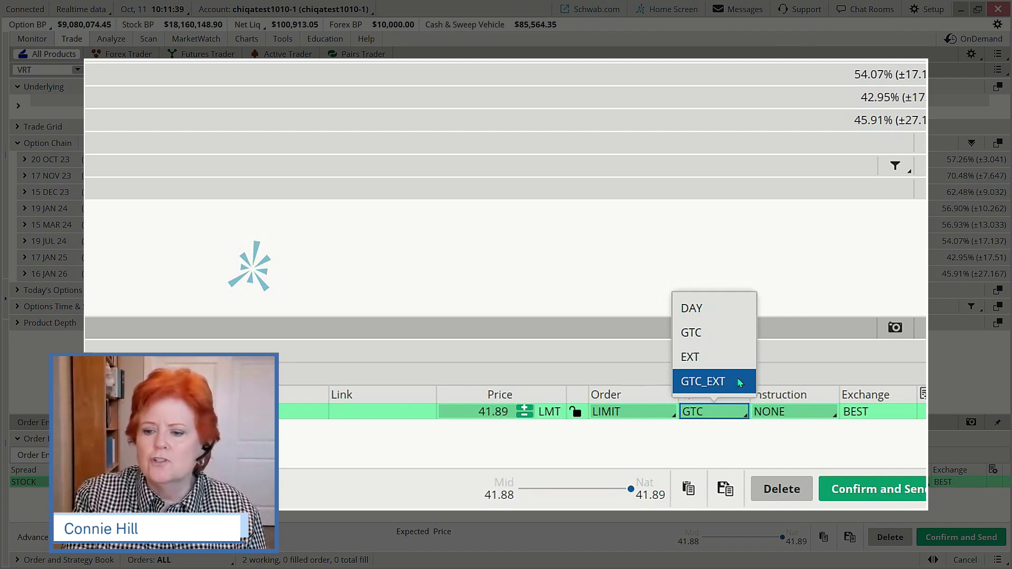
pyautogui.press('Up')
pyautogui.press('Escape')
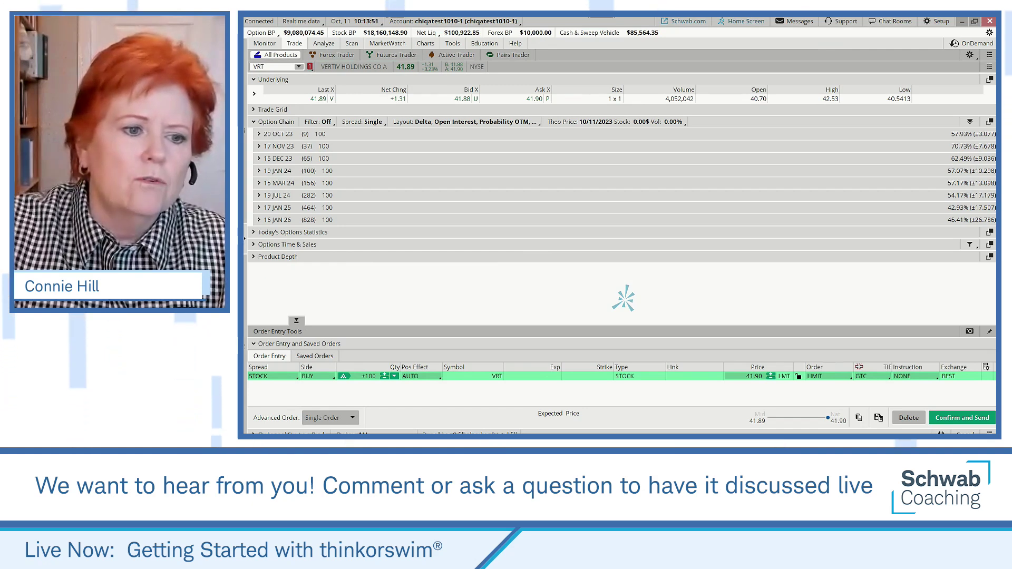
# Show the gadget sidebar again and open the account selector.
pyautogui.click(245, 242)
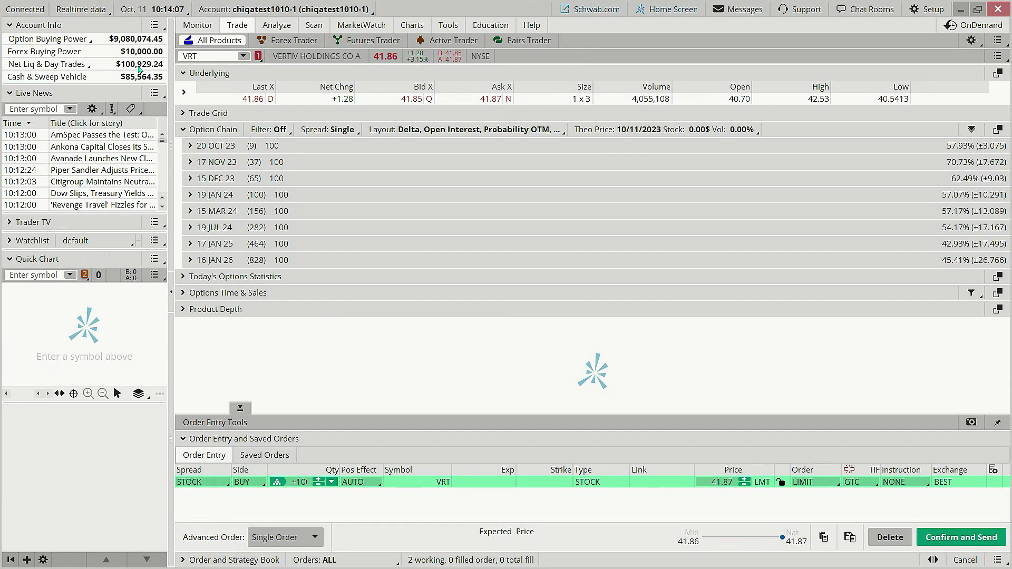
pyautogui.click(338, 9)
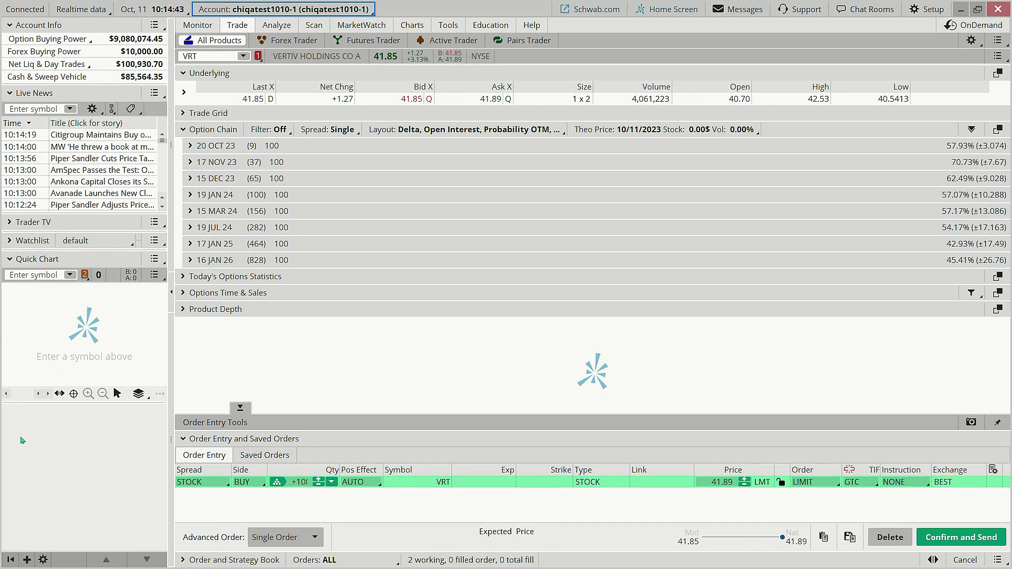
# Load the symbol A in the Quick Chart gadget.
pyautogui.click(35, 275)
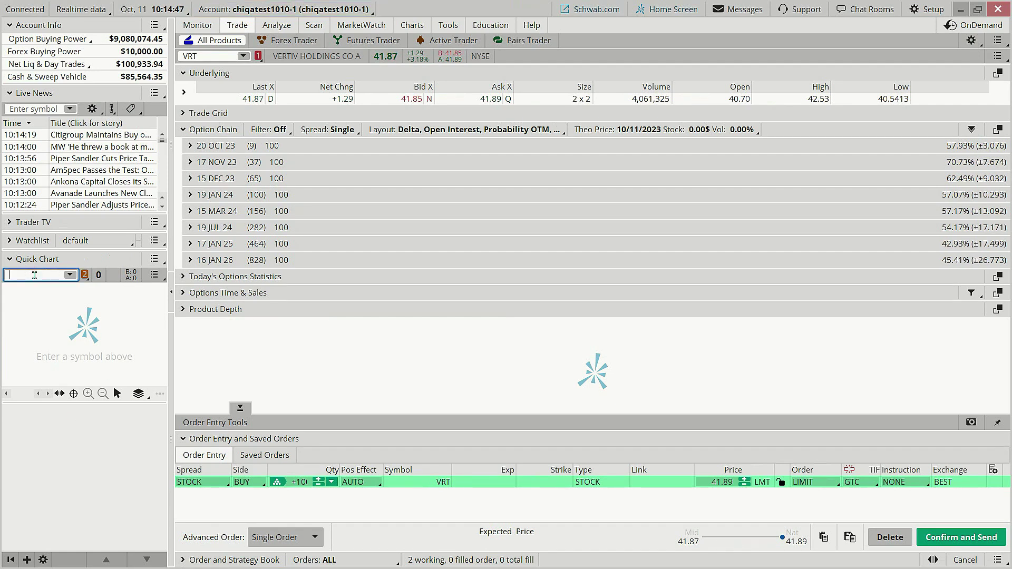
pyautogui.write('A')
pyautogui.press('Return')
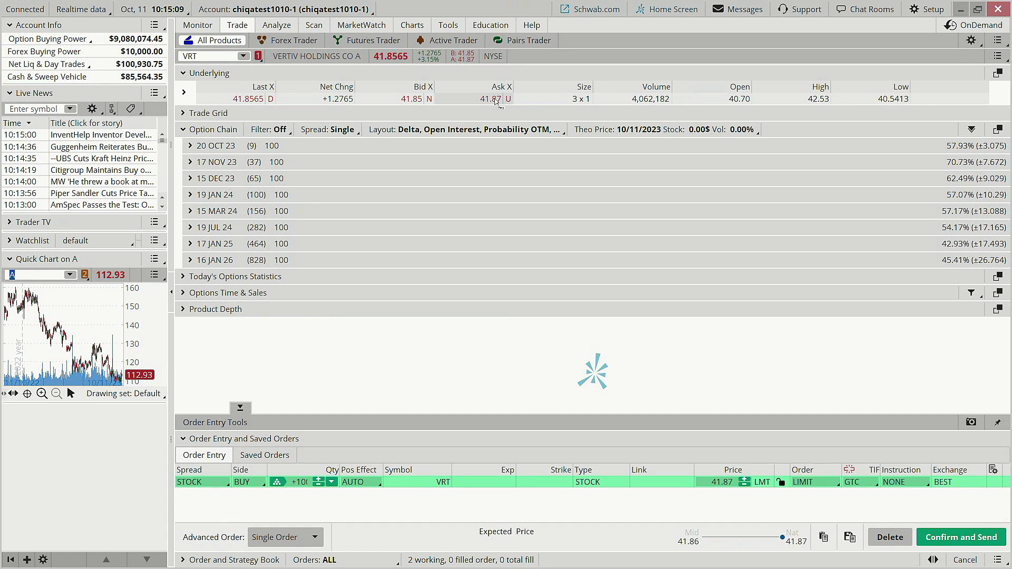
# Create a VRT sell order from the bid price, and replace it with a custom buy order with STOP from the ask price.
pyautogui.click(419, 99)
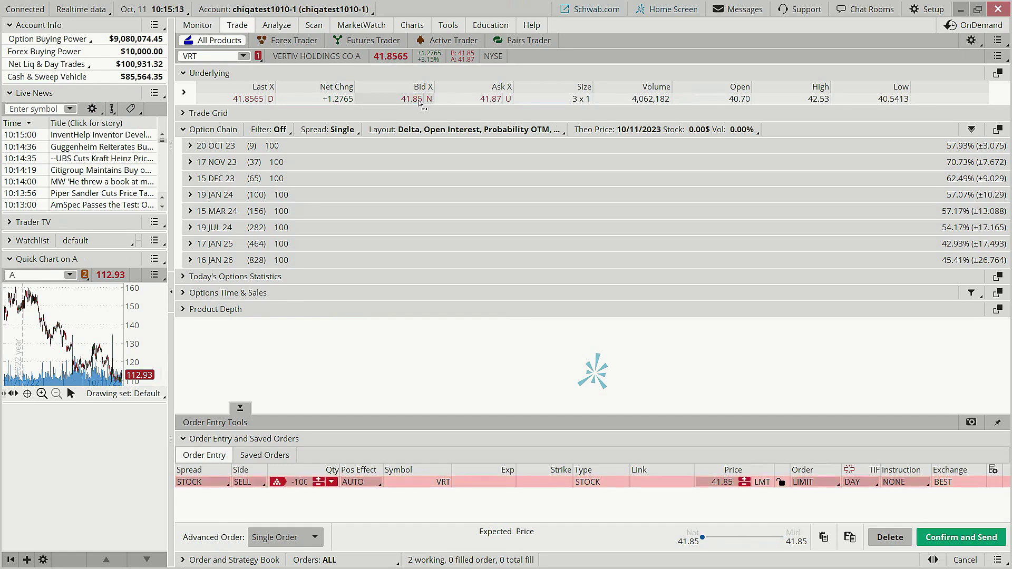
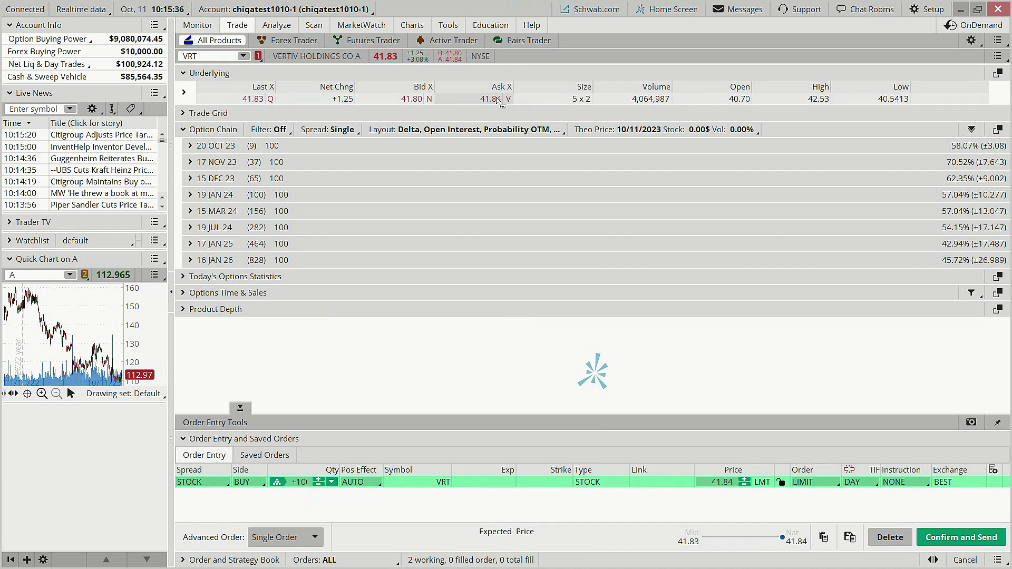
pyautogui.rightClick(498, 100)
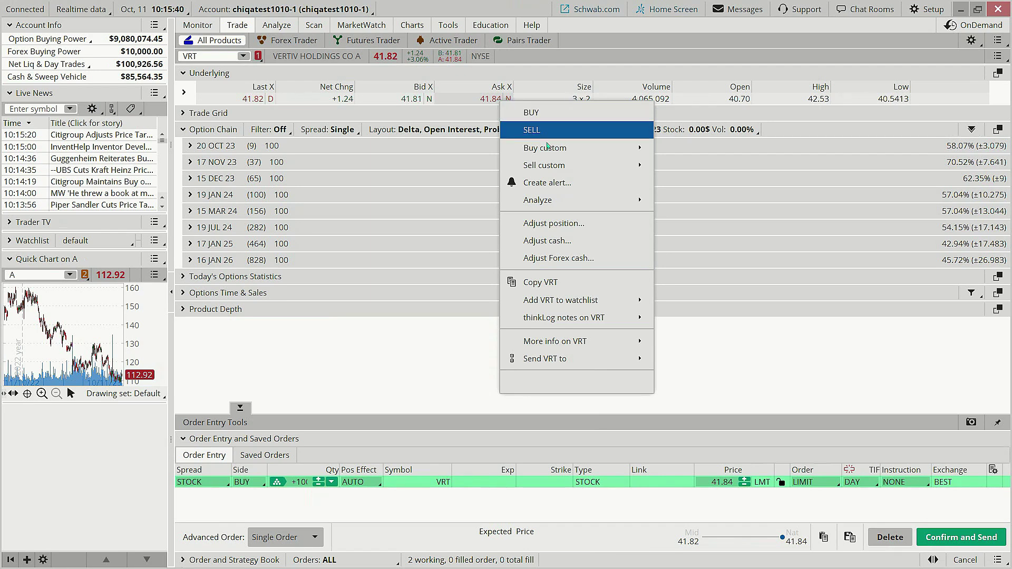
pyautogui.moveTo(548, 149)
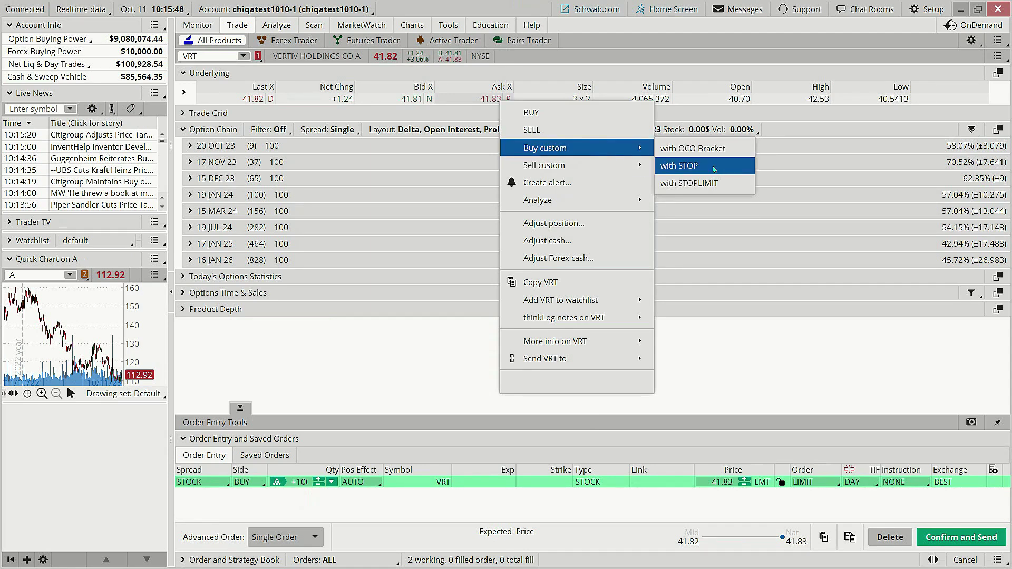
pyautogui.click(714, 168)
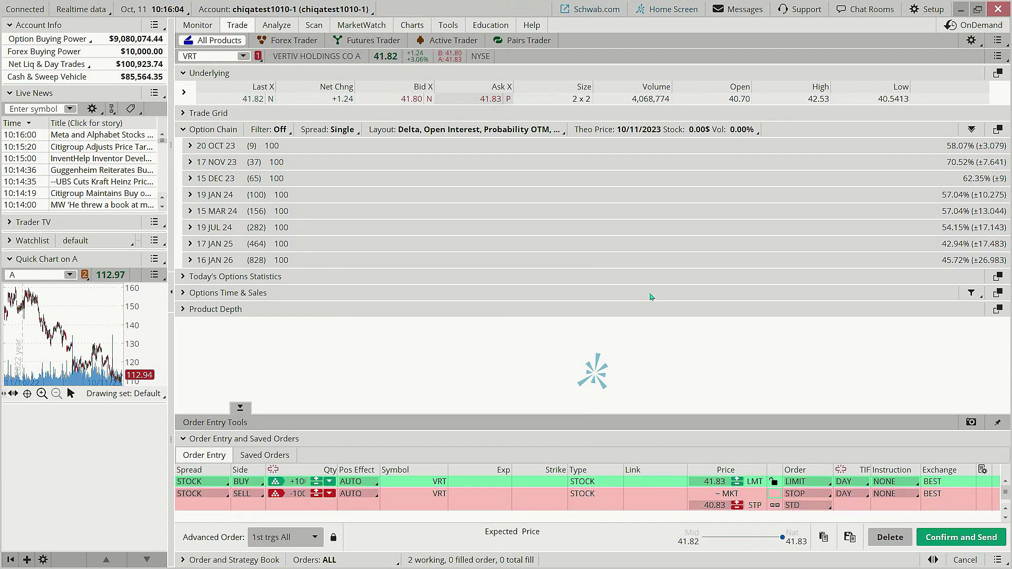
# Replace the pending VRT order with a custom buy order with OCO Bracket from the ask price.
pyautogui.rightClick(489, 99)
pyautogui.moveTo(630, 148)
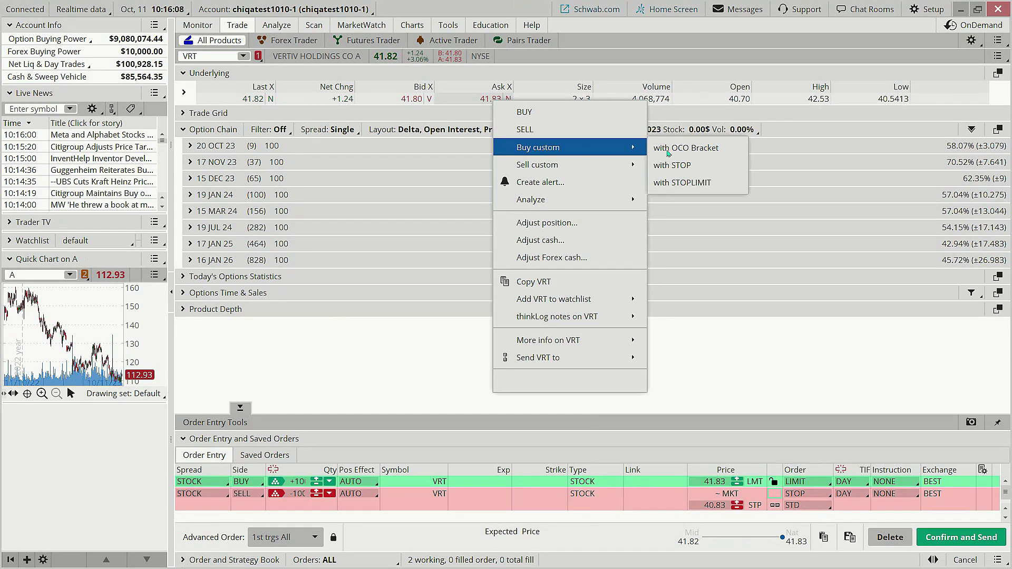
pyautogui.click(720, 149)
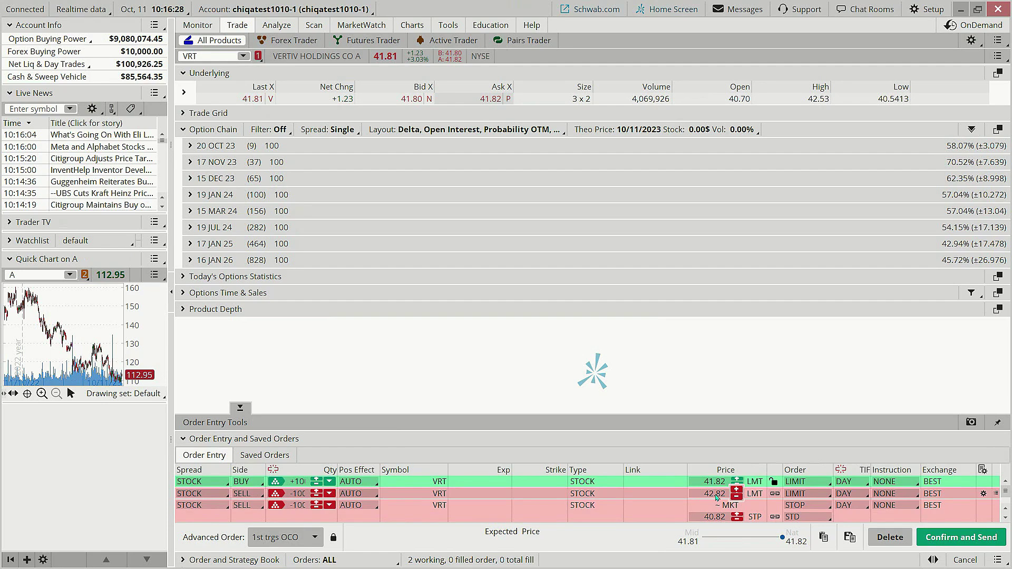
# Set the bracket's limit sell price to 48.00 and its stop price to 39.00.
pyautogui.click(702, 494)
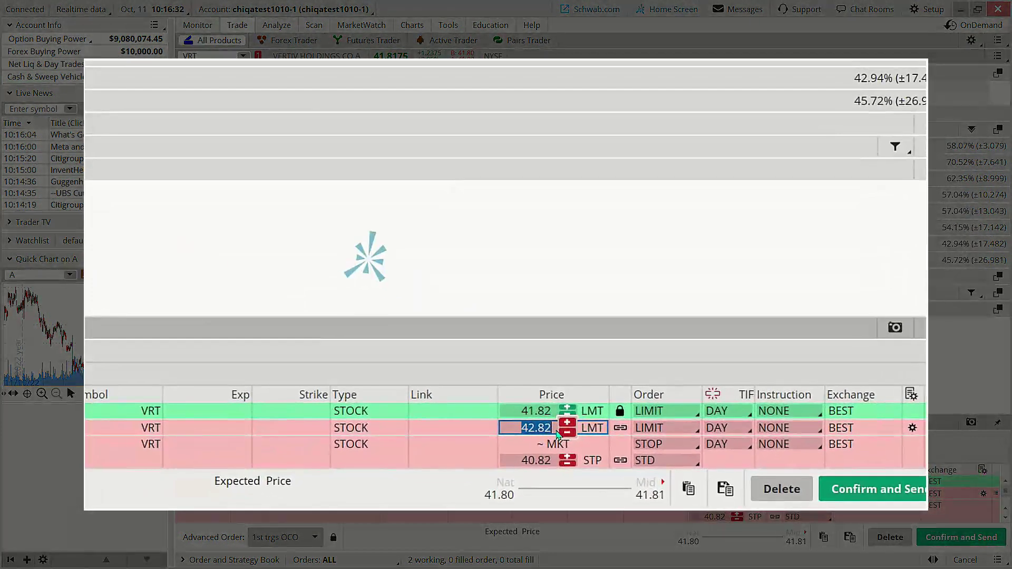
pyautogui.write('48.00')
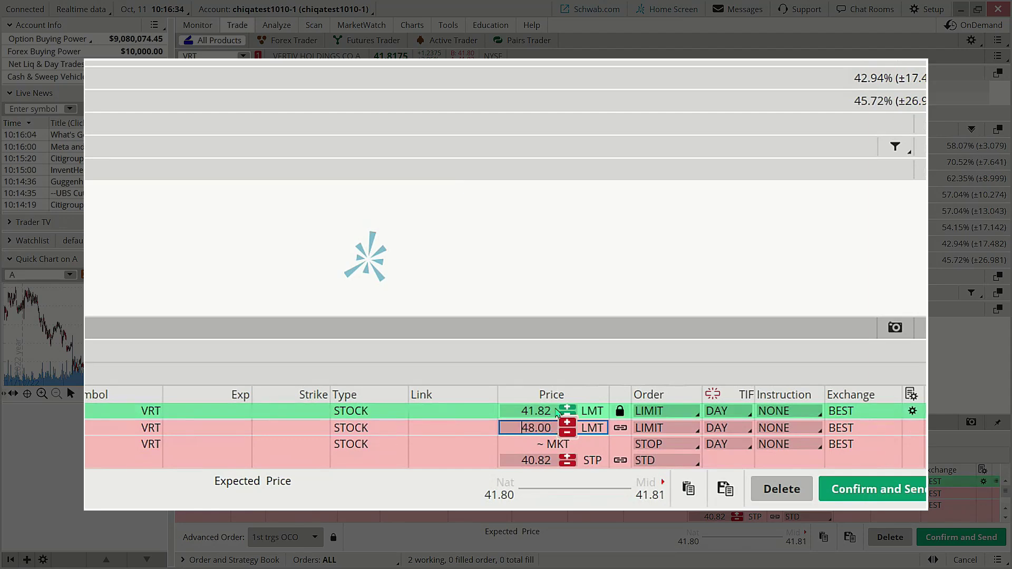
pyautogui.click(527, 461)
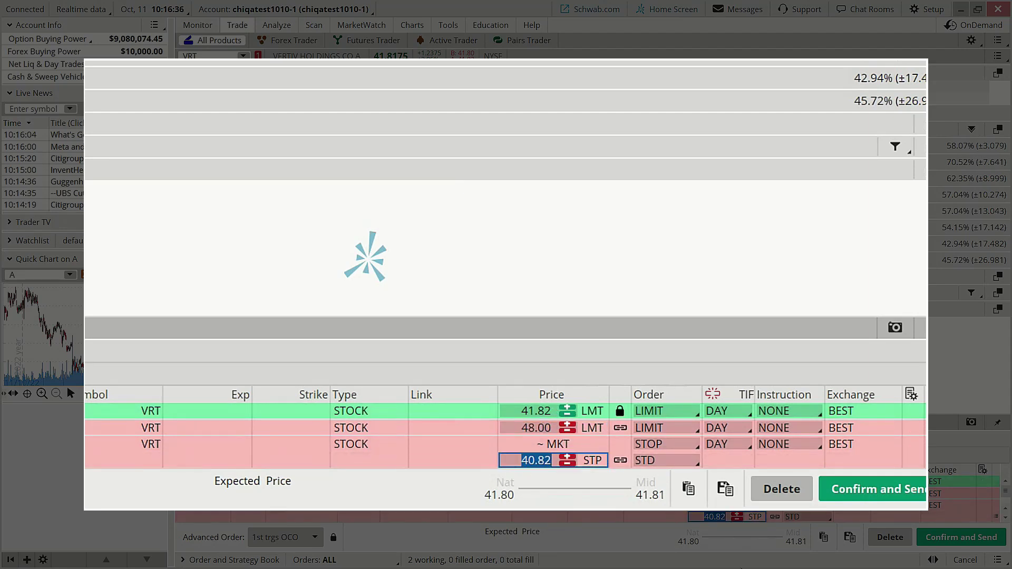
pyautogui.write('39.00')
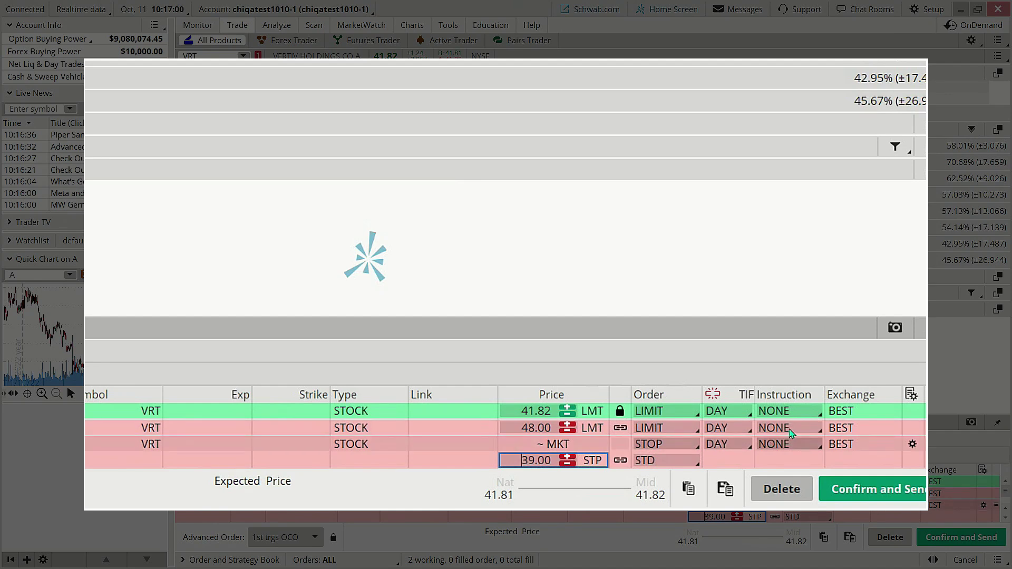
# Set the time in force of both bracket sell orders to GTC, and delete the whole unsent bracket order.
pyautogui.click(741, 433)
pyautogui.click(737, 354)
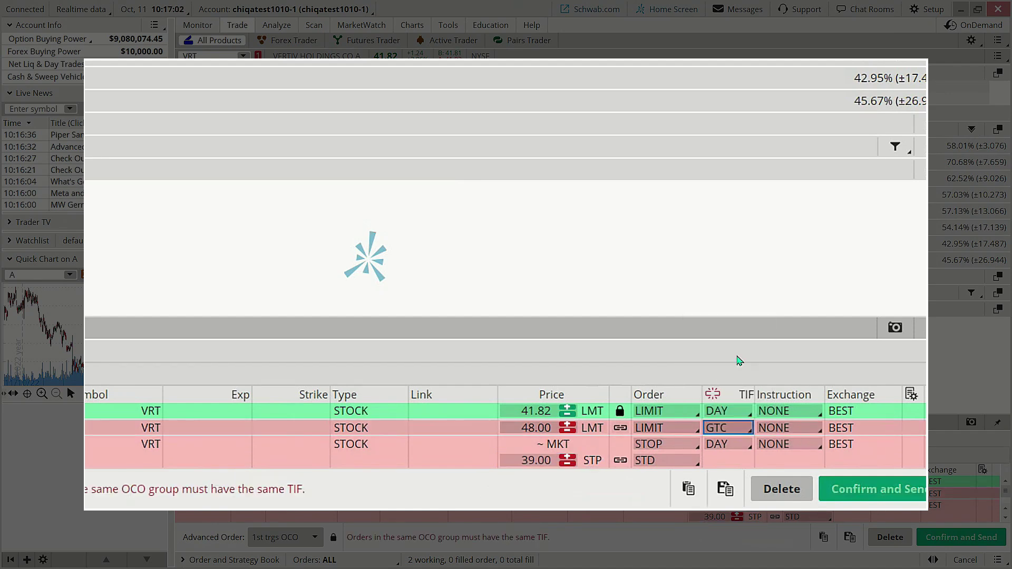
pyautogui.click(738, 448)
pyautogui.click(731, 368)
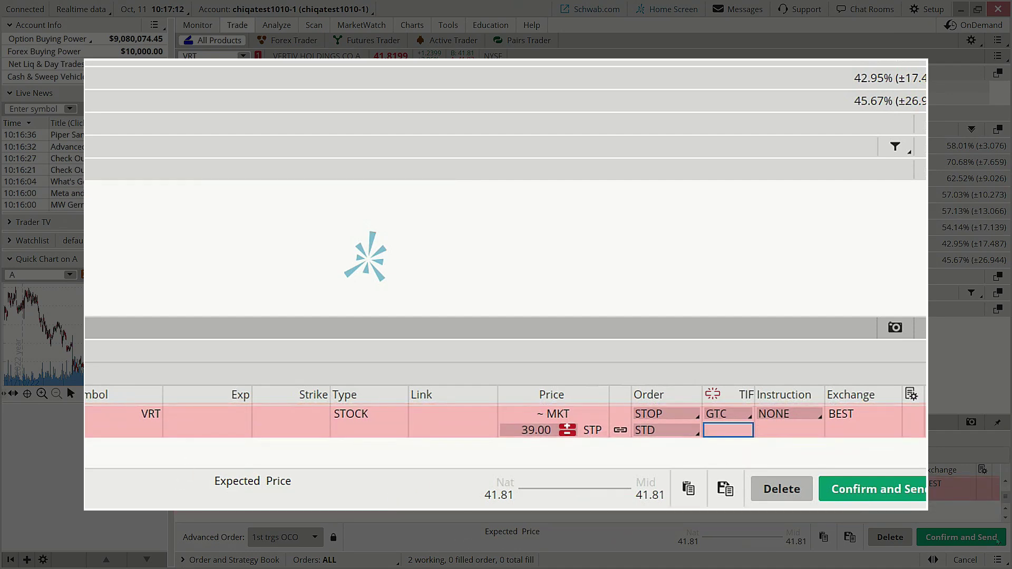
pyautogui.scroll(2, 1007, 496)
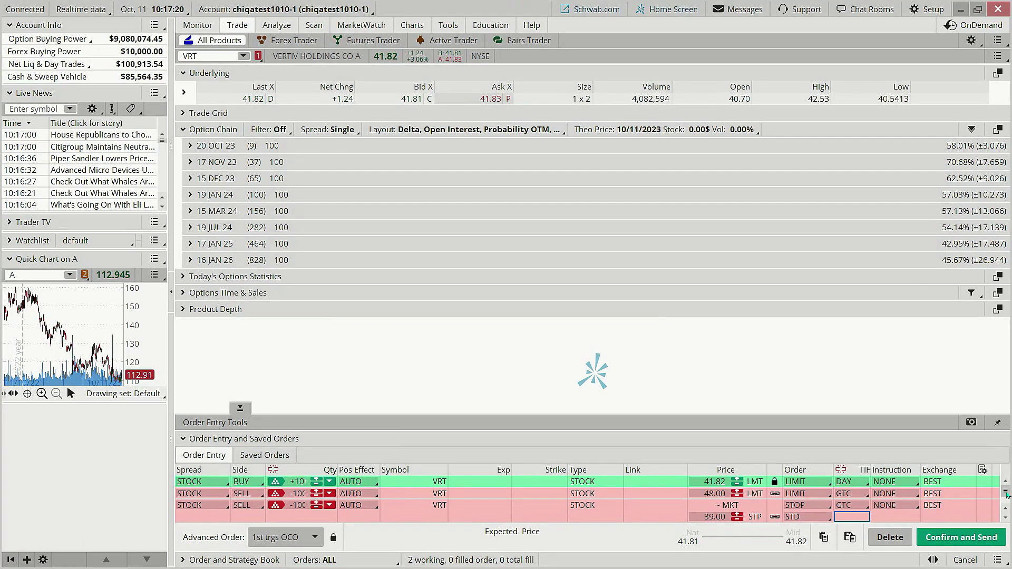
pyautogui.click(891, 537)
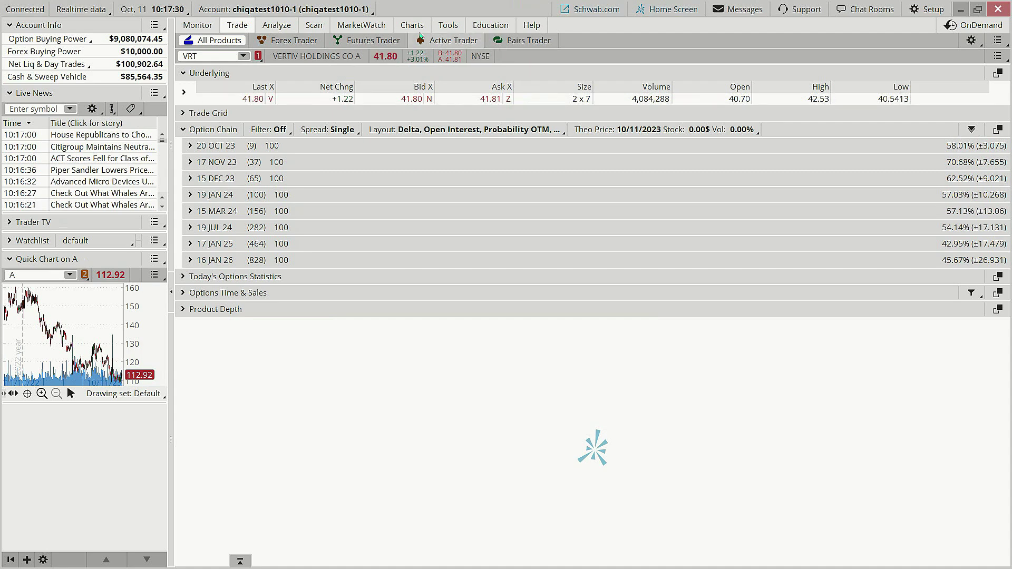
# Open the VRT chart and place a horizontal price level line at about $40.25 above the earlier highs.
pyautogui.moveTo(419, 29)
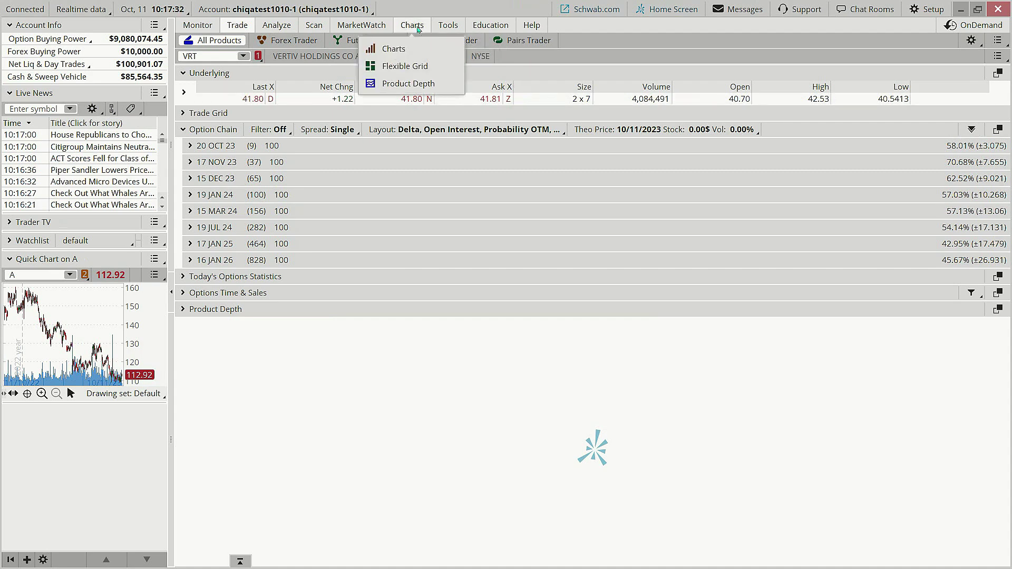
pyautogui.click(417, 29)
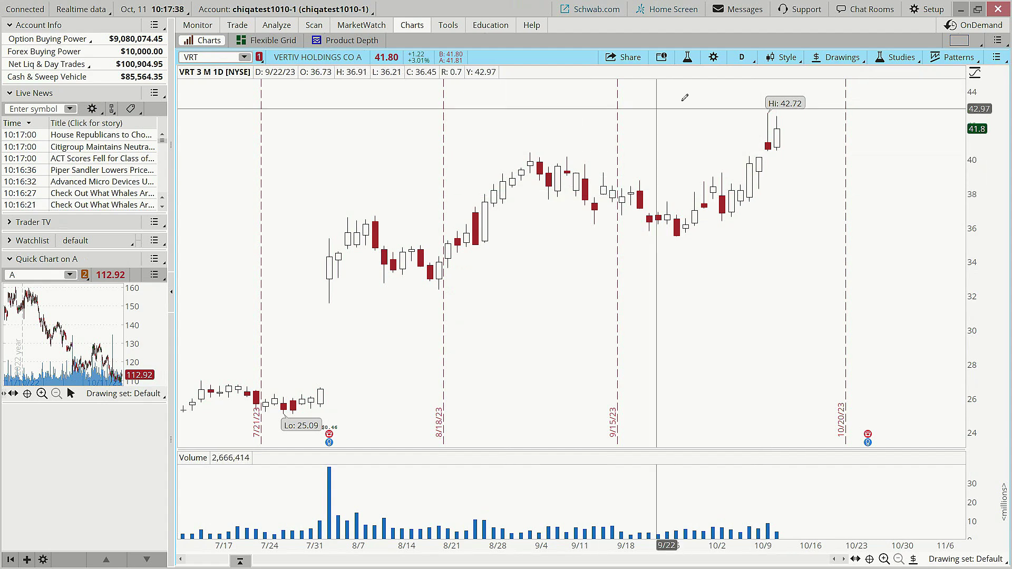
pyautogui.click(480, 151)
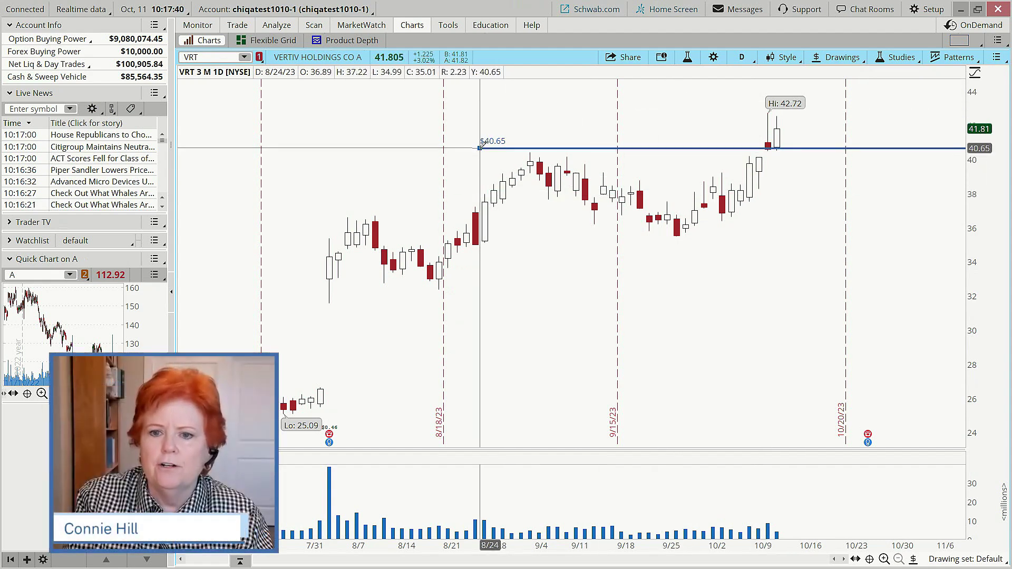
pyautogui.moveTo(421, 153); pyautogui.dragTo(413, 155)
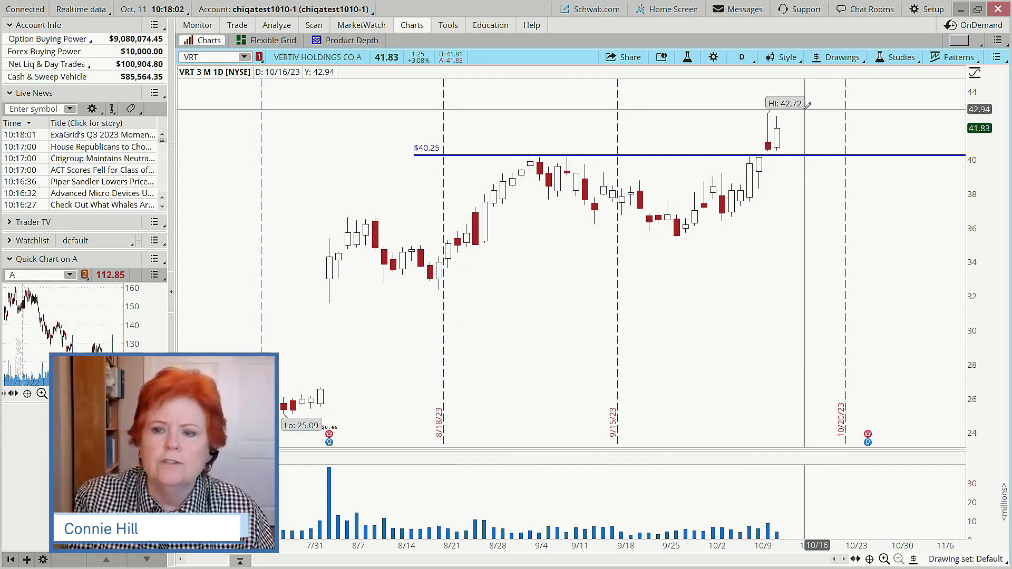
# Create a new VRT stock buy order from the ask price, and check the chart for the recent high.
pyautogui.click(244, 26)
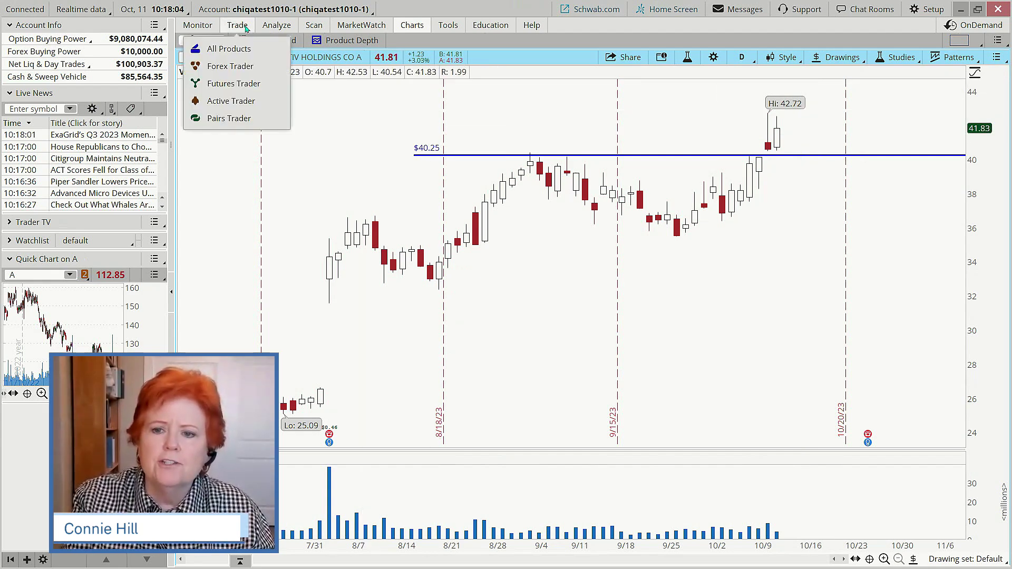
pyautogui.click(228, 49)
pyautogui.click(496, 99)
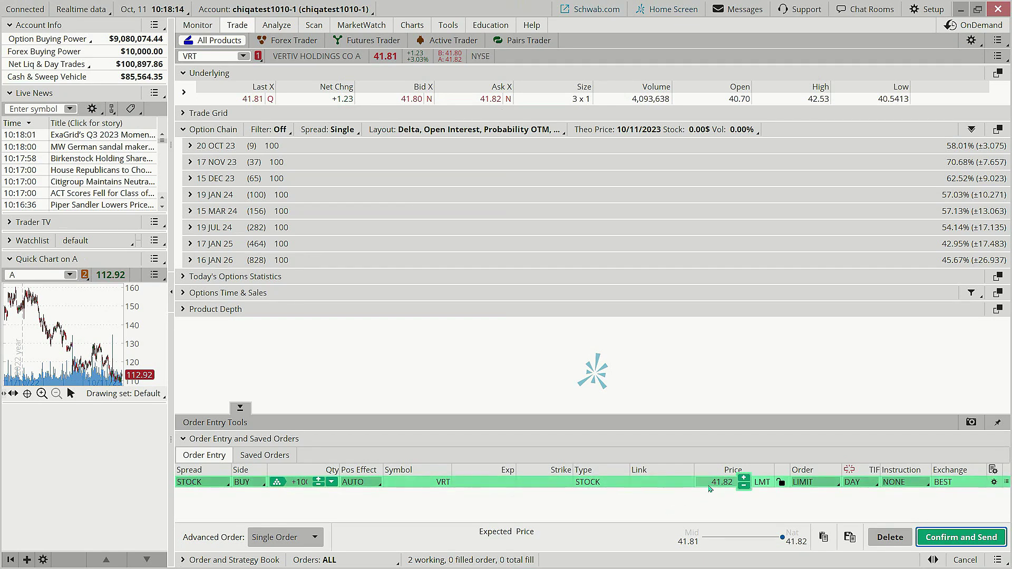
pyautogui.click(412, 25)
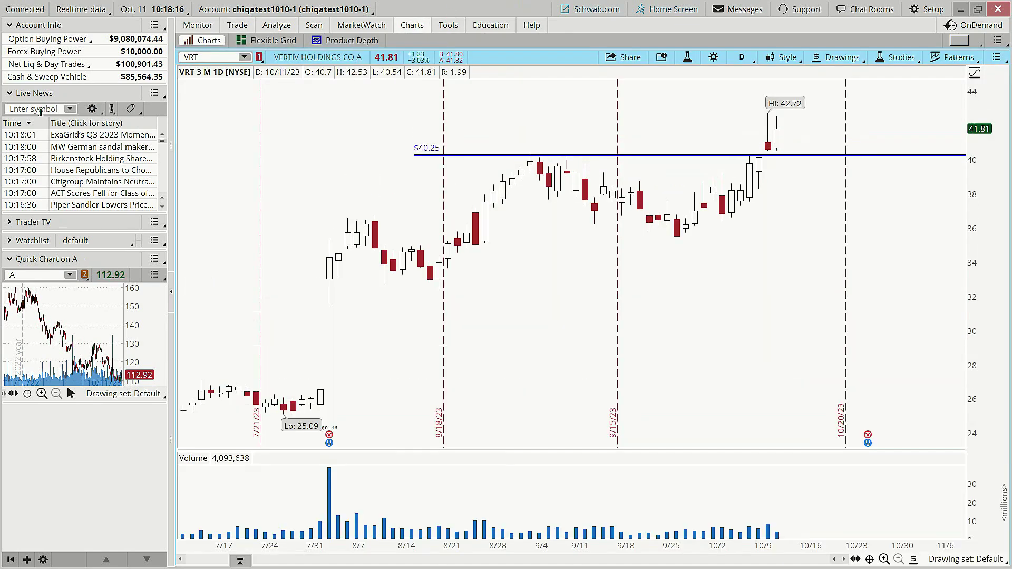
pyautogui.click(246, 26)
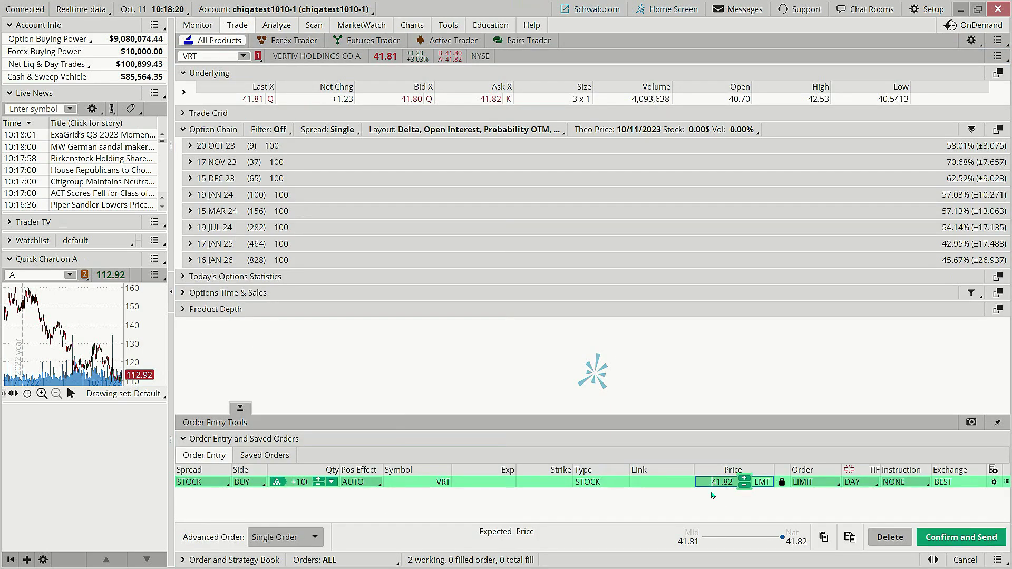
# Change the VRT buy order to a STOP order at 42.73 with GTC time in force.
pyautogui.click(830, 486)
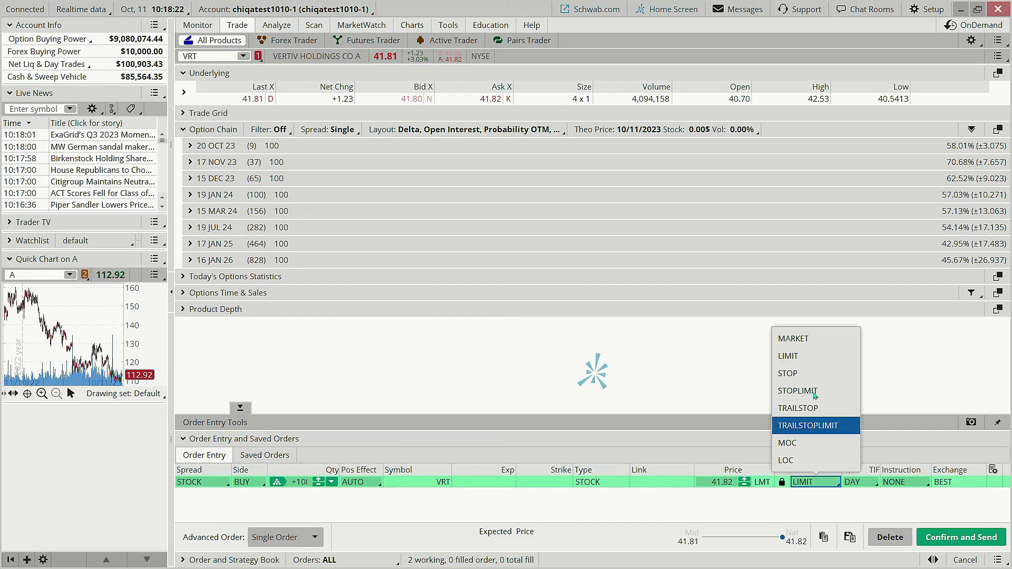
pyautogui.click(806, 374)
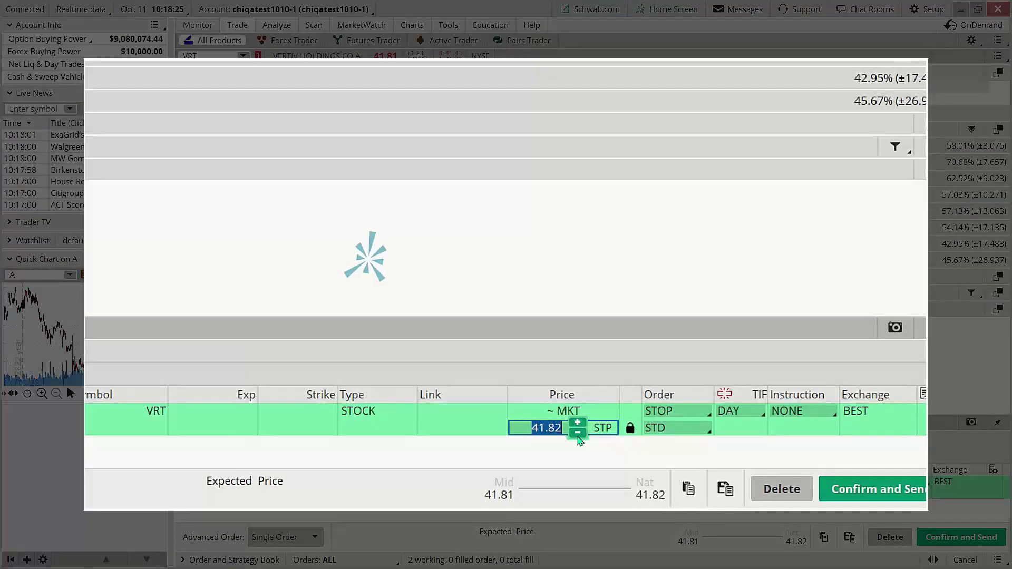
pyautogui.write('42.73')
pyautogui.press('Tab')
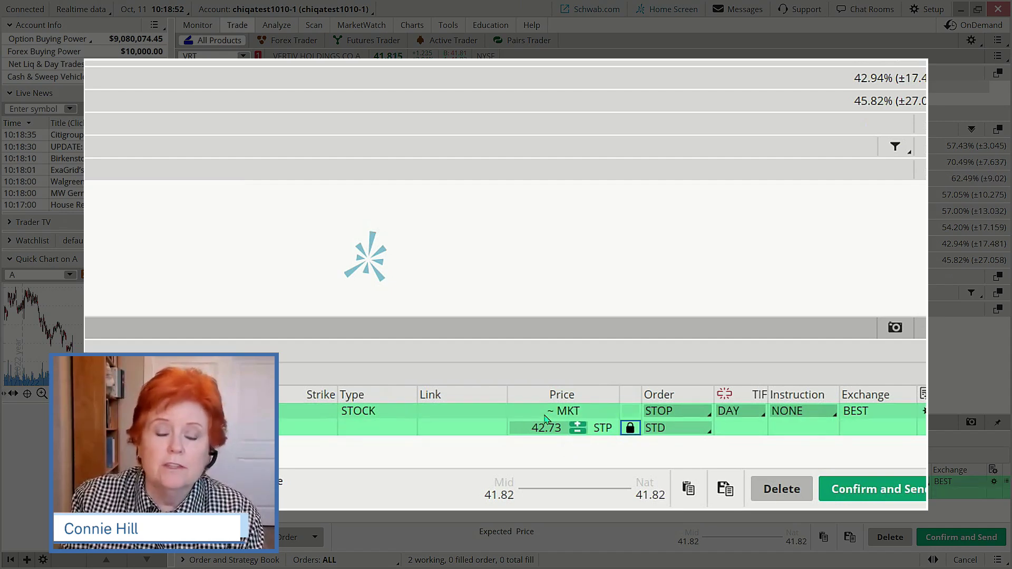
pyautogui.click(740, 411)
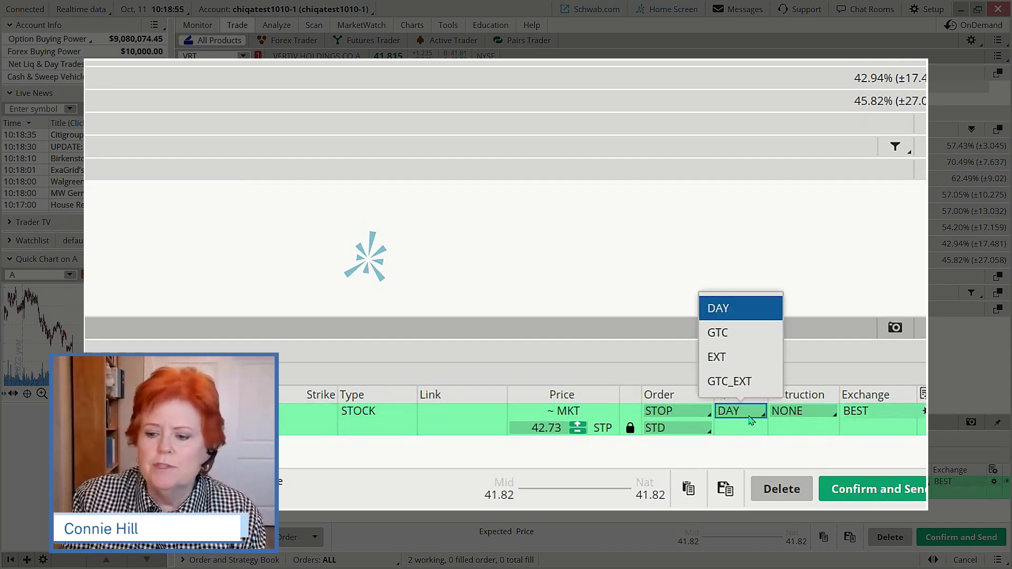
pyautogui.click(737, 332)
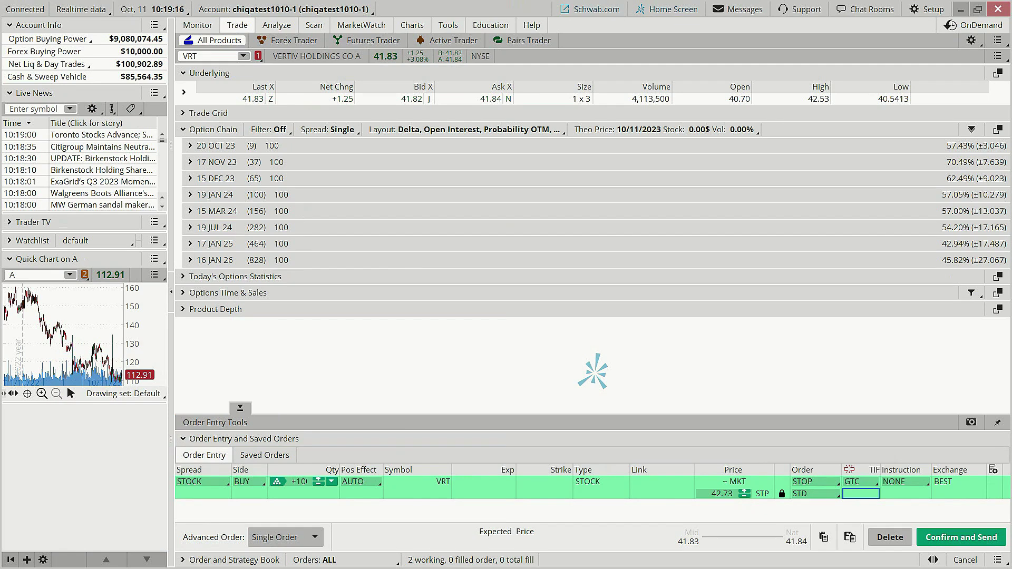
pyautogui.click(902, 538)
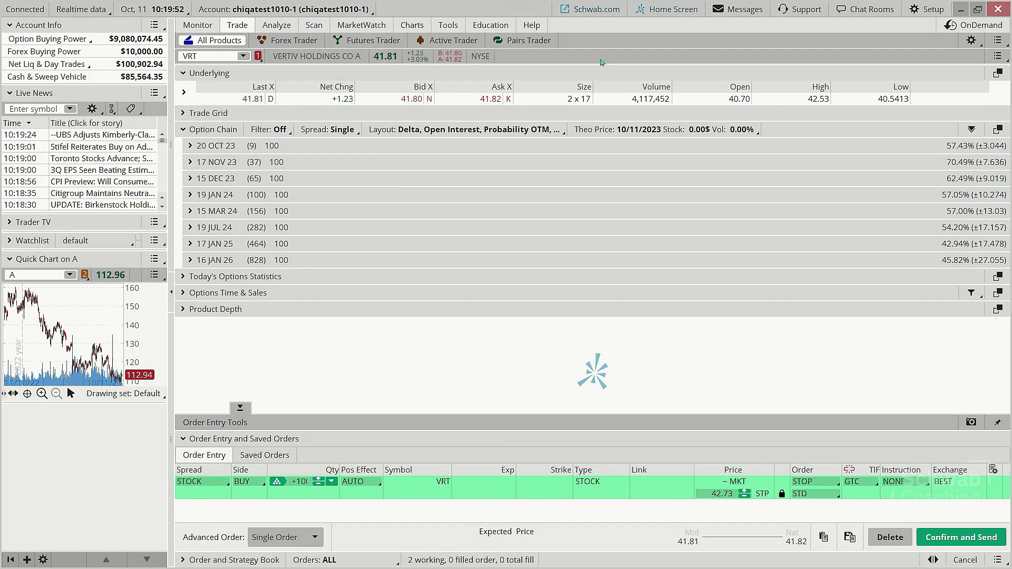
# Review the account's activity and positions, and return to the VRT trade page.
pyautogui.click(198, 26)
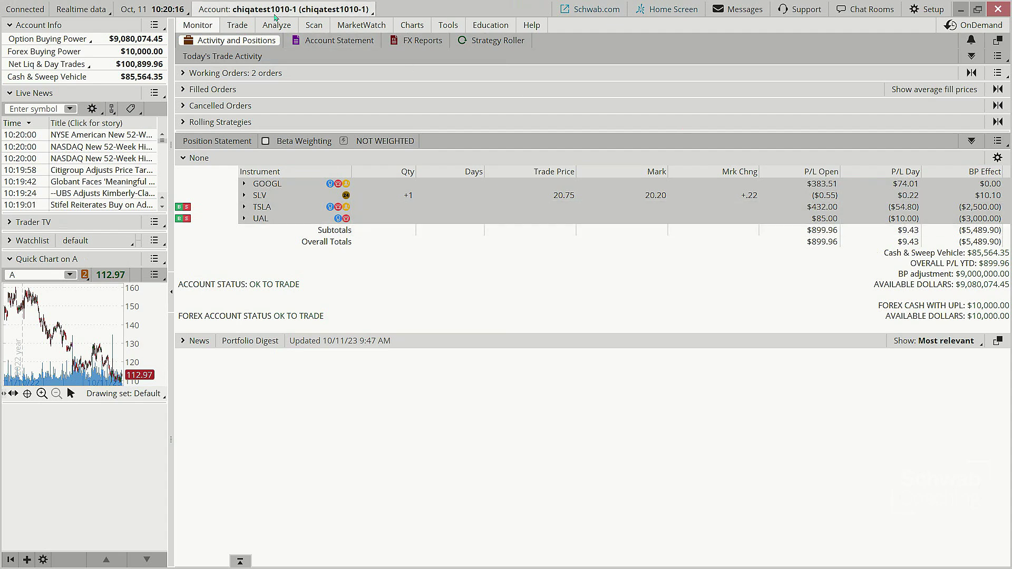
pyautogui.click(240, 26)
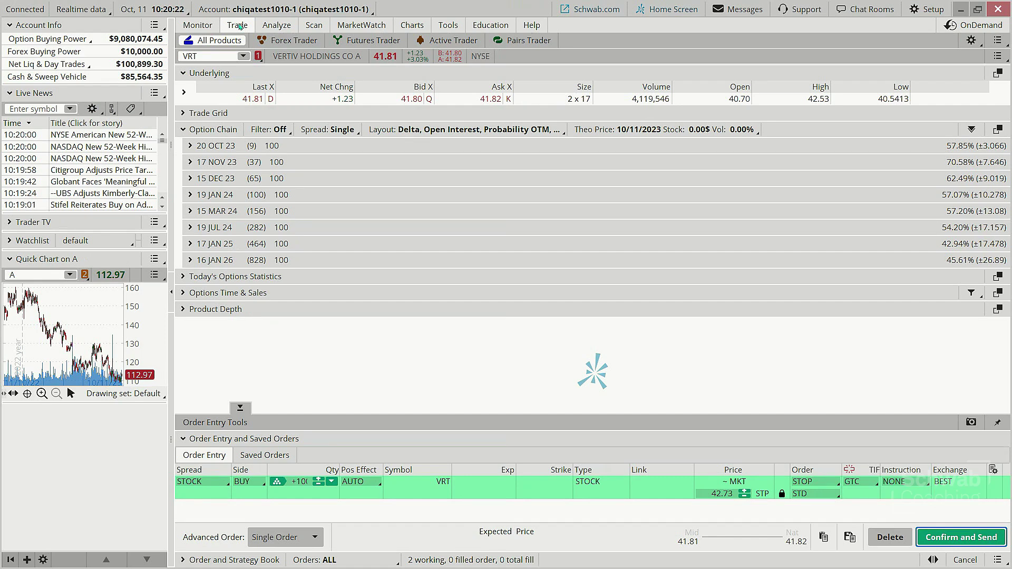
# Set the option chain layout to Last X, Net Change and expand the 17 NOV 23 expiration.
pyautogui.click(402, 131)
pyautogui.click(425, 150)
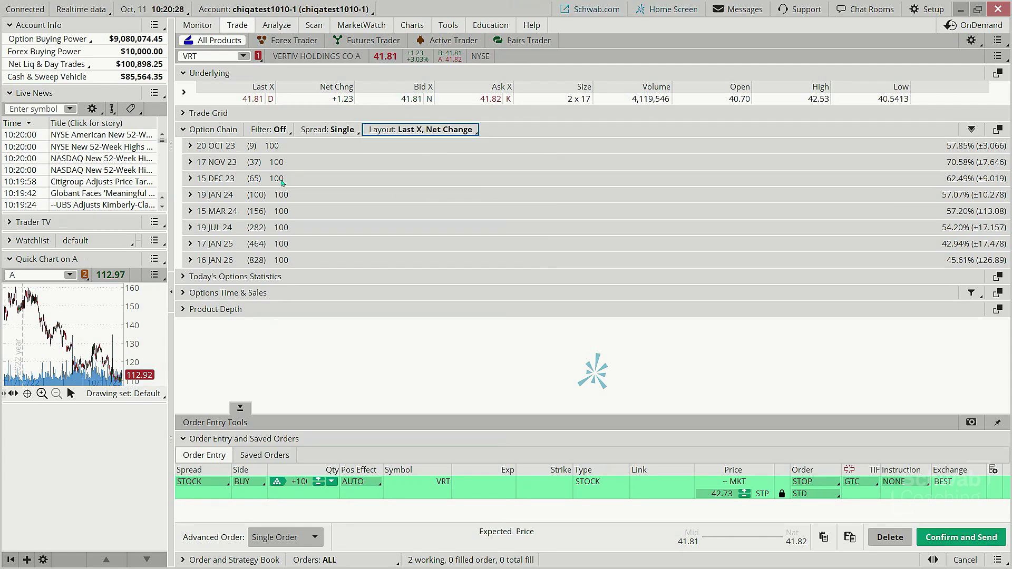
pyautogui.click(191, 163)
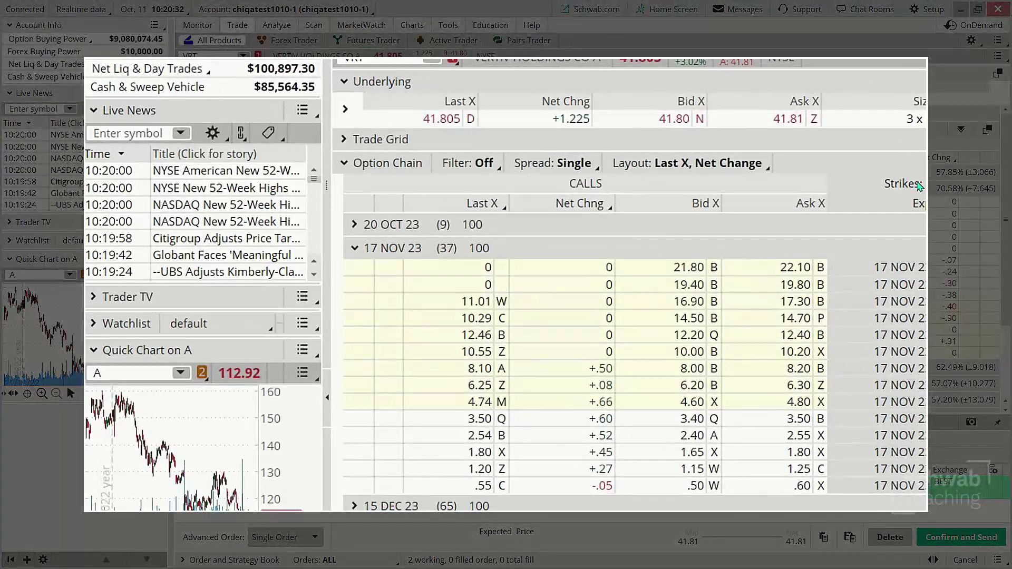
# Set the number of strikes shown in the VRT option chain to 15.
pyautogui.scroll(3, 606, 144)
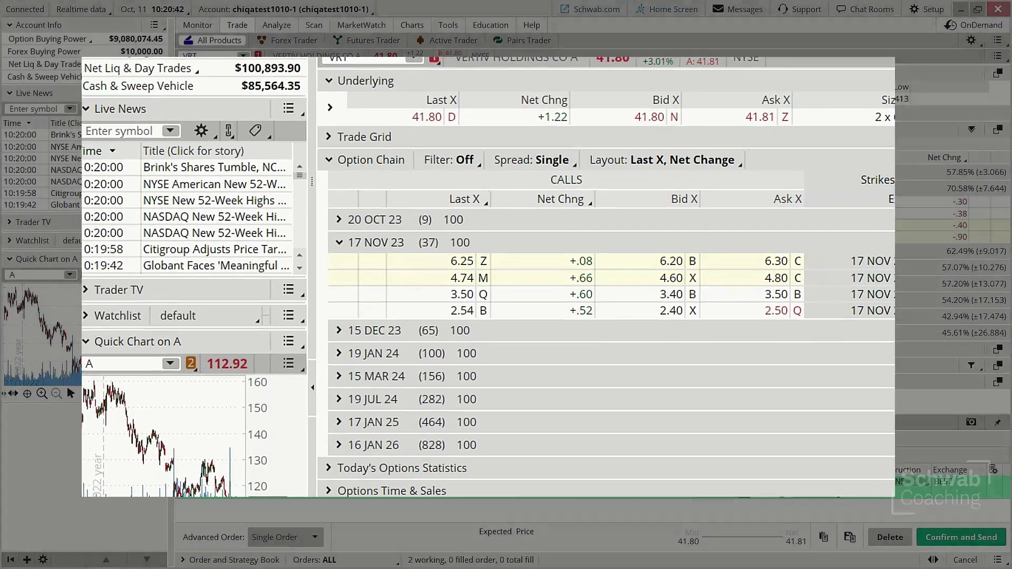
pyautogui.click(624, 144)
pyautogui.write('15')
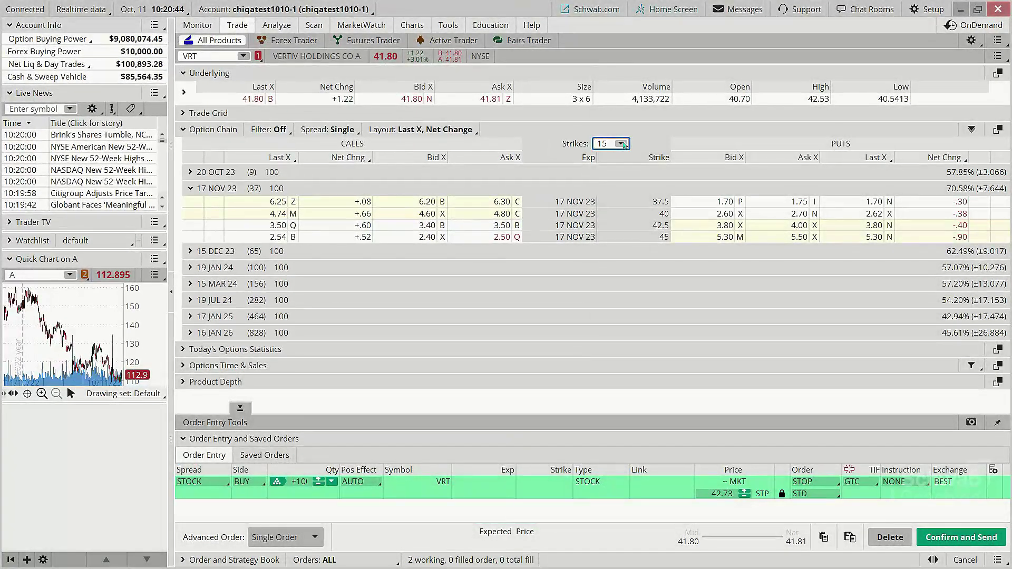
pyautogui.press('Return')
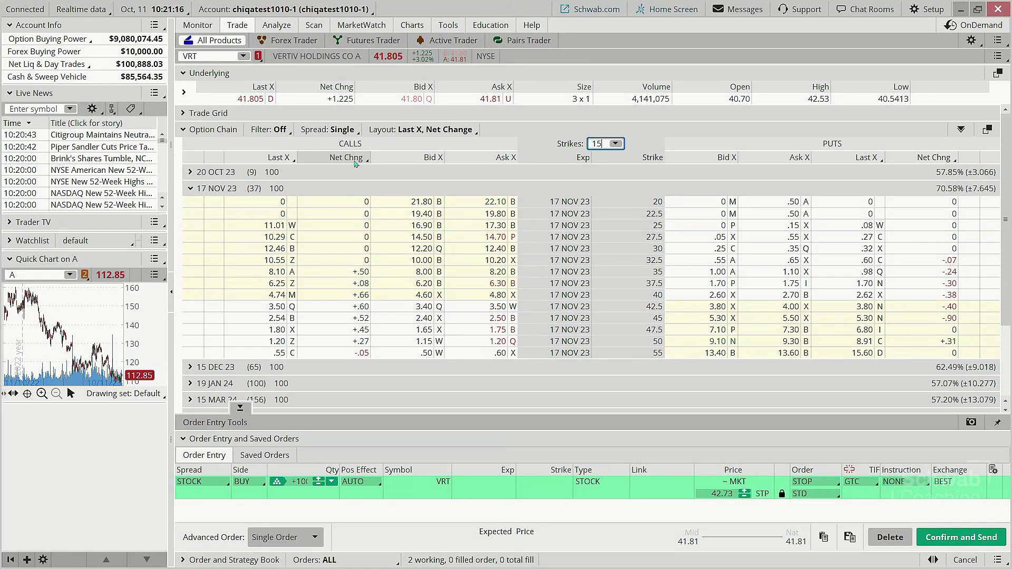
# Switch the option chain layout to Volume, Open Interest for a look, and change it to Delta, Gamma, Theta, Vega.
pyautogui.click(437, 132)
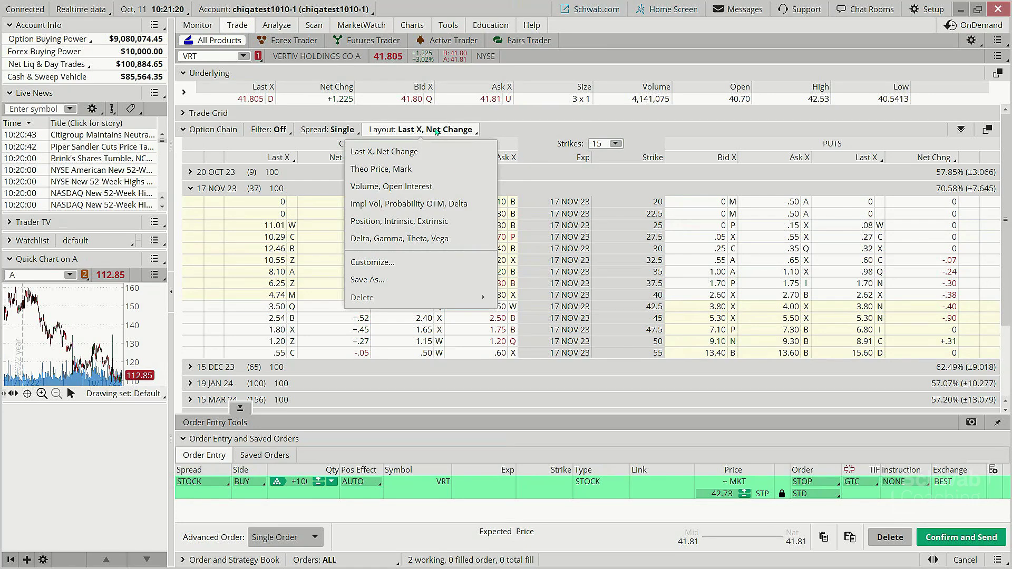
pyautogui.click(452, 187)
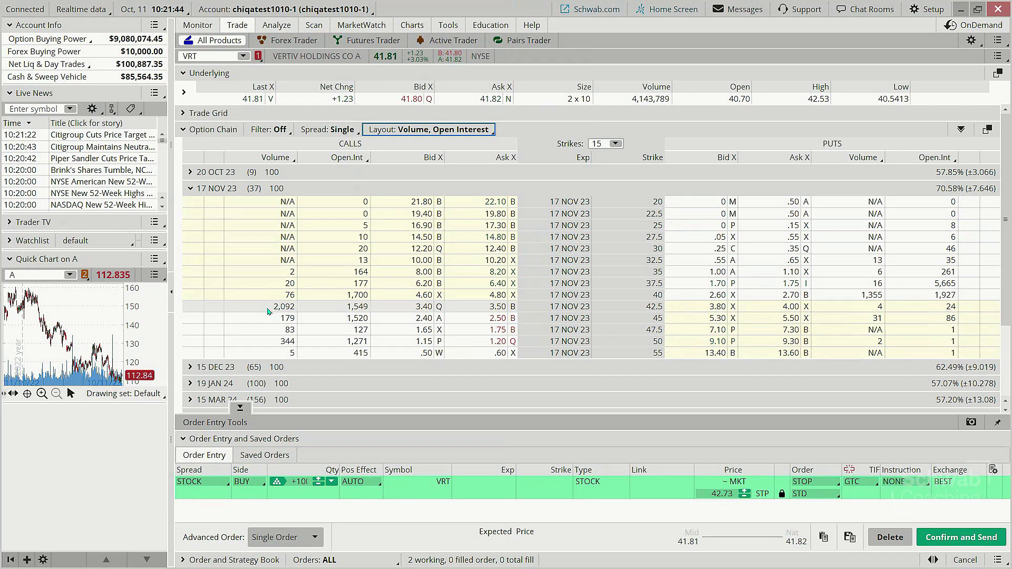
pyautogui.click(439, 132)
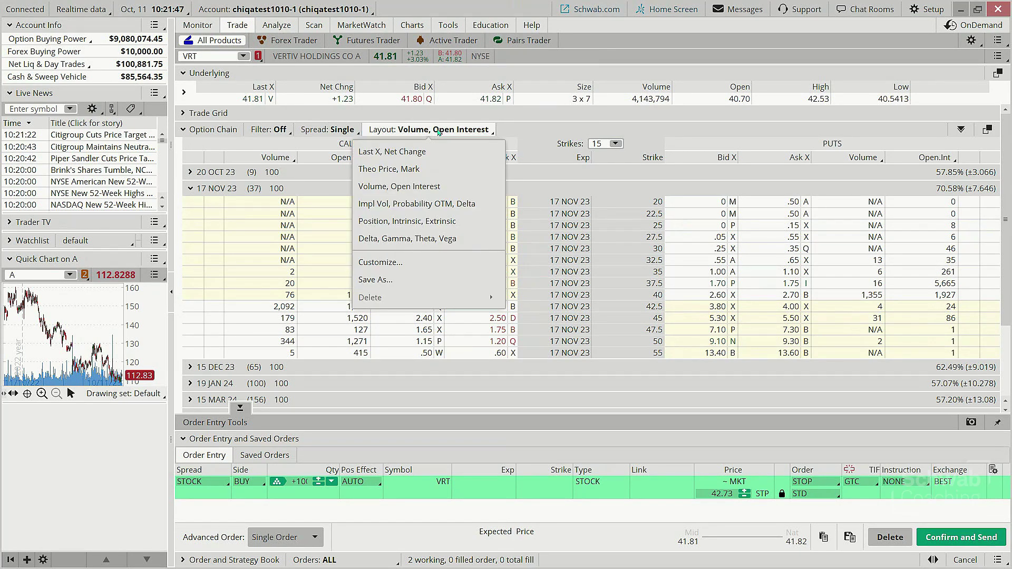
pyautogui.click(469, 241)
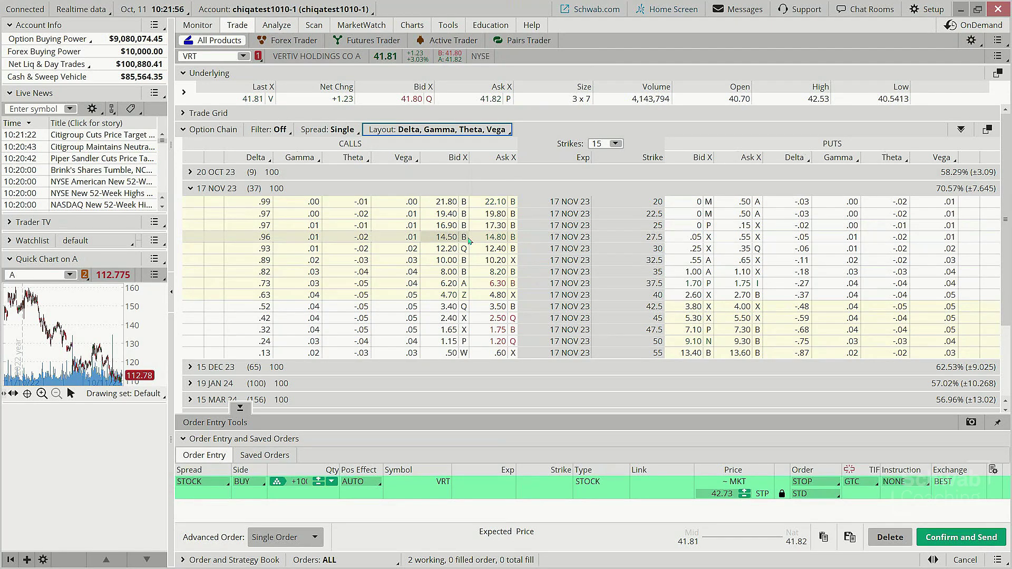
# Customize the option chain layout by removing Gamma, Theta and Vega from the current set.
pyautogui.click(477, 129)
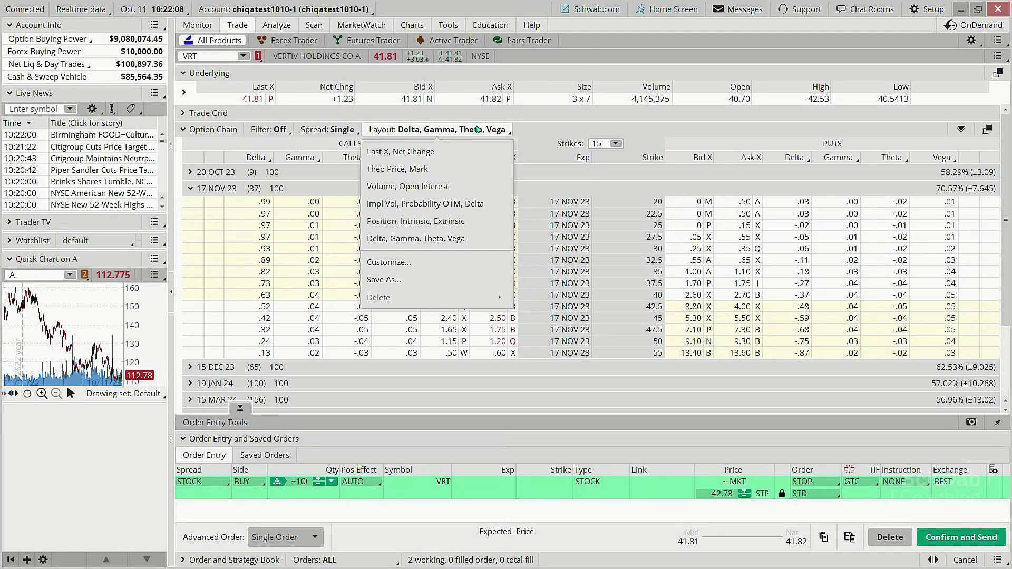
pyautogui.click(477, 129)
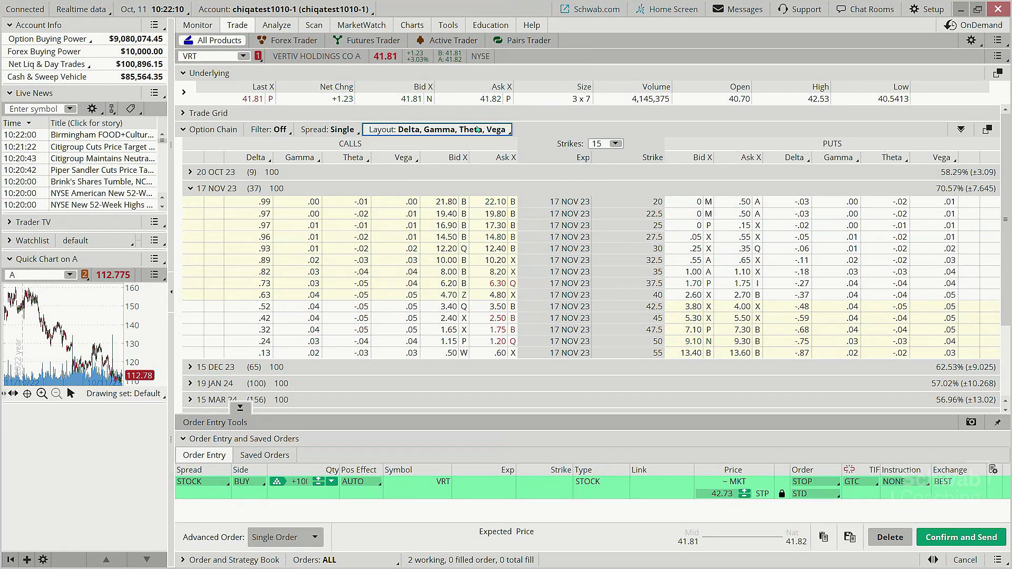
pyautogui.click(478, 129)
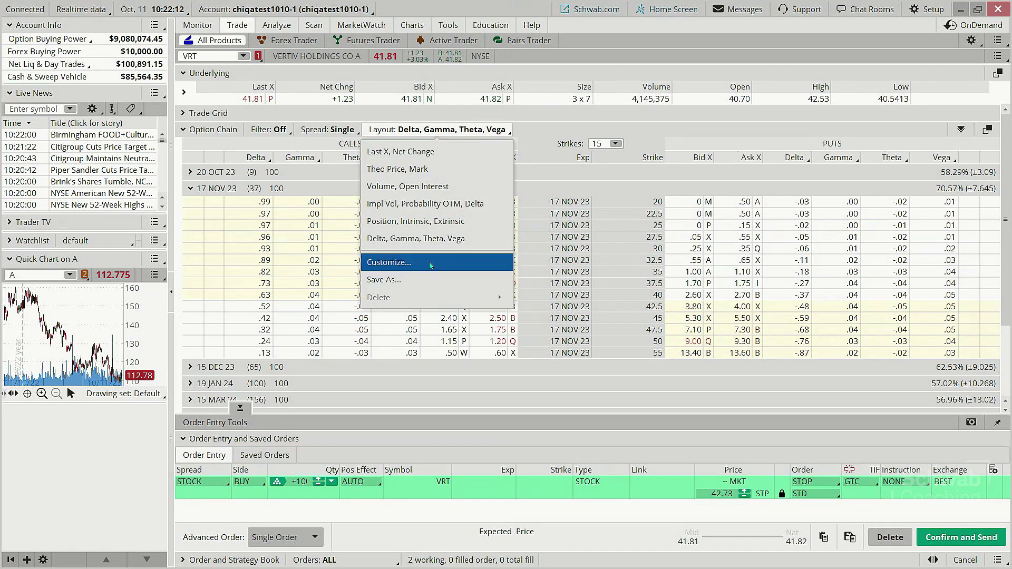
pyautogui.click(430, 266)
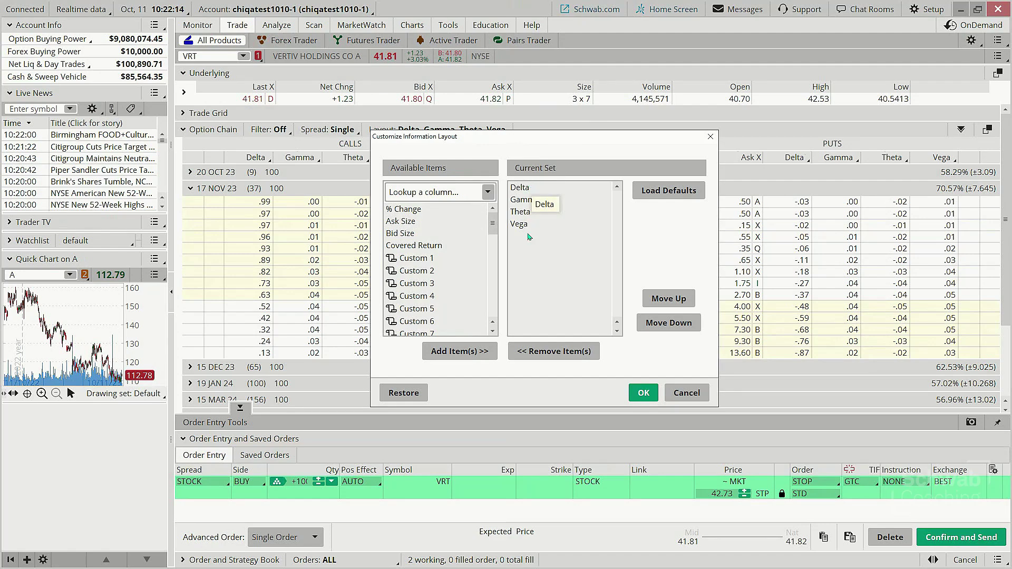
pyautogui.click(530, 225)
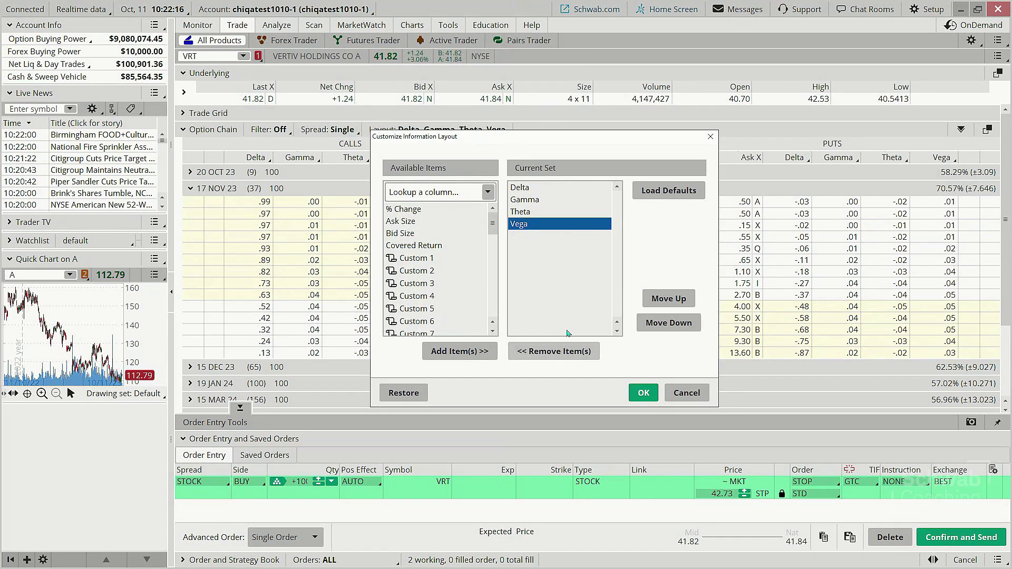
pyautogui.doubleClick(536, 200)
pyautogui.doubleClick(535, 199)
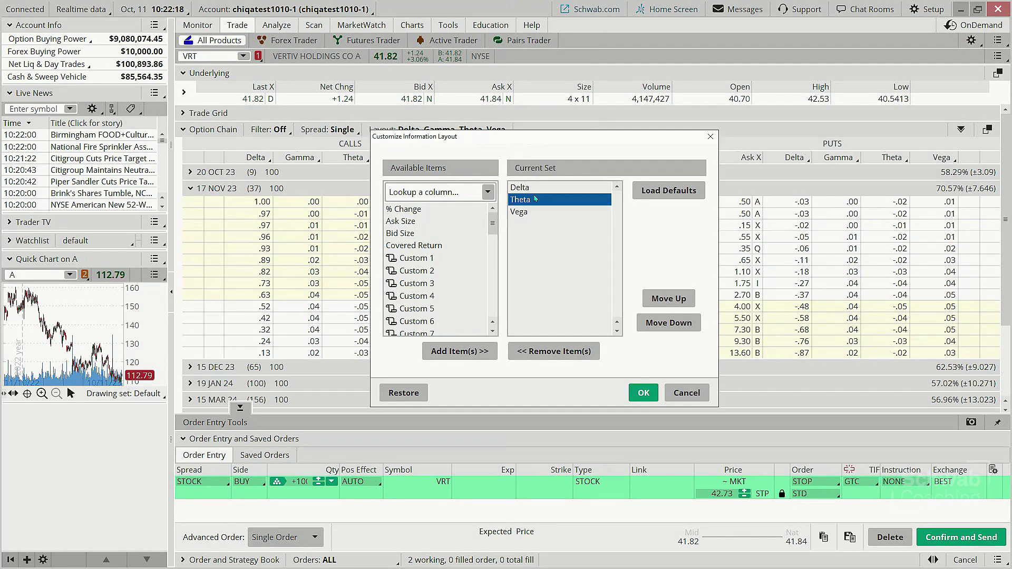
pyautogui.doubleClick(534, 199)
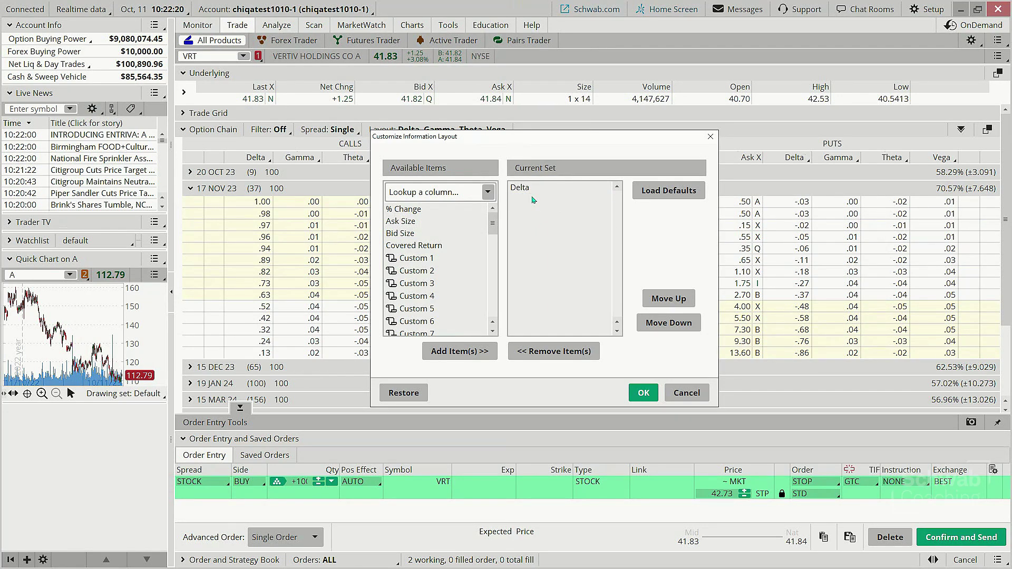
# Add the Open Interest and Probability OTM columns to the layout's current set.
pyautogui.click(428, 192)
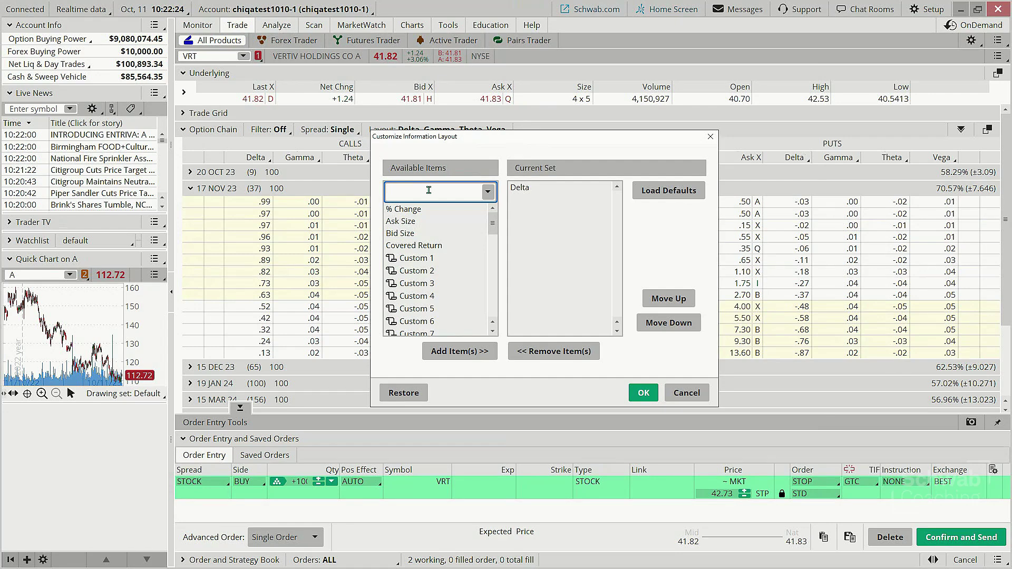
pyautogui.write('open')
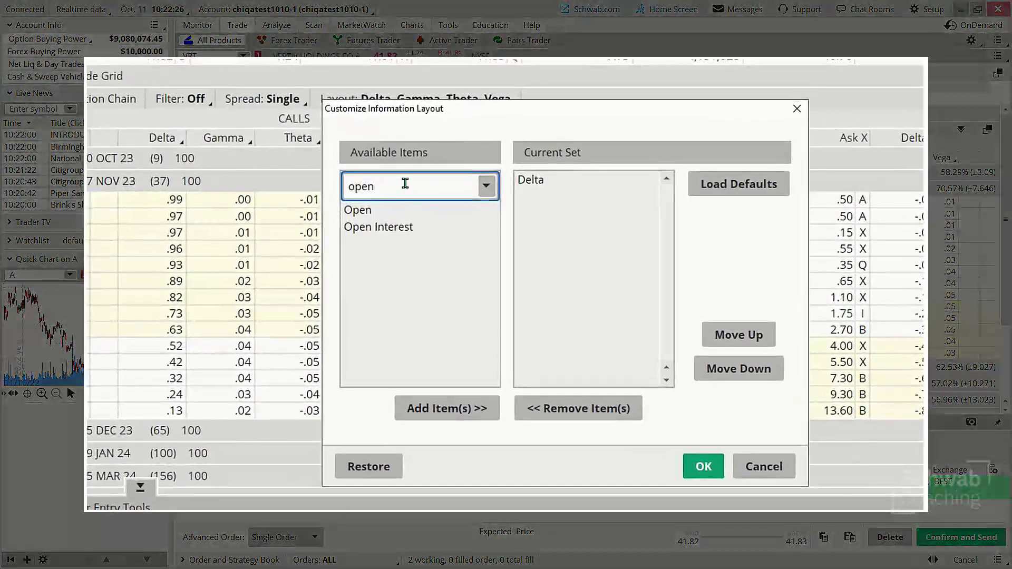
pyautogui.doubleClick(400, 227)
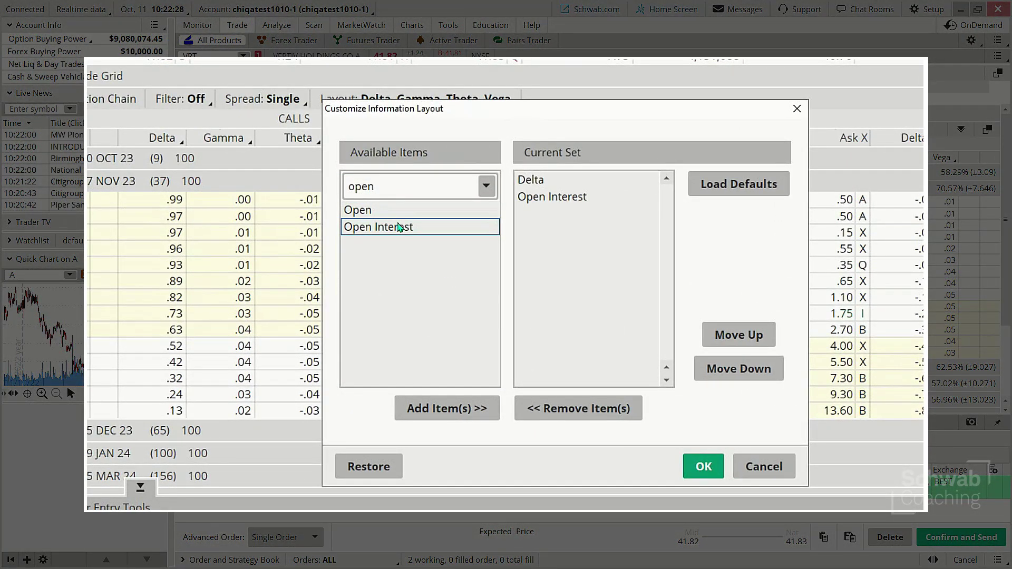
pyautogui.doubleClick(396, 185)
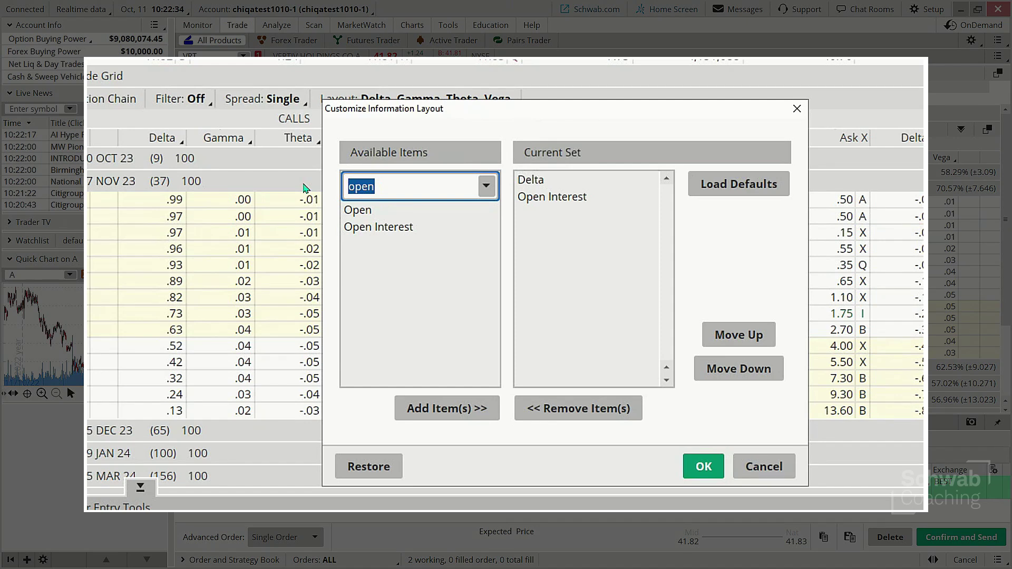
pyautogui.write('prob')
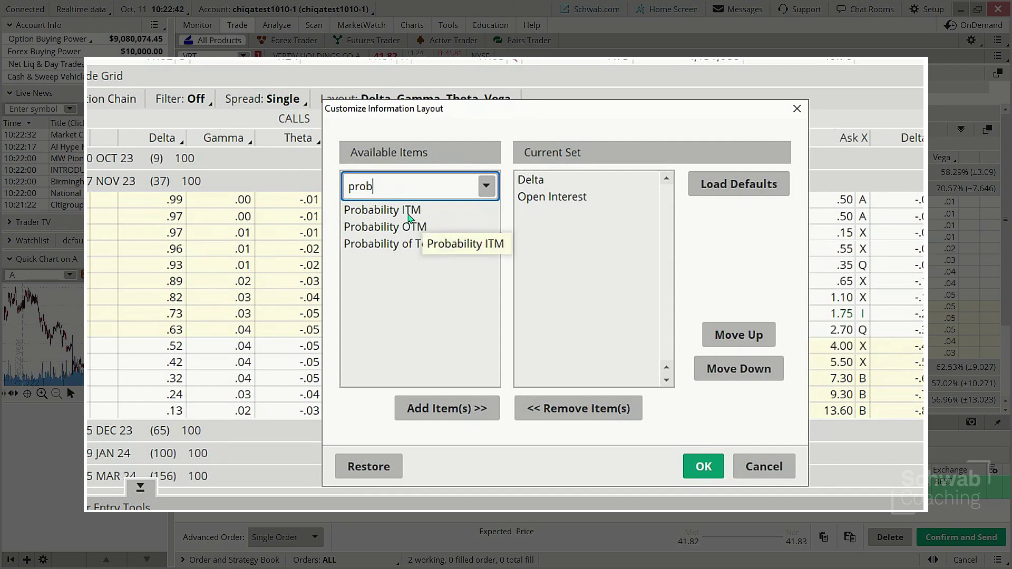
pyautogui.click(380, 227)
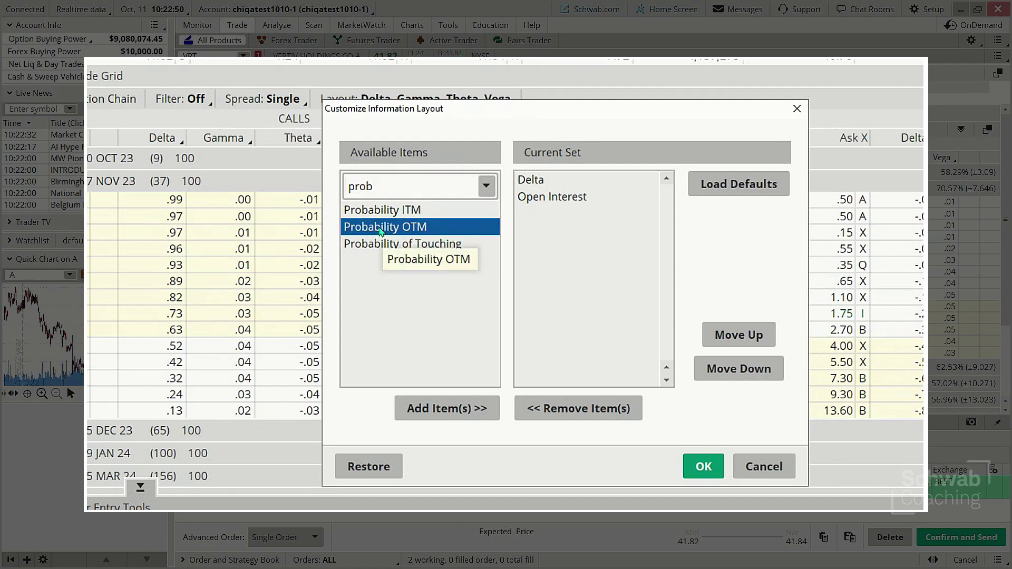
pyautogui.doubleClick(379, 227)
# Add the Theo Price column to the current set and apply the customized layout.
pyautogui.doubleClick(388, 187)
pyautogui.write('theor')
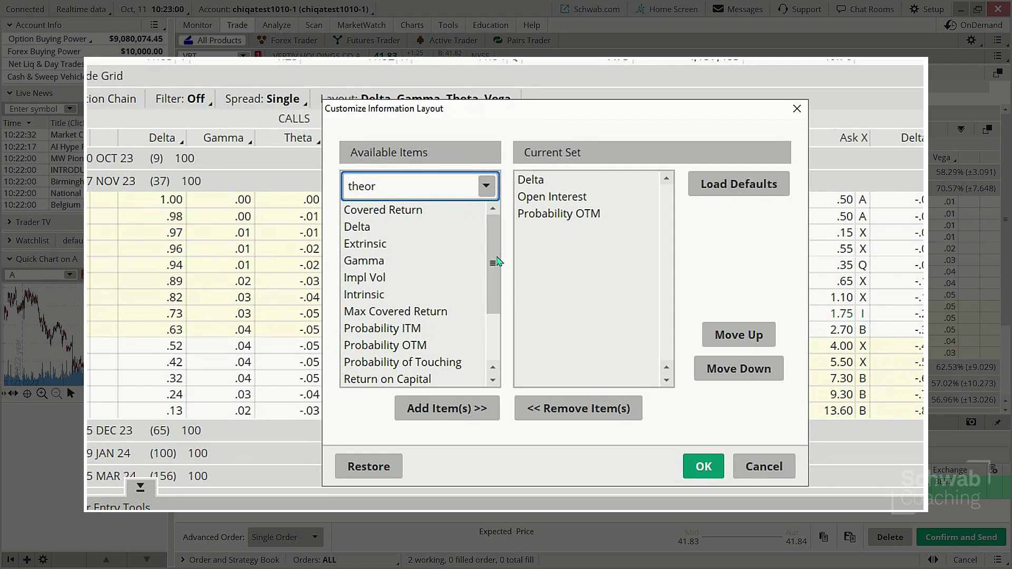
pyautogui.moveTo(496, 267); pyautogui.dragTo(500, 318)
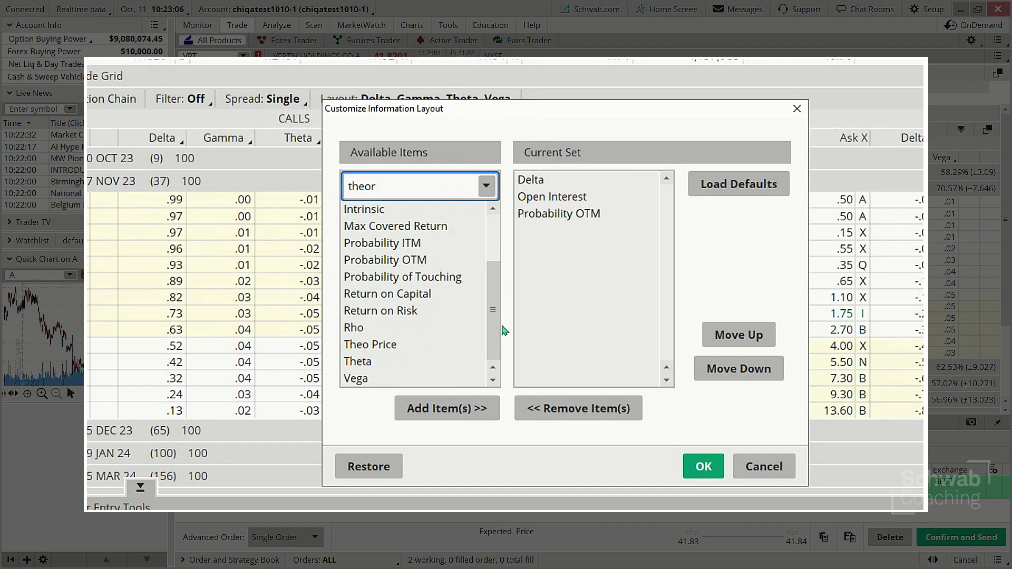
pyautogui.click(388, 346)
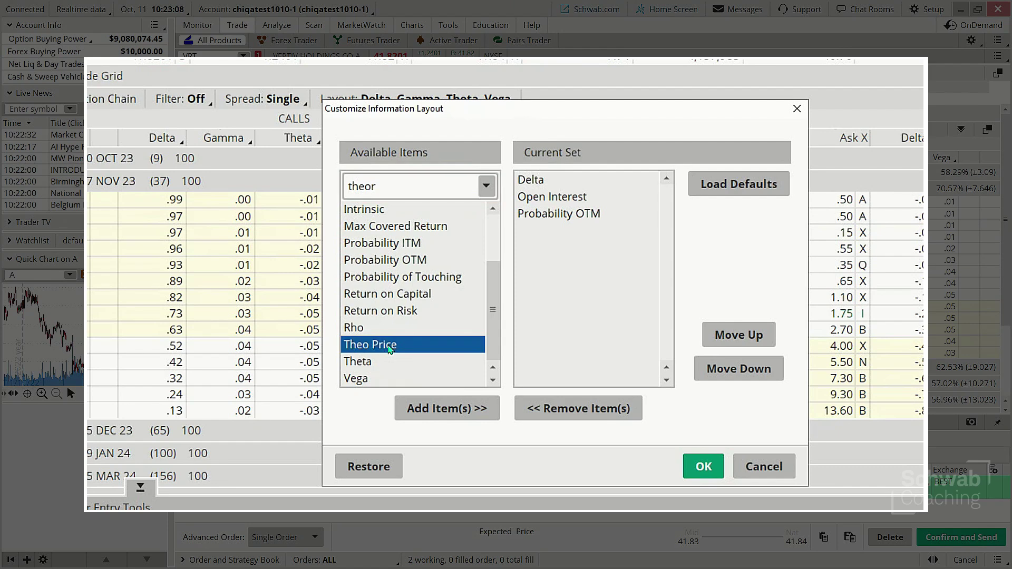
pyautogui.click(414, 409)
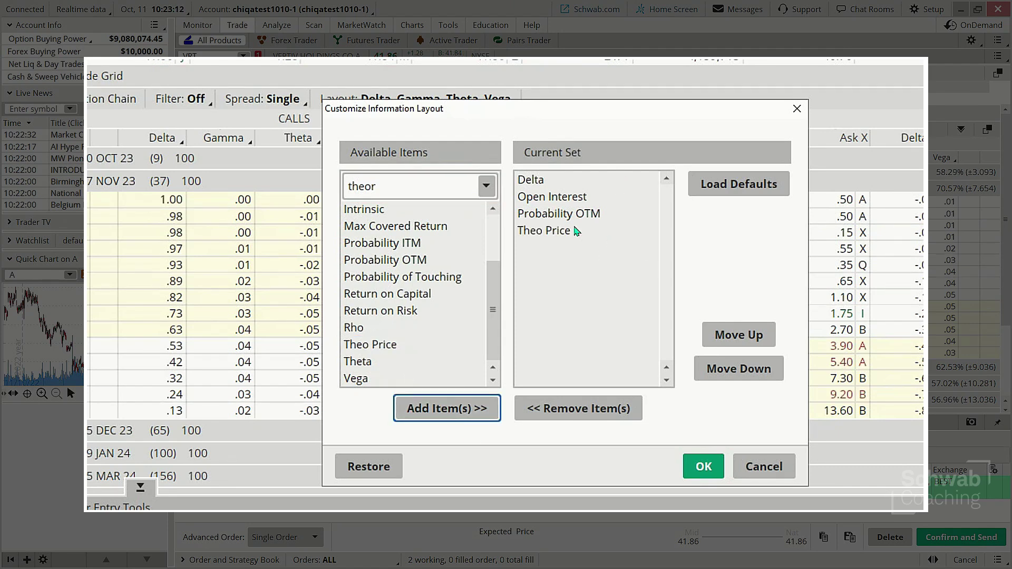
pyautogui.click(708, 467)
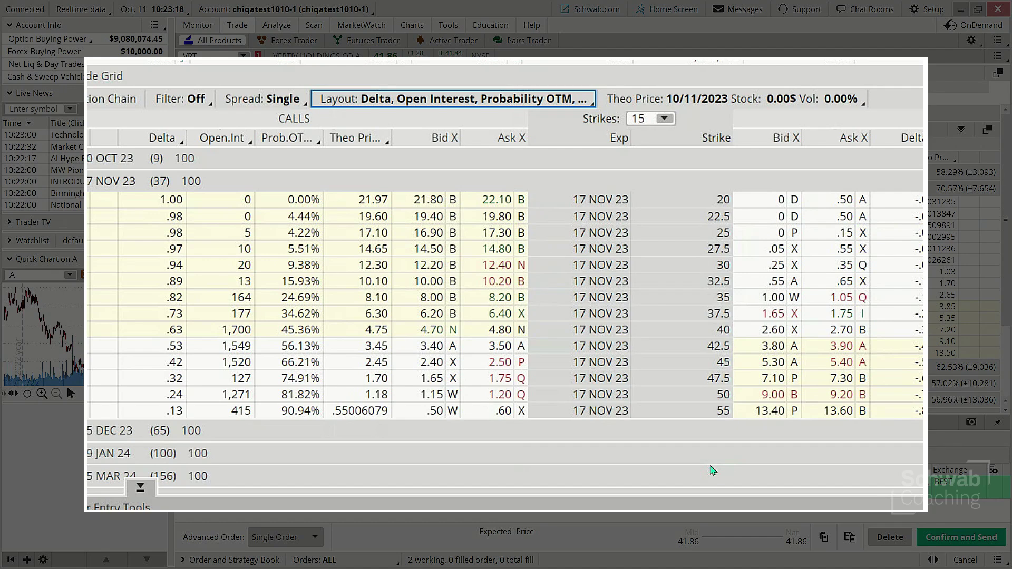
# Save the custom layout as "Delta, Open Interest, Probability OTM, Theo Price" and check for it among the available layouts.
pyautogui.click(459, 102)
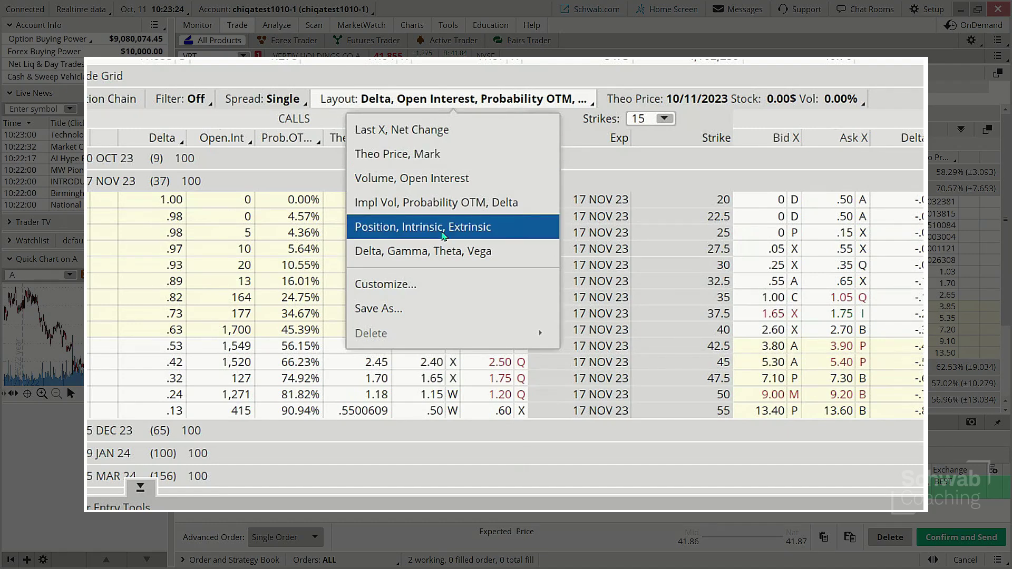
pyautogui.click(428, 310)
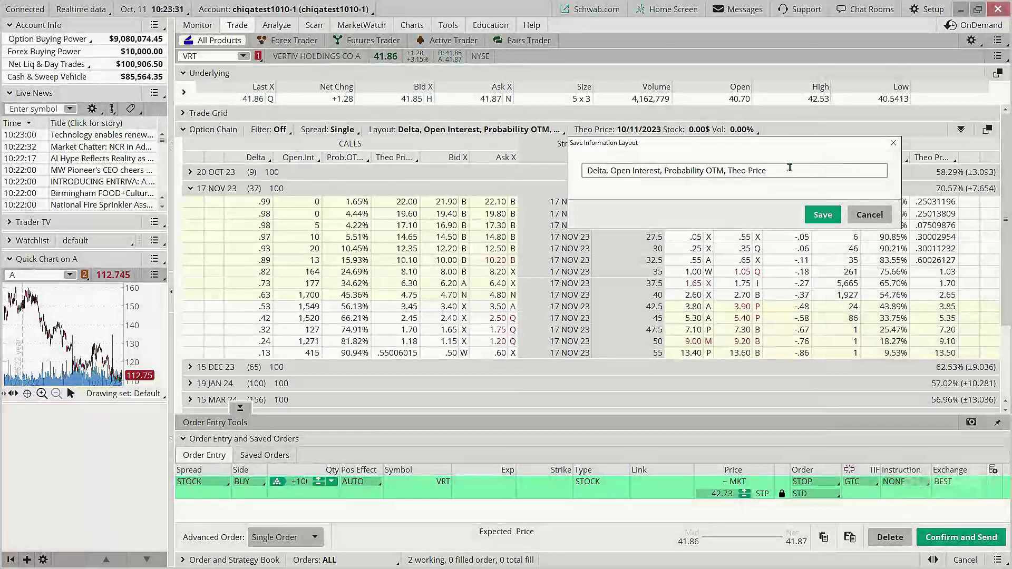
pyautogui.tripleClick(790, 167)
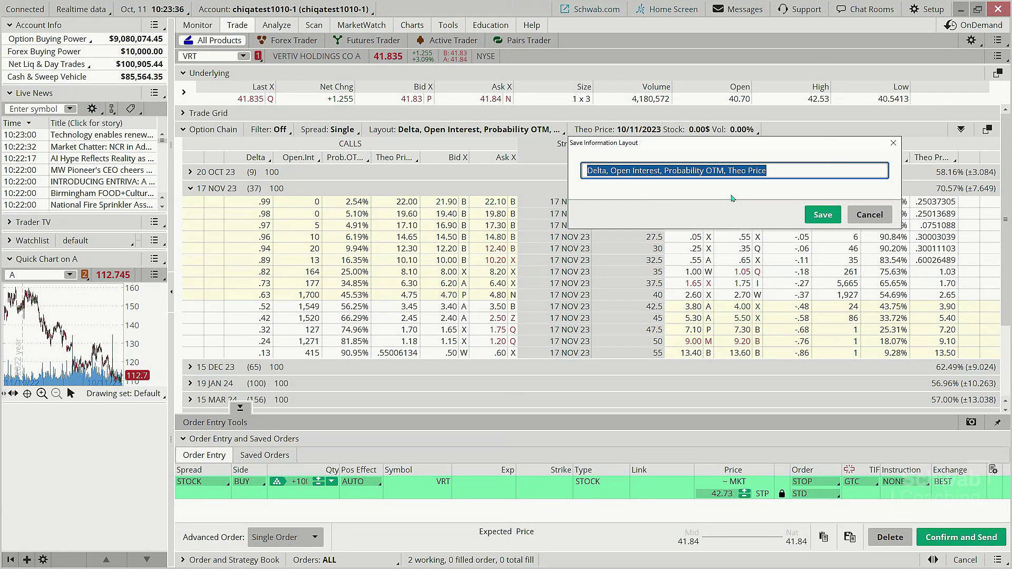
pyautogui.click(814, 216)
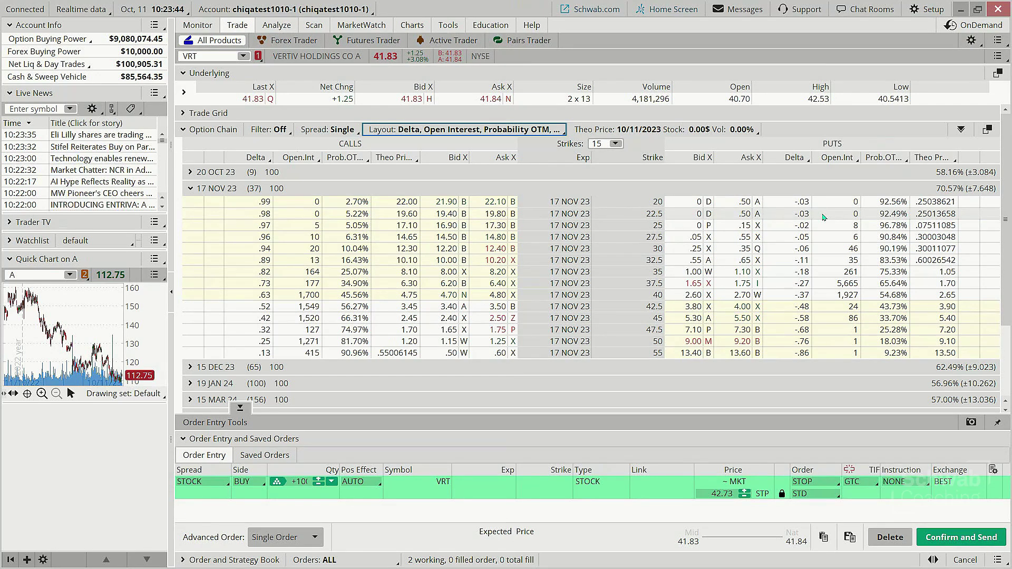
pyautogui.click(495, 131)
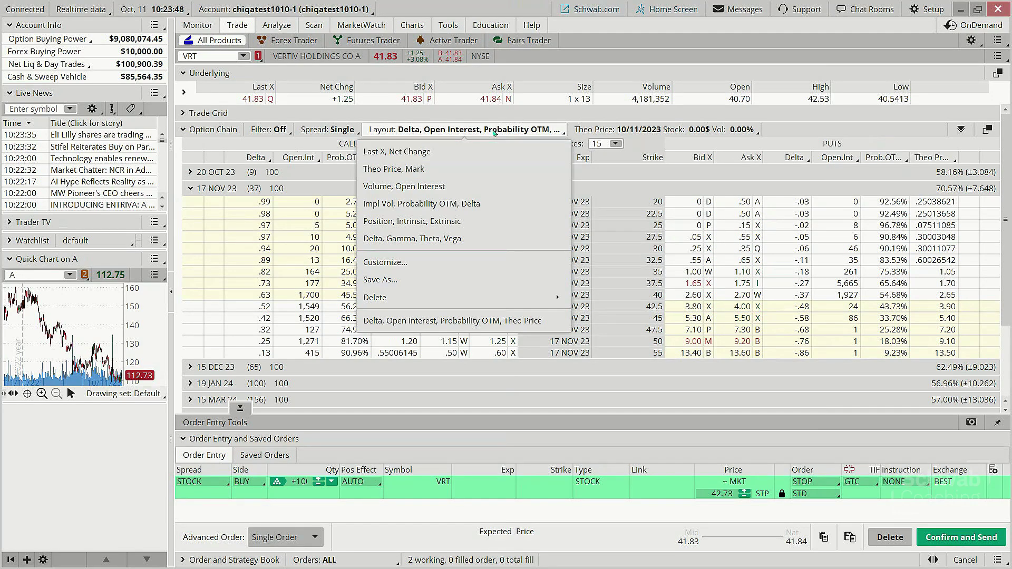
pyautogui.click(494, 132)
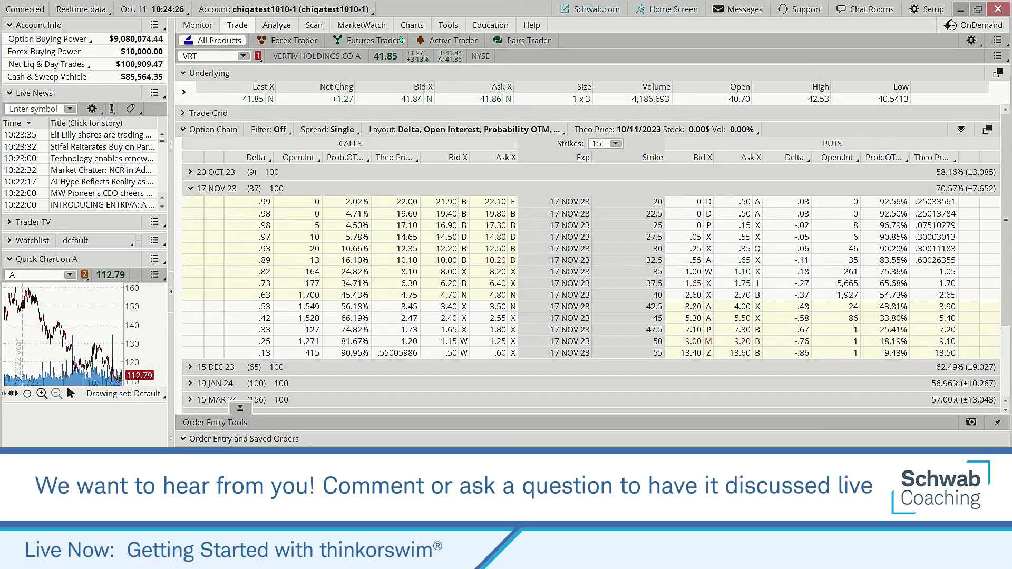
# Load the price chart for FUTU.
pyautogui.click(412, 25)
pyautogui.click(213, 58)
pyautogui.write('FUTU')
pyautogui.press('Return')
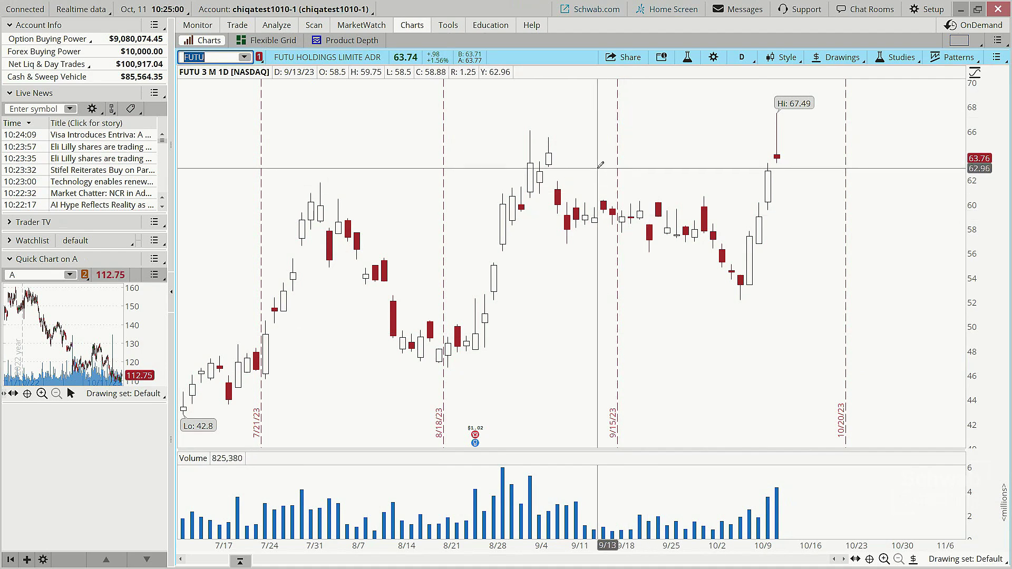
# Show the FUTU option chain on the trade page and collapse the 17 NOV 23 expiration.
pyautogui.click(243, 26)
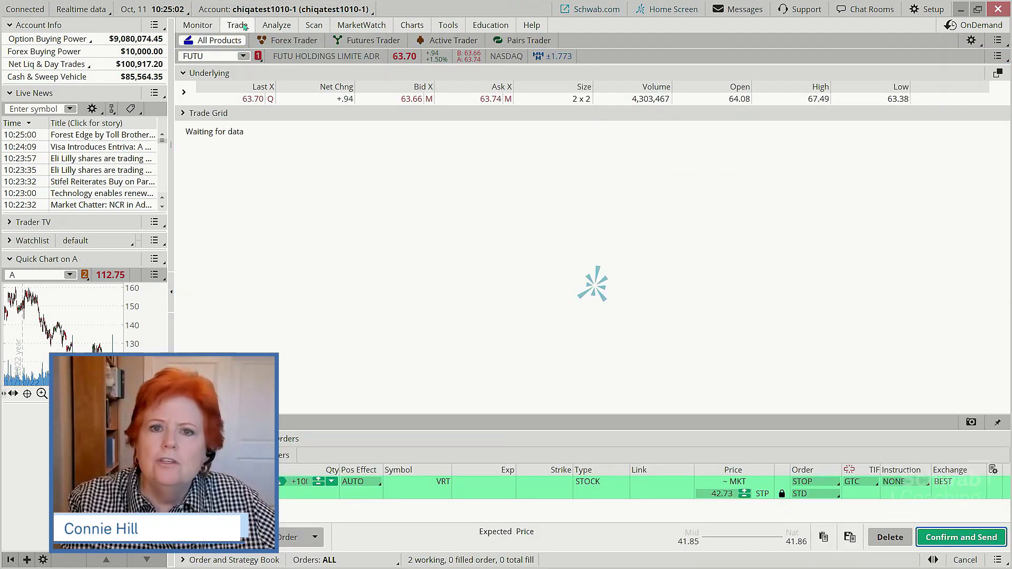
pyautogui.moveTo(244, 26)
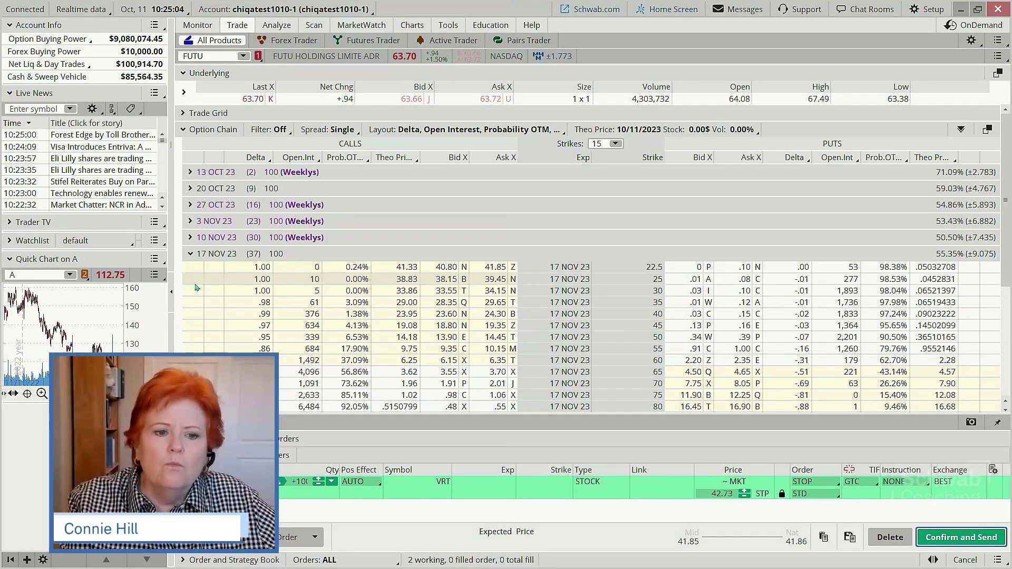
pyautogui.click(190, 254)
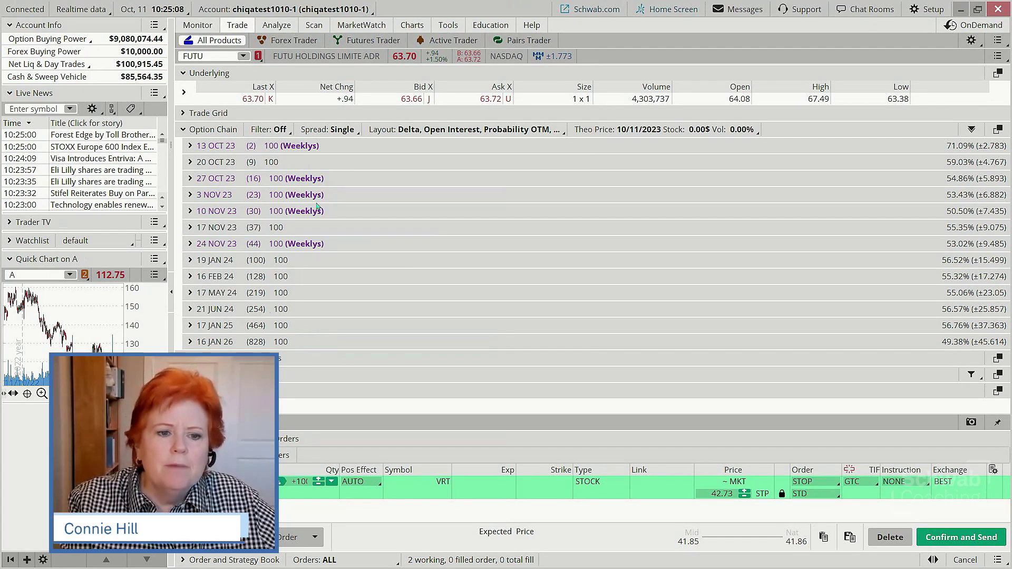
# Expand the 17 NOV 23 expiration in the FUTU option chain and delete the pending VRT stock order.
pyautogui.click(190, 228)
pyautogui.scroll(-1, 568, 257)
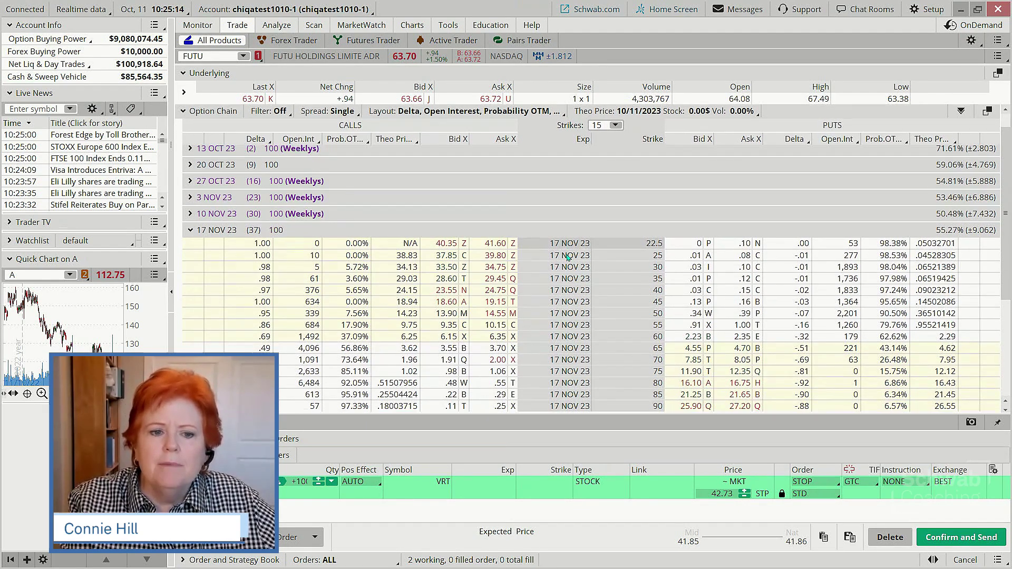
pyautogui.scroll(-3, 568, 257)
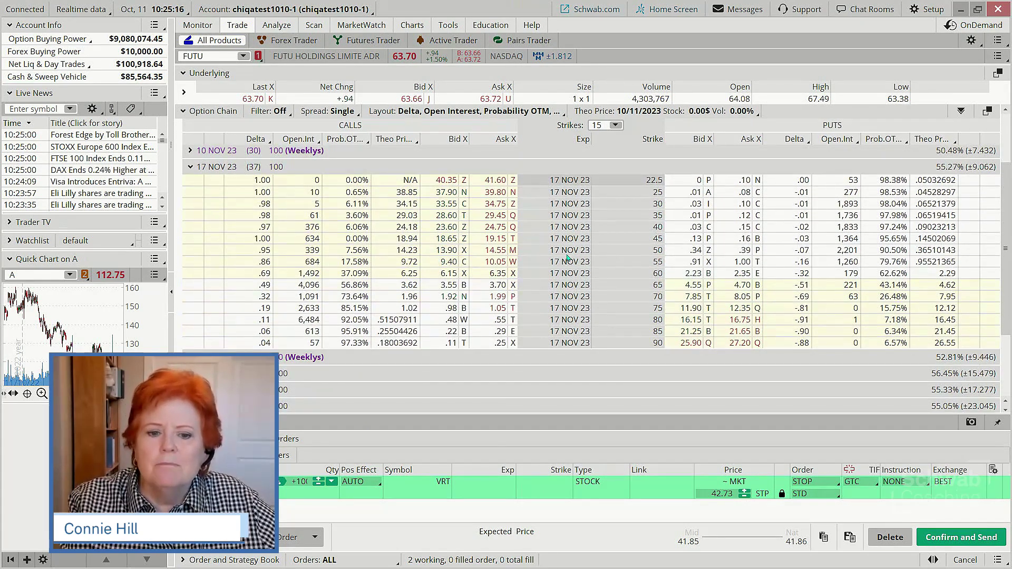
pyautogui.scroll(1, 611, 272)
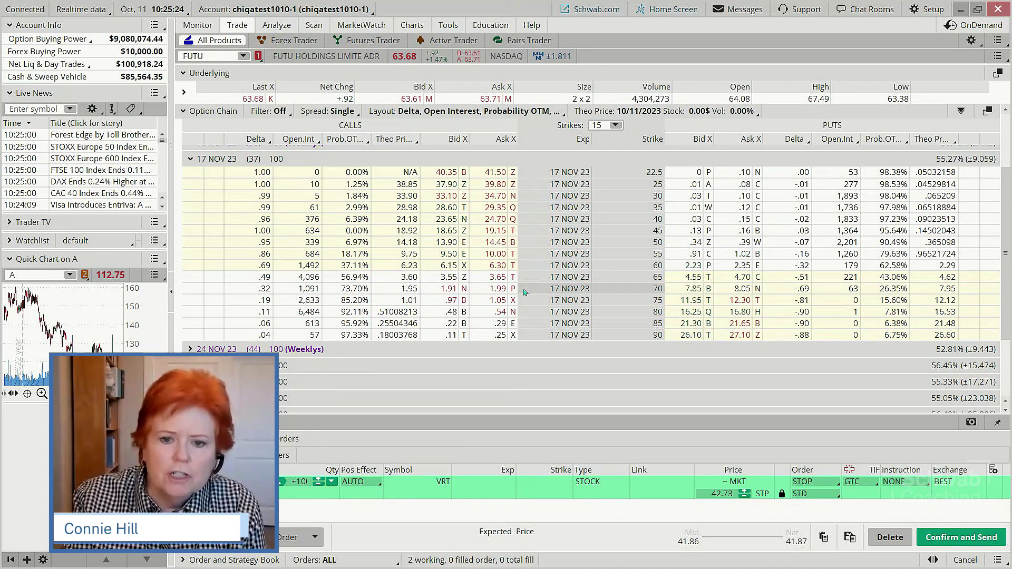
pyautogui.click(900, 537)
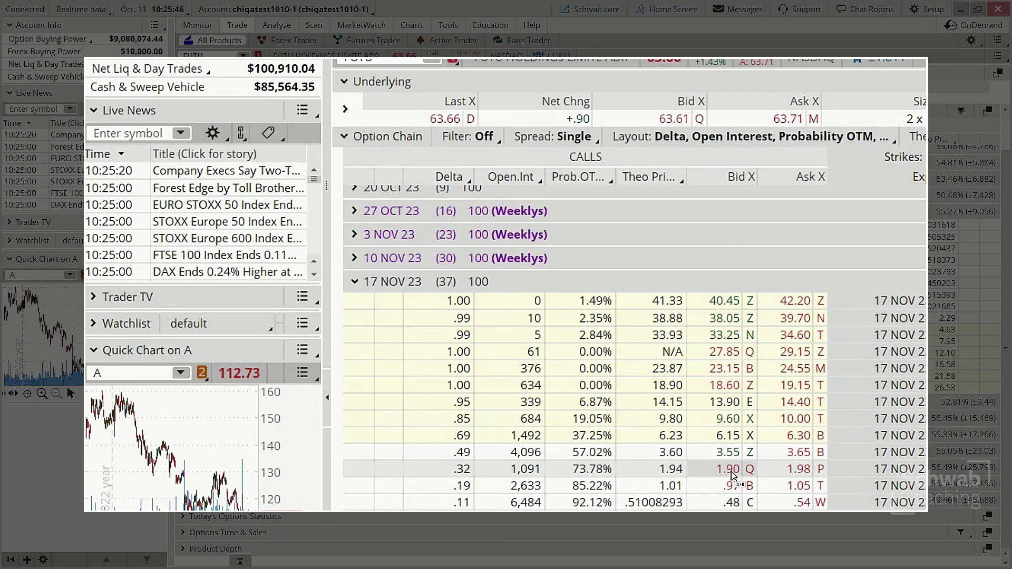
# Create a sell order at the bid for the FUTU 17 NOV 23 70 call and reduce the quantity to 2 contracts.
pyautogui.click(730, 469)
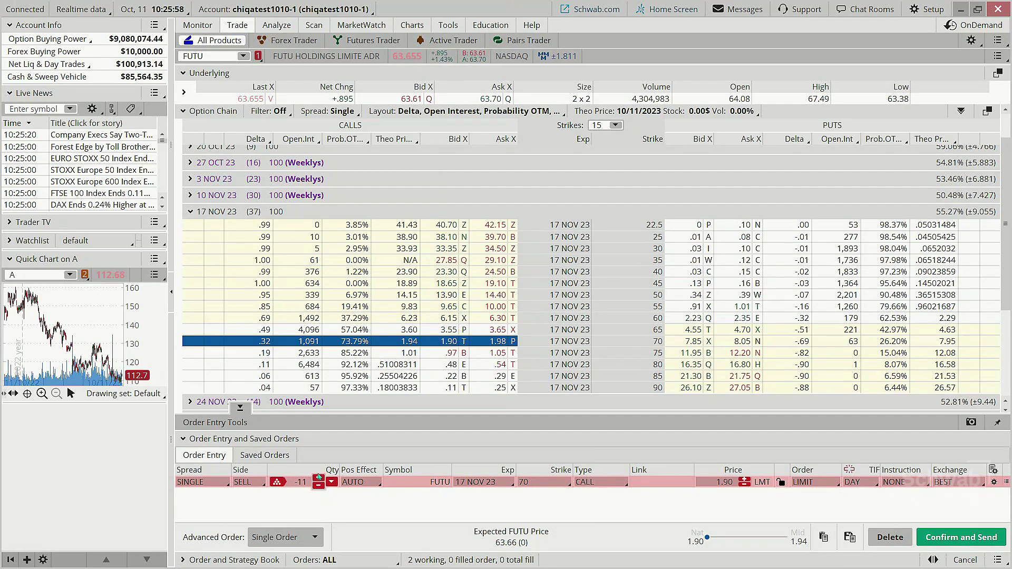
pyautogui.click(319, 478)
pyautogui.click(319, 479)
pyautogui.click(319, 478)
pyautogui.click(319, 478)
pyautogui.click(319, 478)
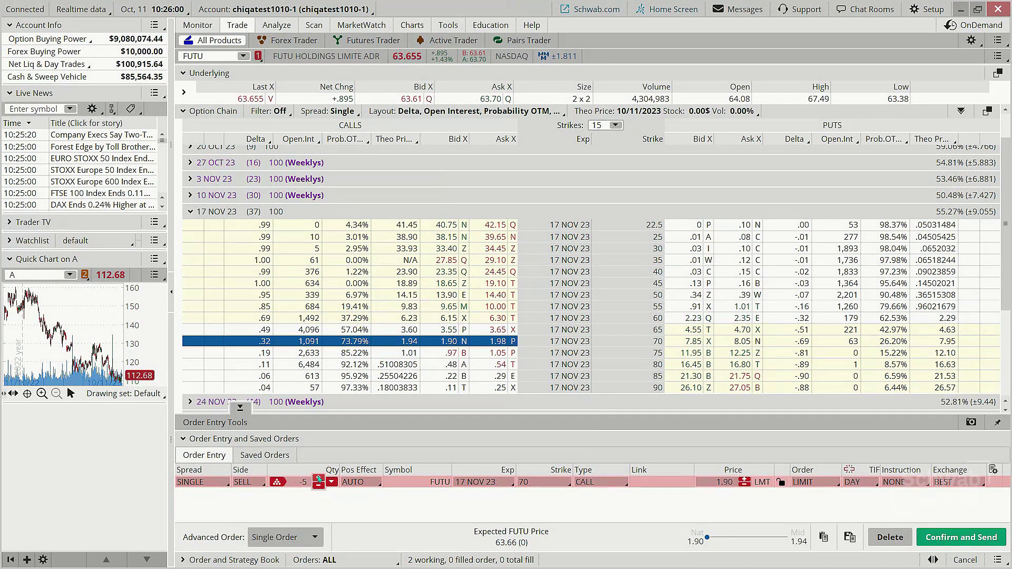
pyautogui.click(319, 479)
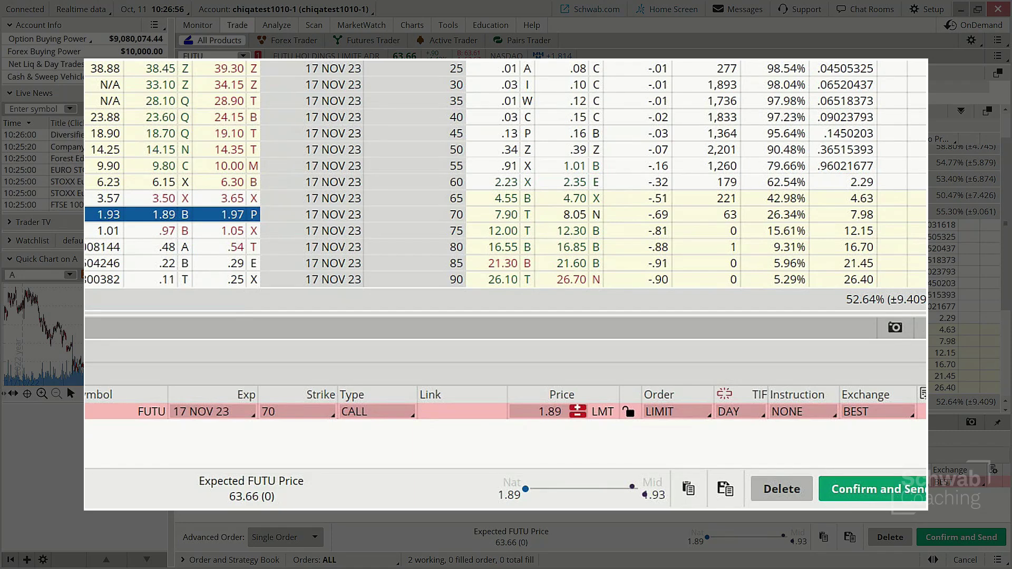
# Adjust the FUTU call order's limit price between the natural and mid prices, ending at 1.91.
pyautogui.click(622, 488)
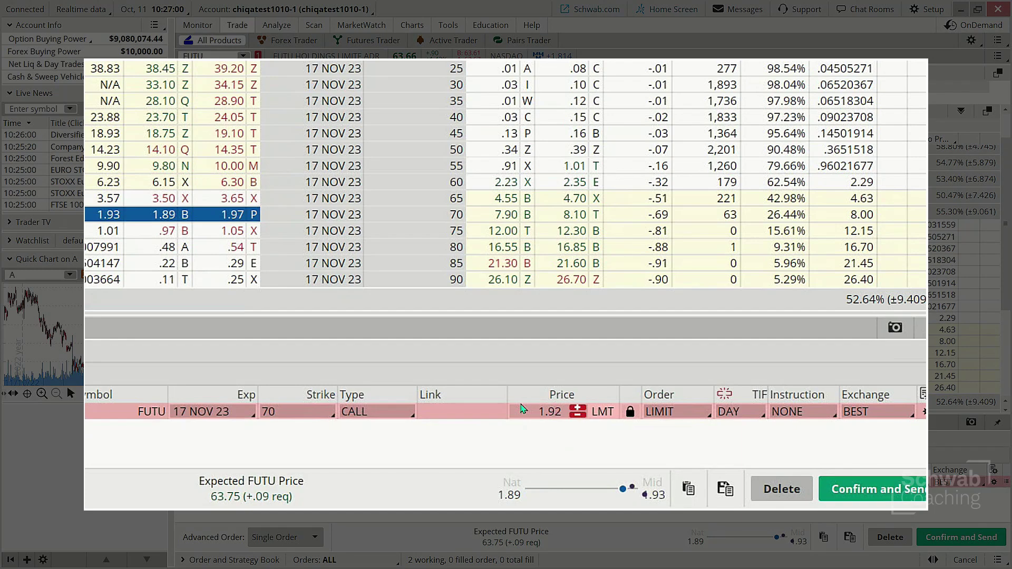
pyautogui.click(577, 416)
pyautogui.click(578, 417)
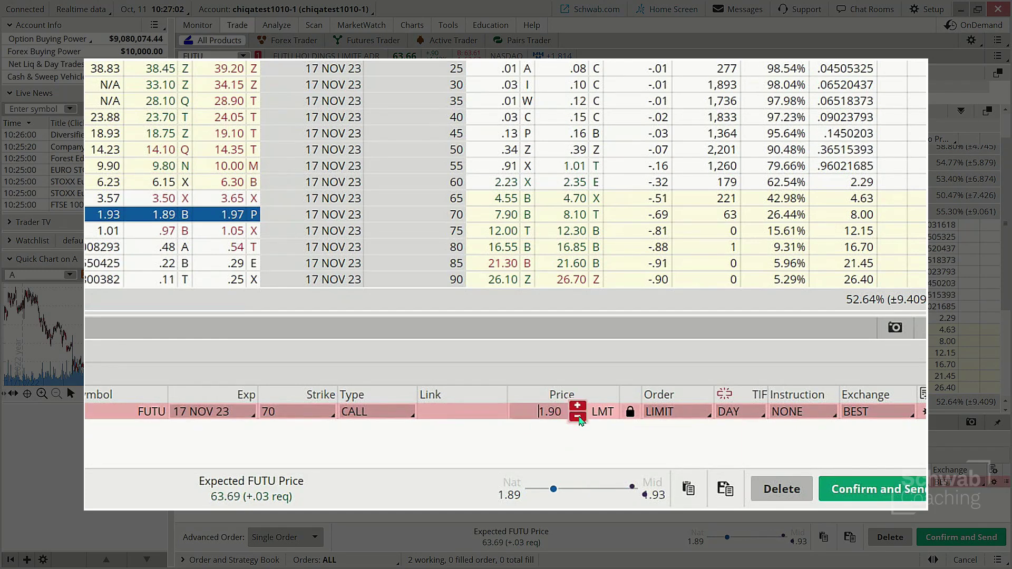
pyautogui.click(579, 406)
pyautogui.click(578, 407)
pyautogui.click(578, 416)
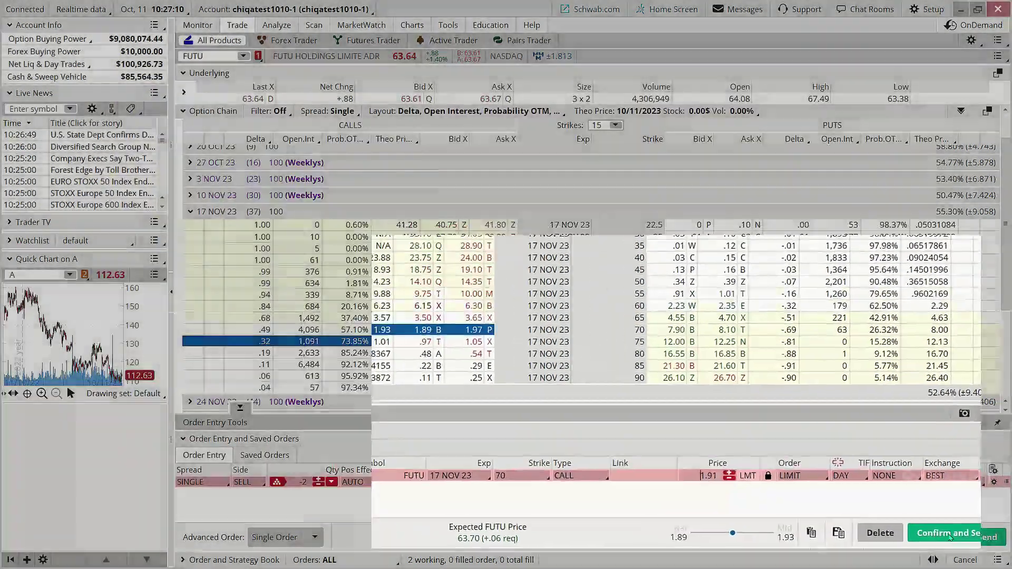
# Review the FUTU call order's confirmation, including the account choice and note field, and delete the order without sending it.
pyautogui.click(876, 492)
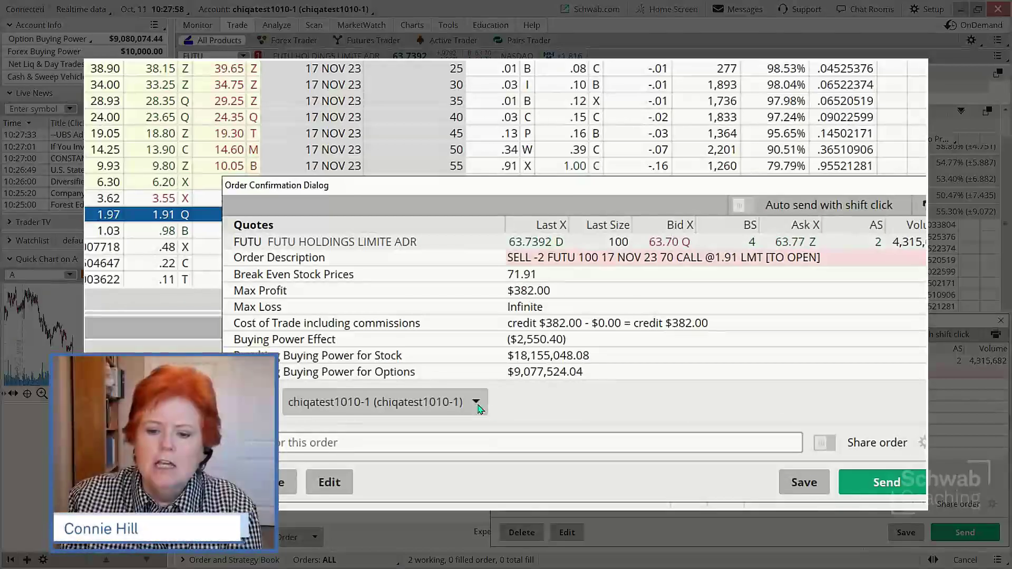
pyautogui.click(477, 405)
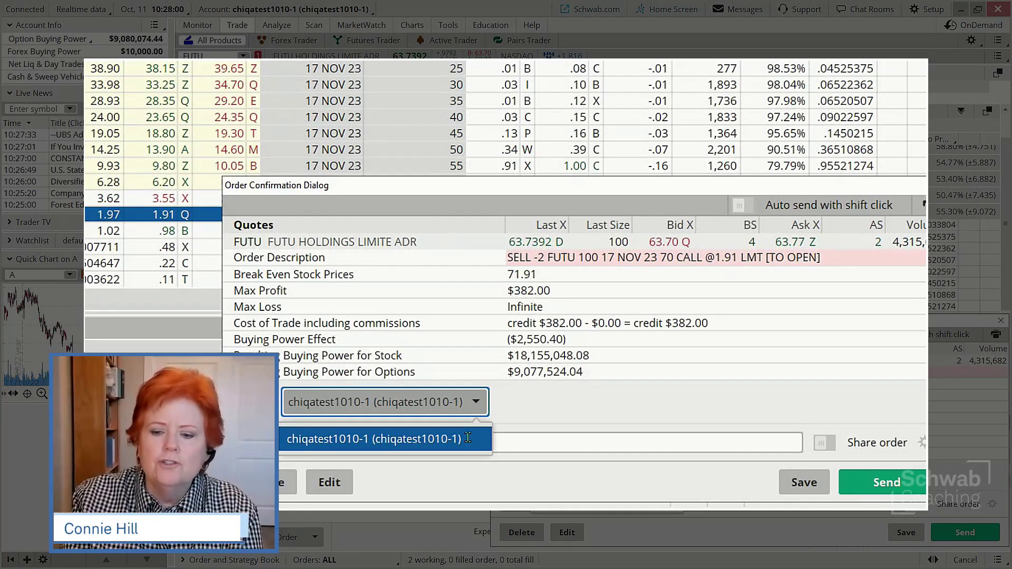
pyautogui.click(467, 437)
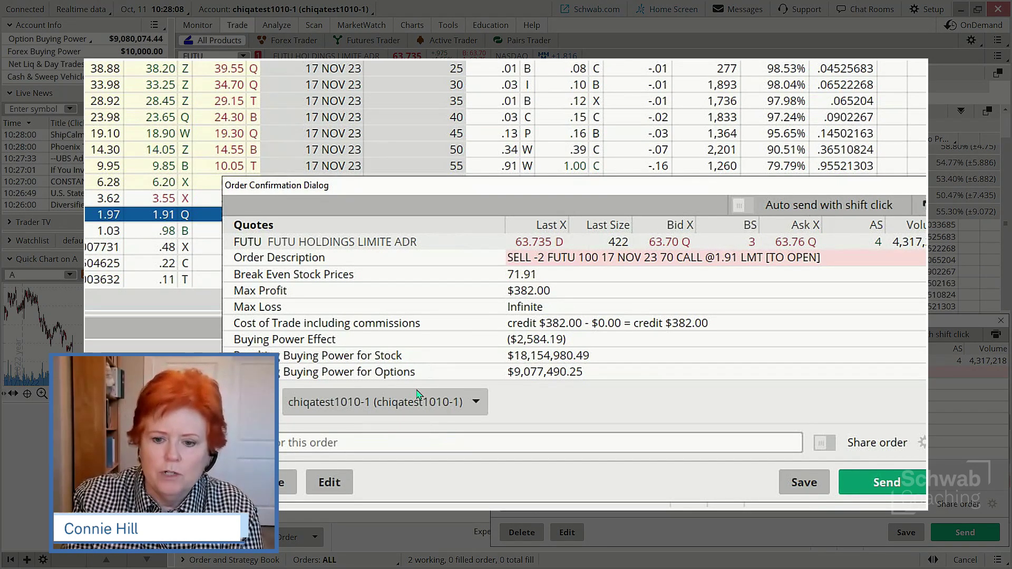
pyautogui.click(423, 447)
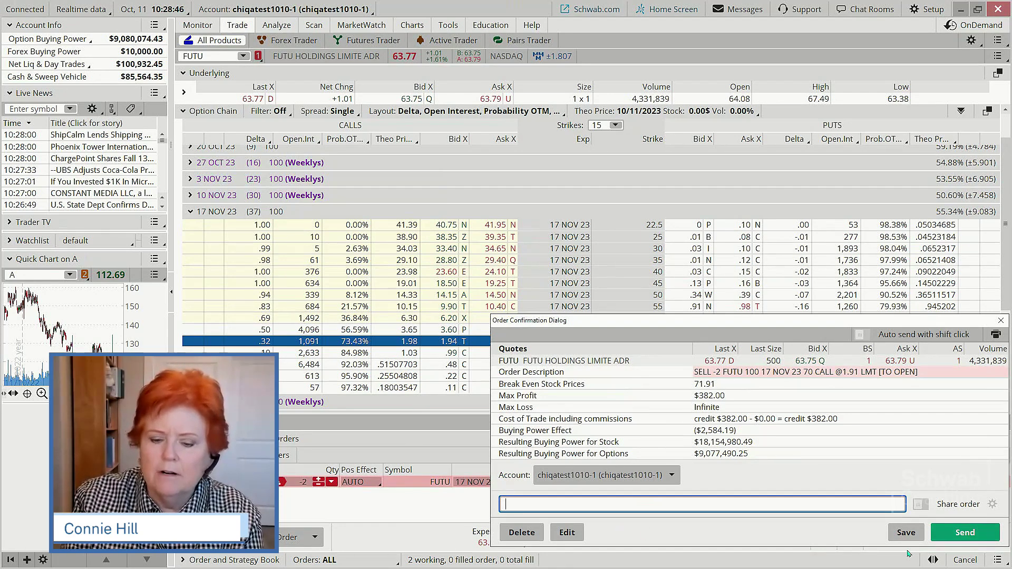
pyautogui.click(521, 533)
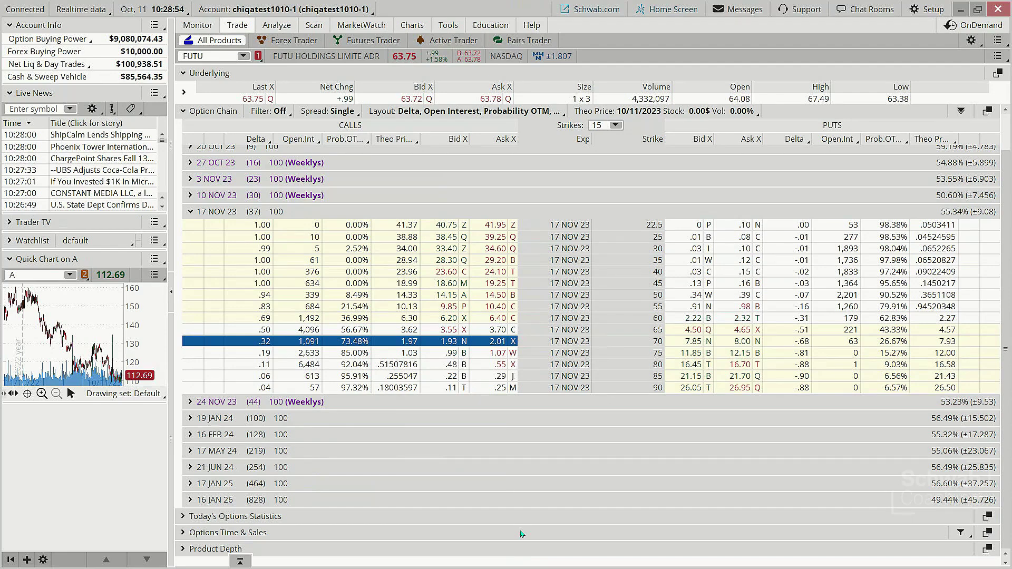
# Load the price chart for DXCM.
pyautogui.click(412, 25)
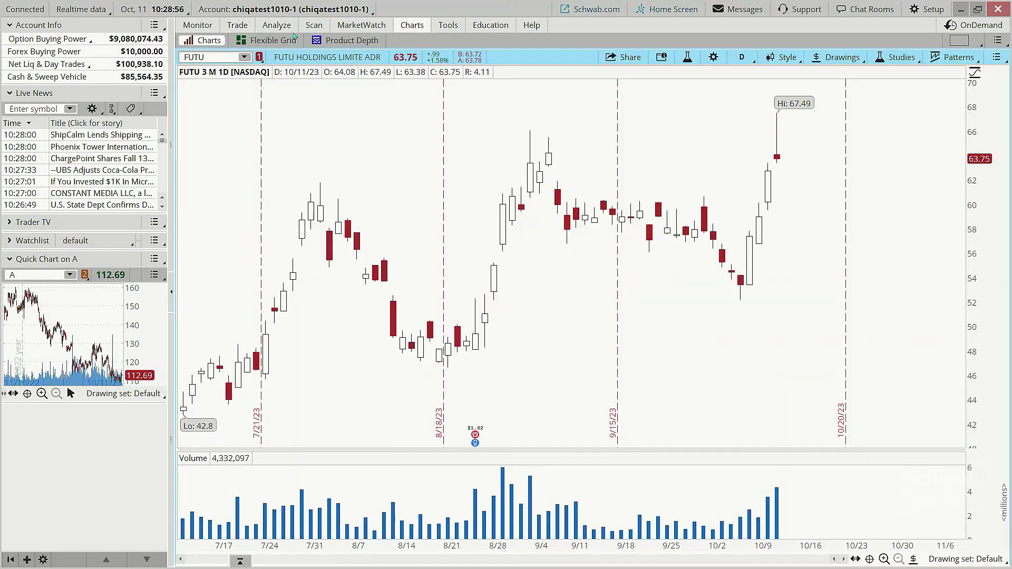
pyautogui.click(209, 57)
pyautogui.write('DX')
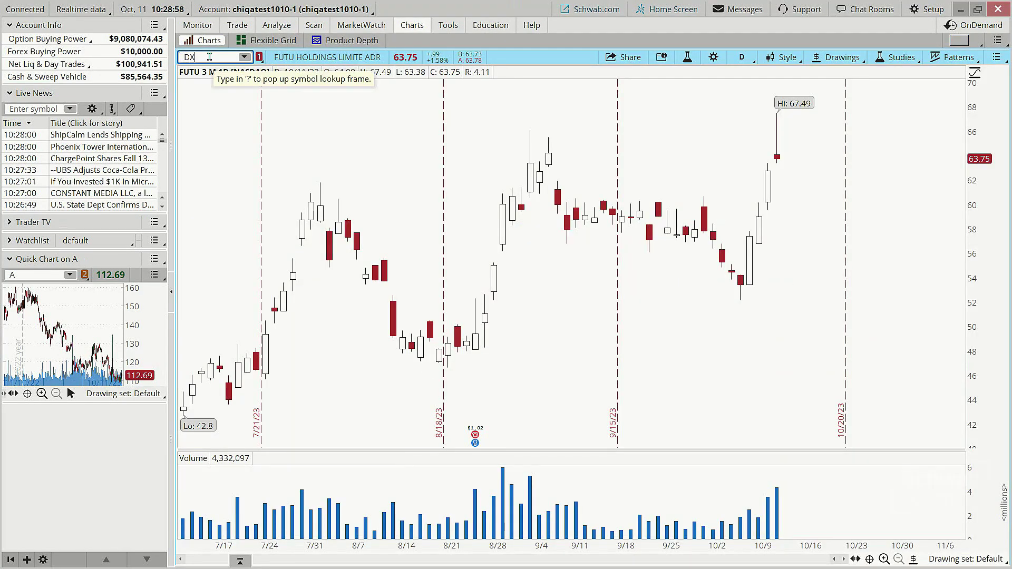
pyautogui.write('C')
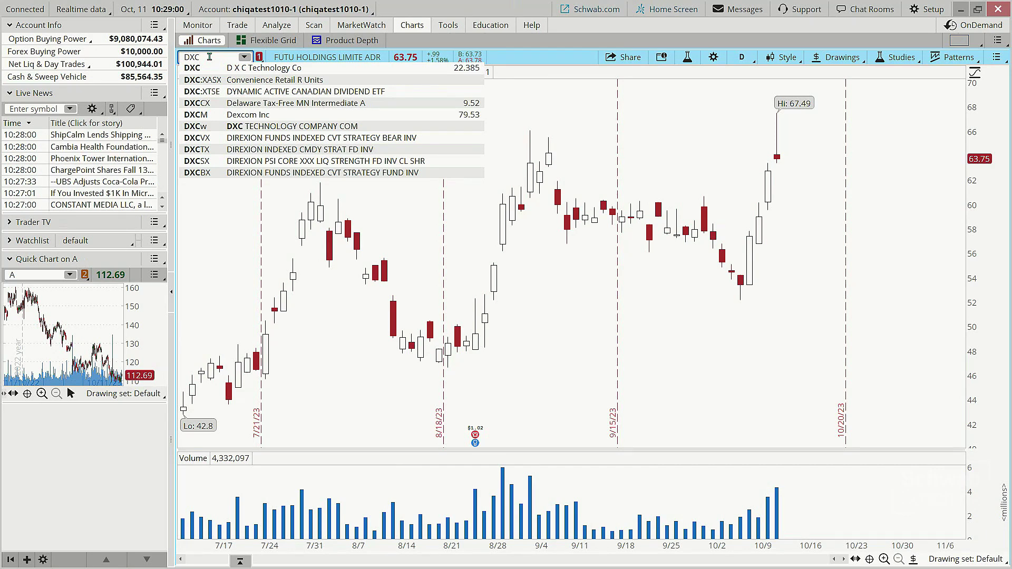
pyautogui.write('M')
pyautogui.press('Return')
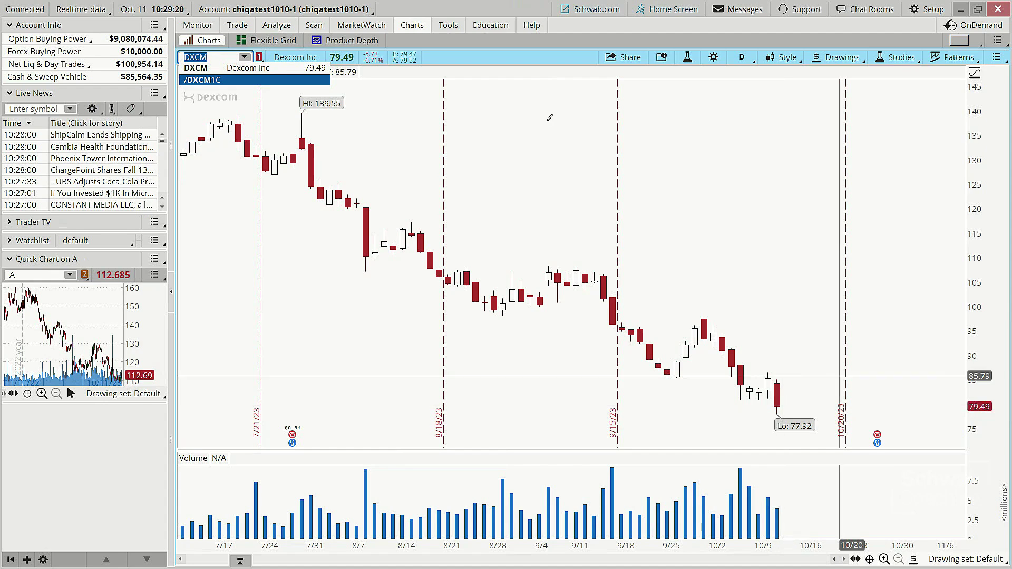
# Show the DXCM option chain on the trade page and create a buy order for the 17 NOV 23 75 put at the ask.
pyautogui.click(237, 26)
pyautogui.click(228, 48)
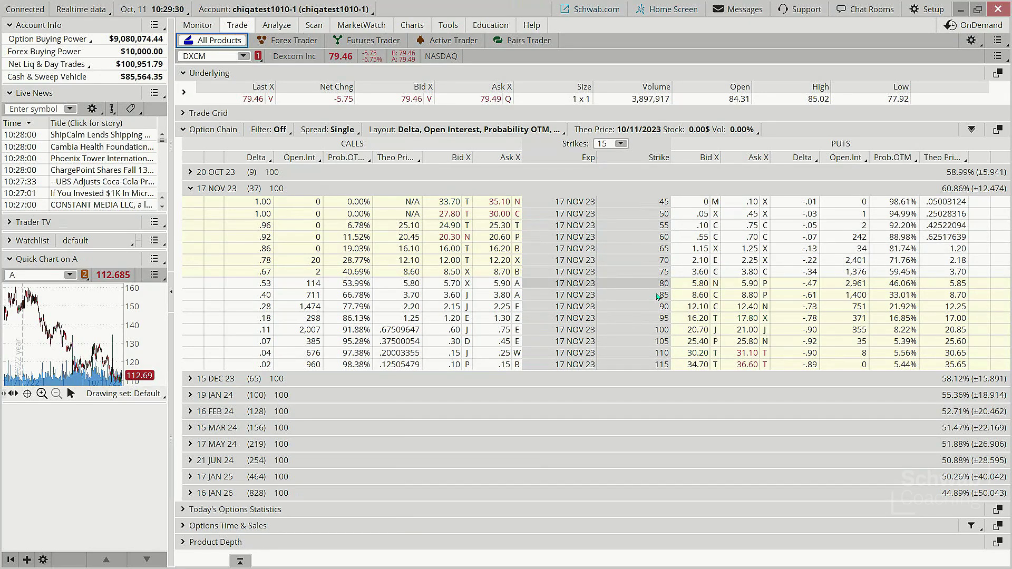
pyautogui.click(756, 285)
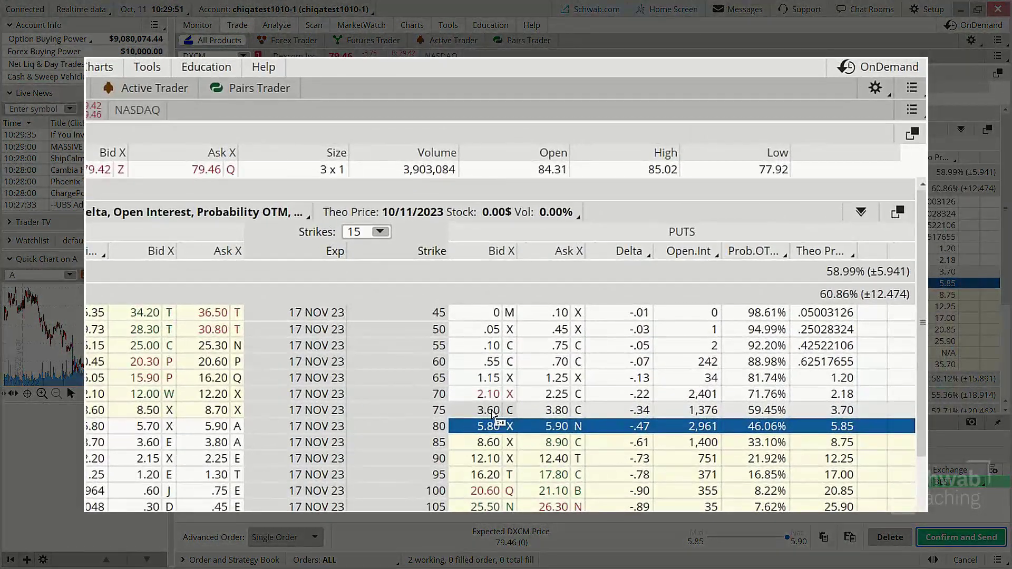
pyautogui.click(492, 412)
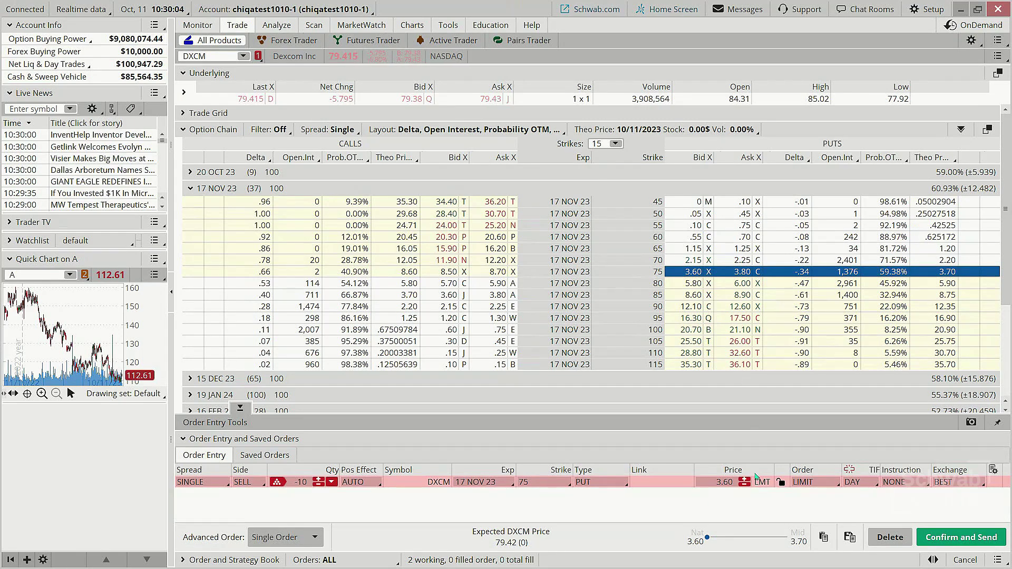
pyautogui.click(743, 273)
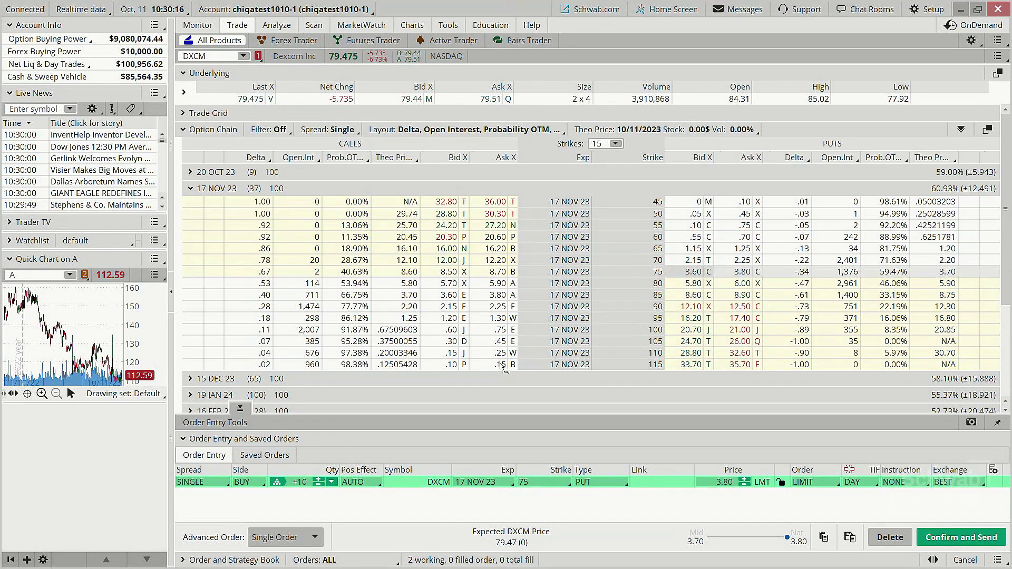
# Switch the DXCM put order's side to SELL and back to BUY.
pyautogui.click(251, 484)
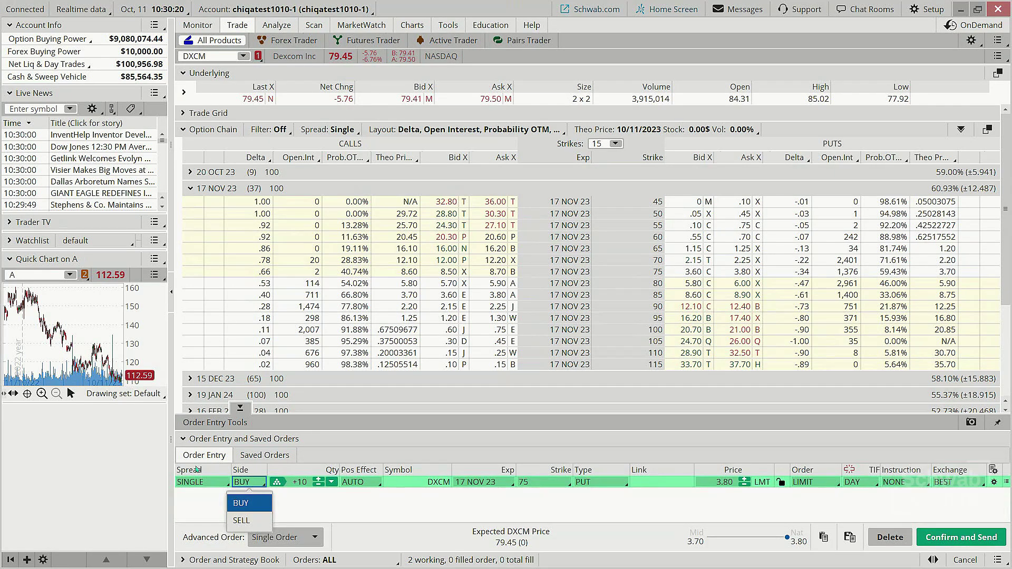
pyautogui.click(253, 504)
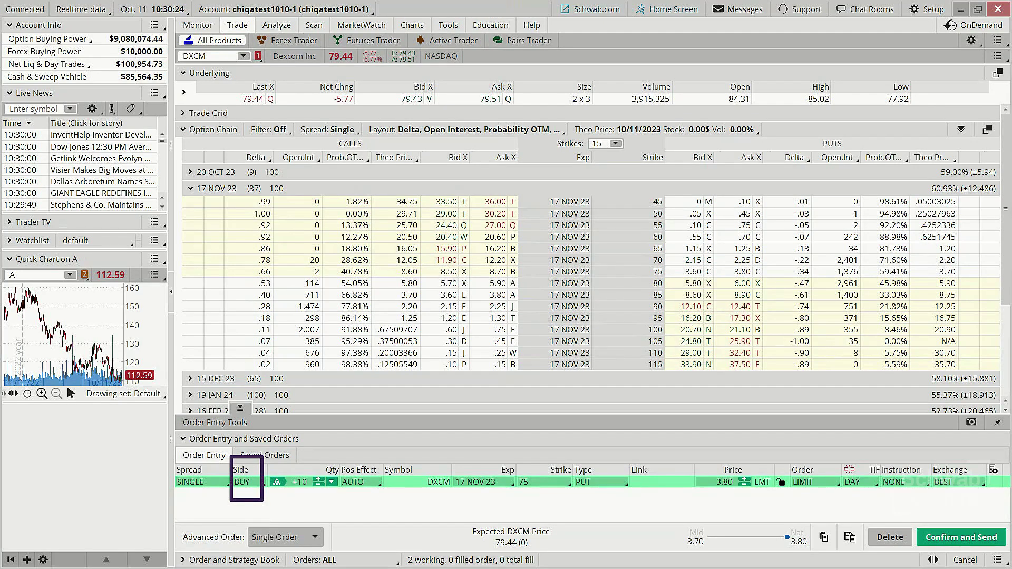
pyautogui.click(252, 480)
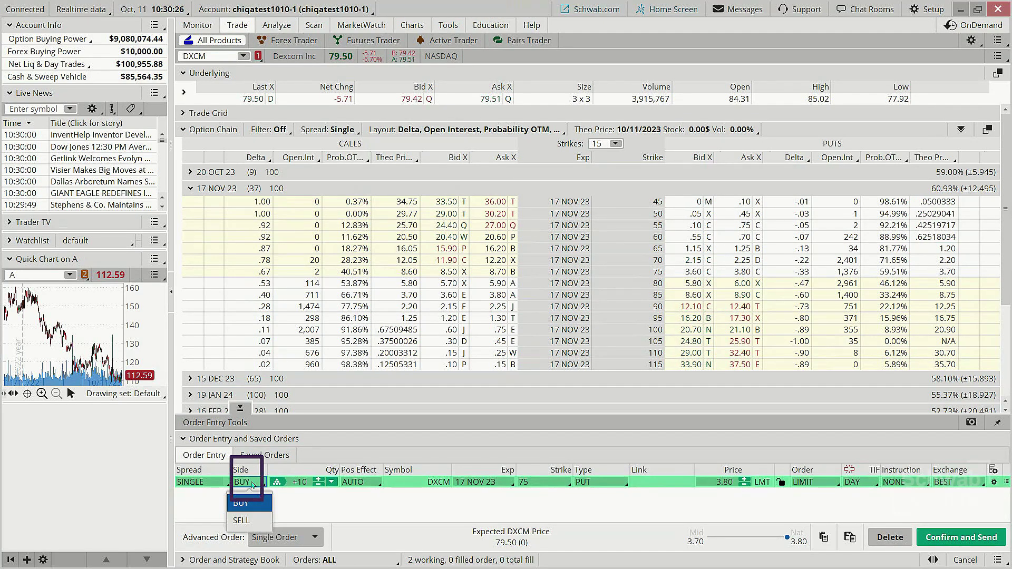
pyautogui.click(246, 523)
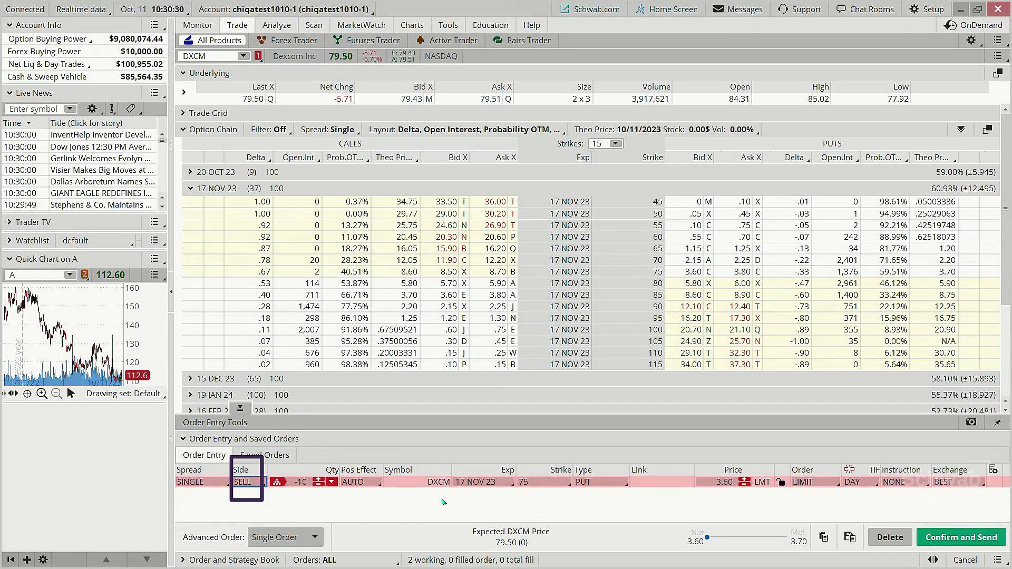
pyautogui.click(247, 482)
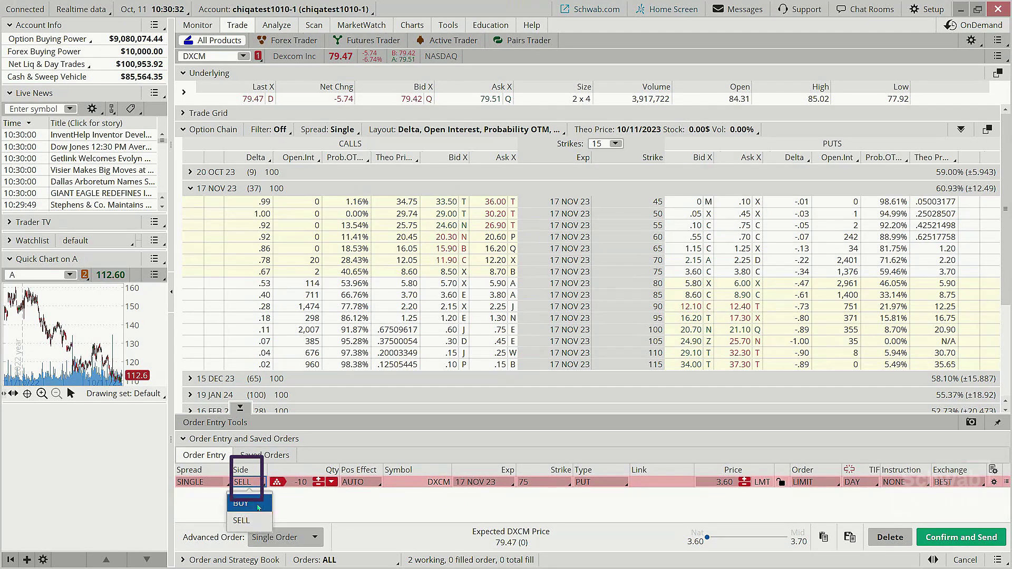
pyautogui.click(260, 505)
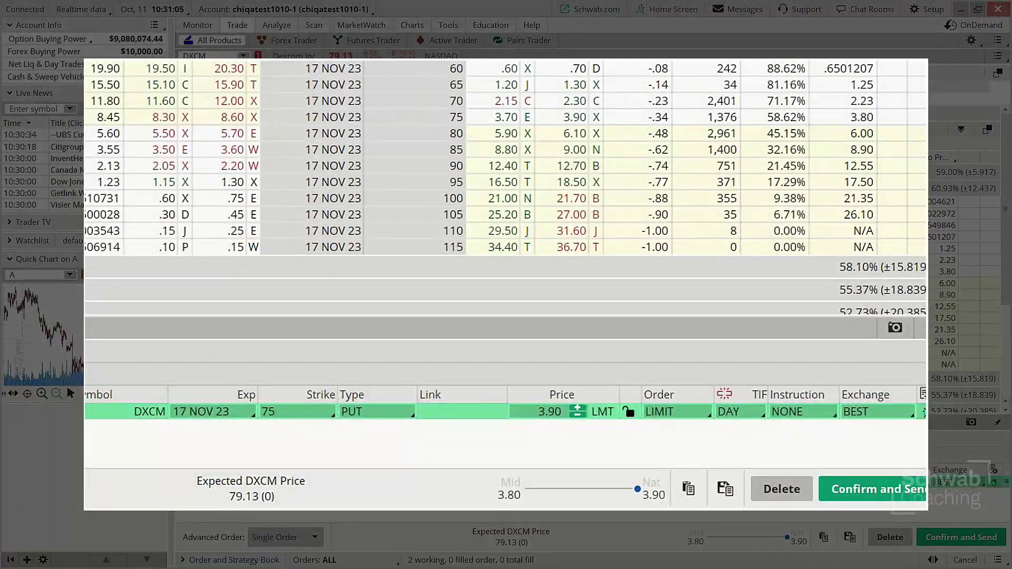
# Open the order rules for the DXCM put order, reposition the dialog, and set the price rule to MARKET.
pyautogui.click(994, 481)
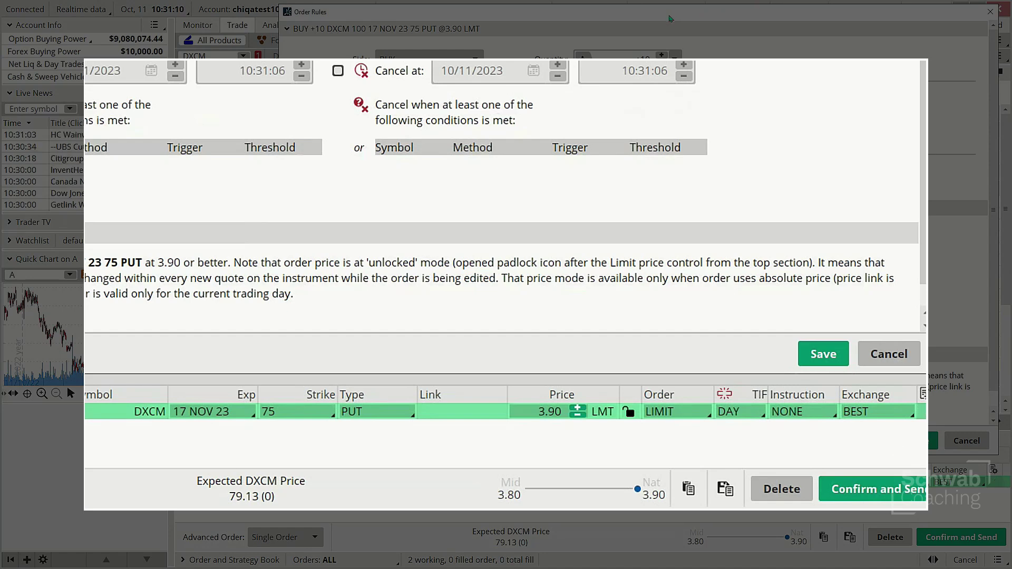
pyautogui.moveTo(670, 18); pyautogui.dragTo(643, 49)
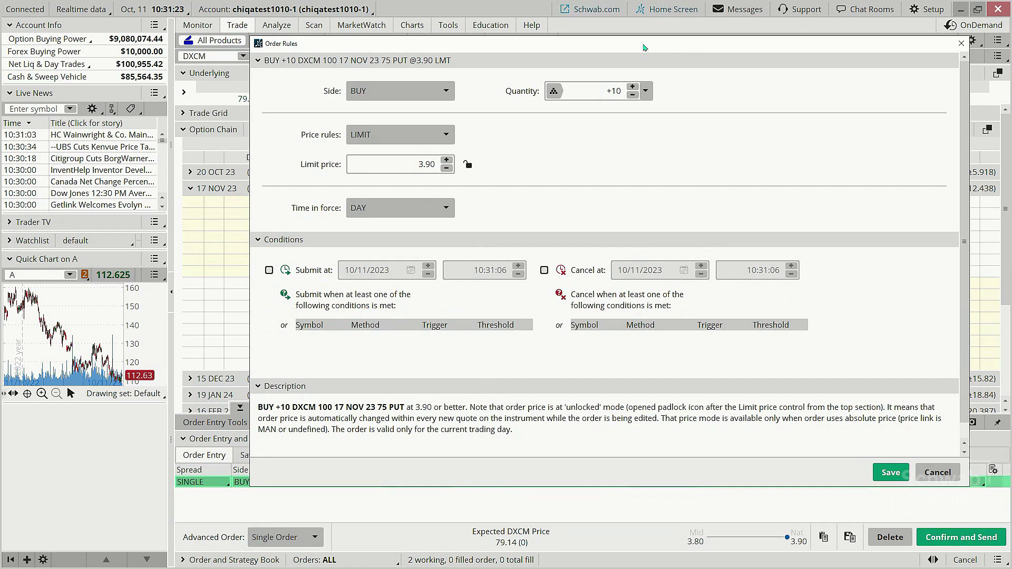
pyautogui.moveTo(645, 47); pyautogui.dragTo(636, 113)
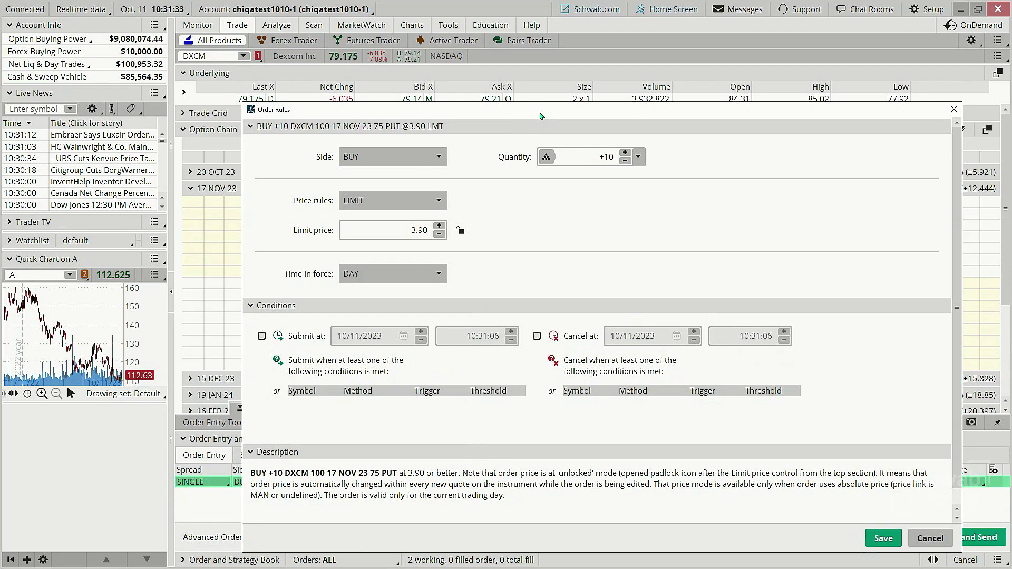
pyautogui.moveTo(540, 115); pyautogui.dragTo(542, 94)
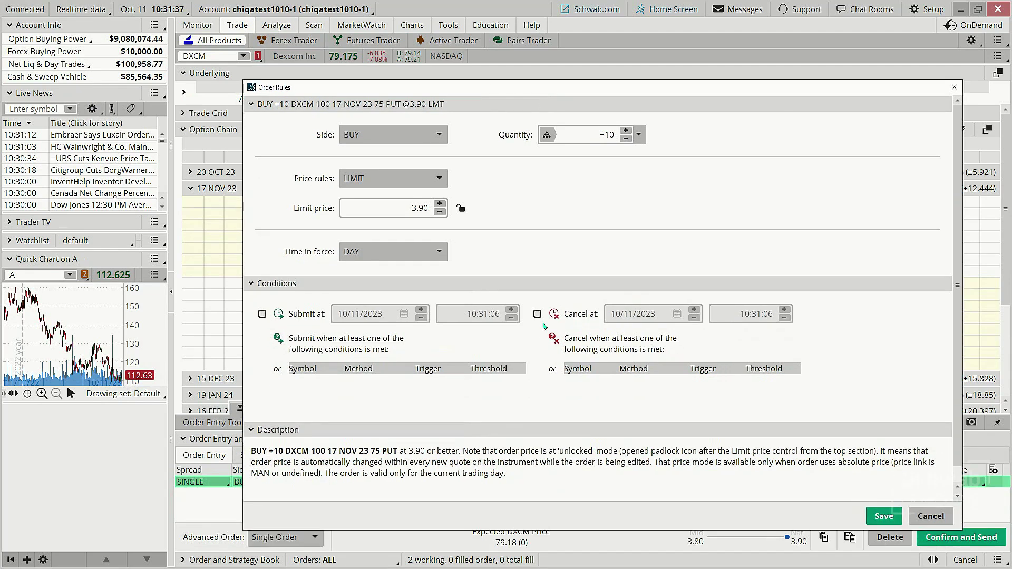
pyautogui.click(396, 179)
pyautogui.click(396, 207)
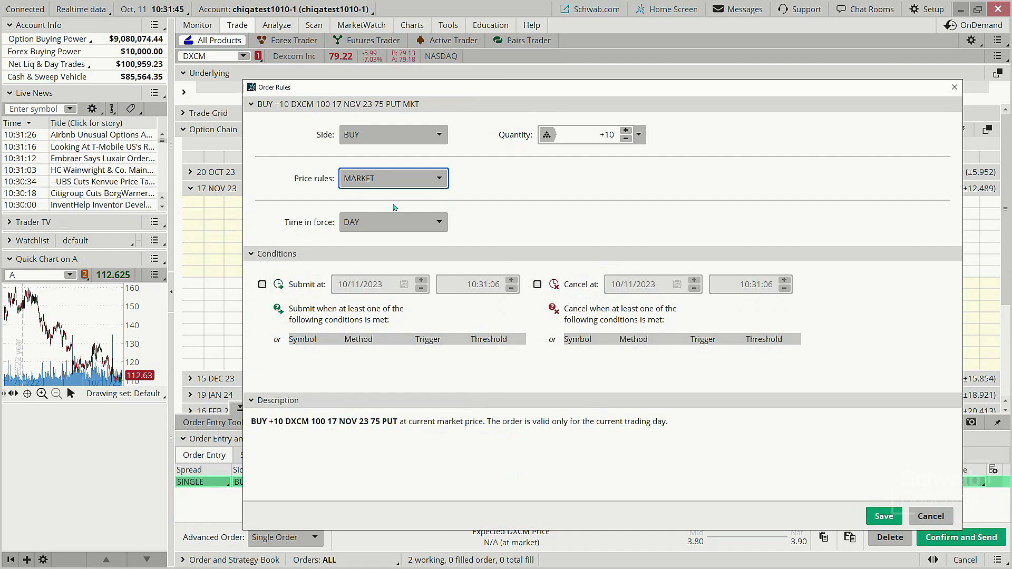
# Start a submit condition for the put order using DXCM as the symbol and MARK as the method.
pyautogui.click(316, 351)
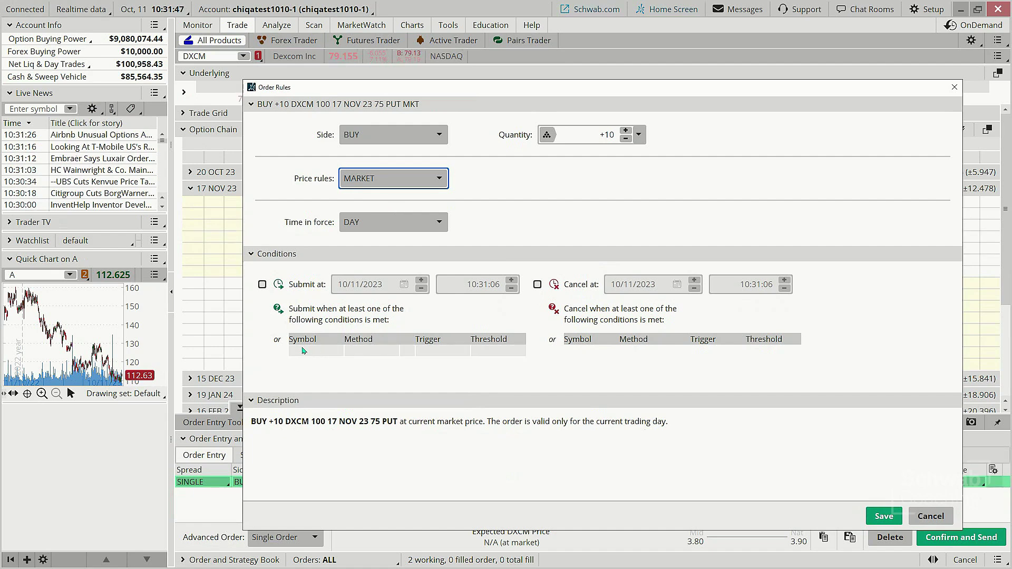
pyautogui.click(302, 351)
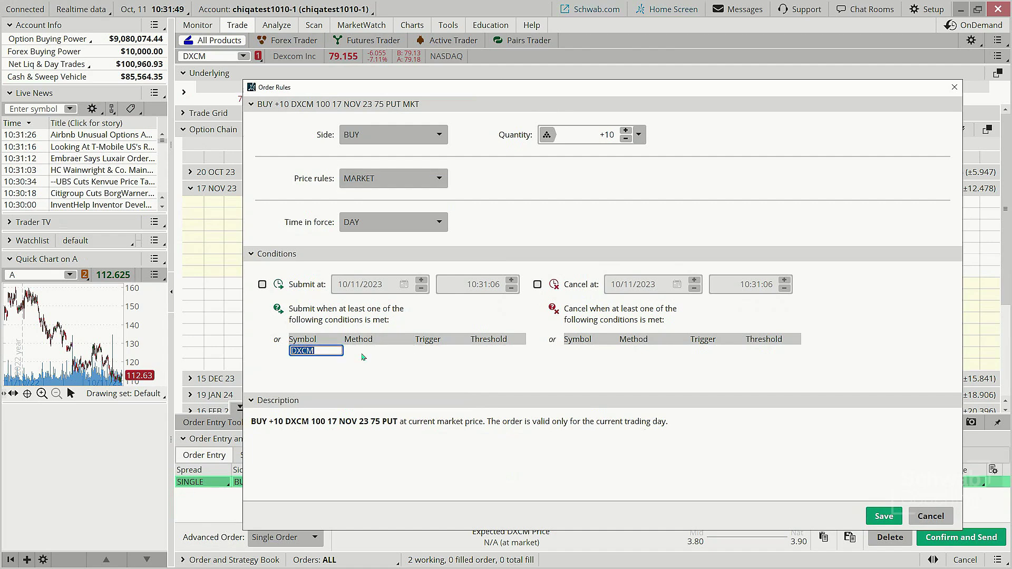
pyautogui.click(321, 350)
pyautogui.moveTo(321, 351); pyautogui.dragTo(280, 352)
pyautogui.click(325, 351)
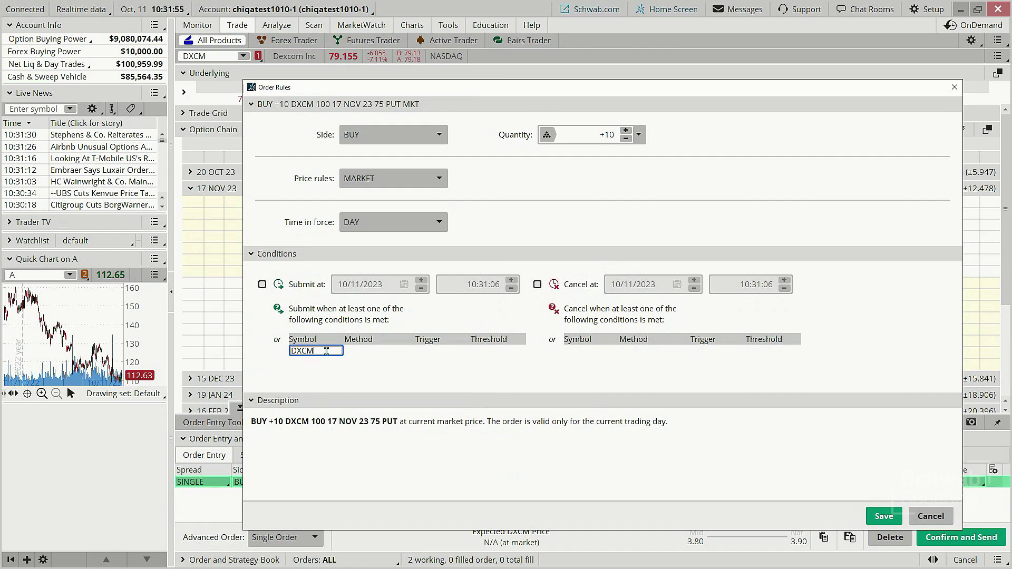
pyautogui.click(366, 352)
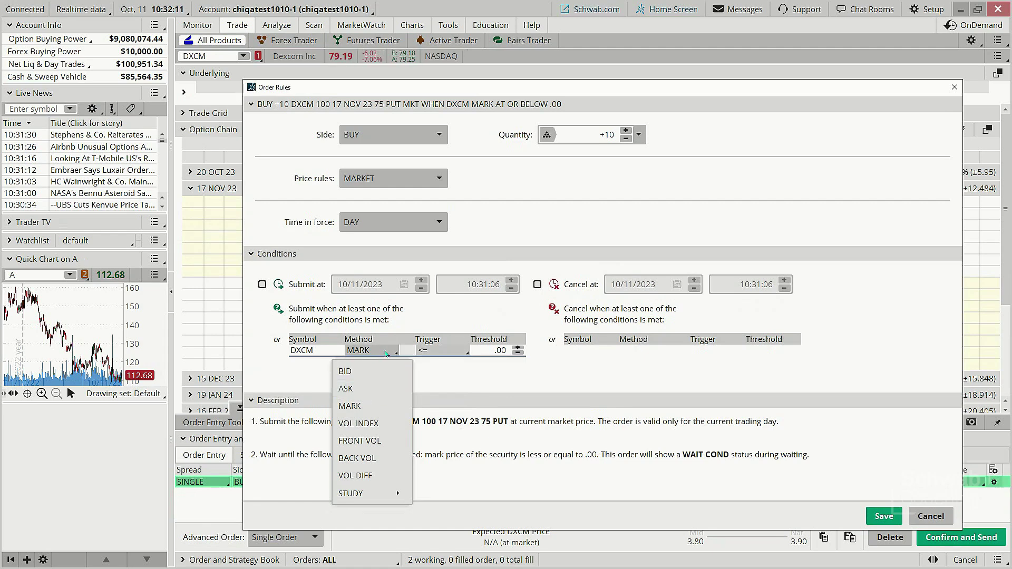
pyautogui.click(442, 362)
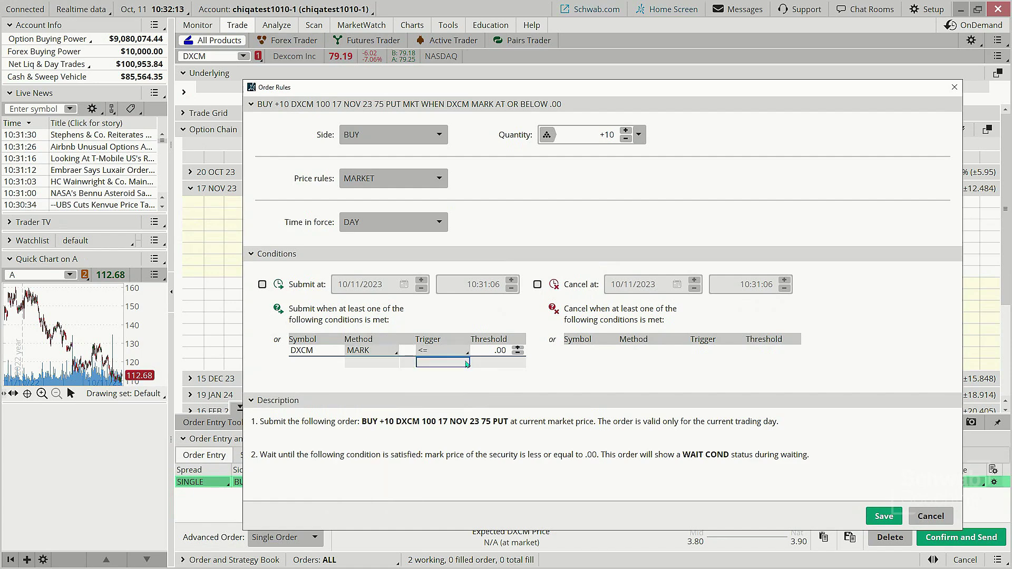
# Set the submit condition's threshold to 79.10 and keep its trigger at <=.
pyautogui.click(490, 351)
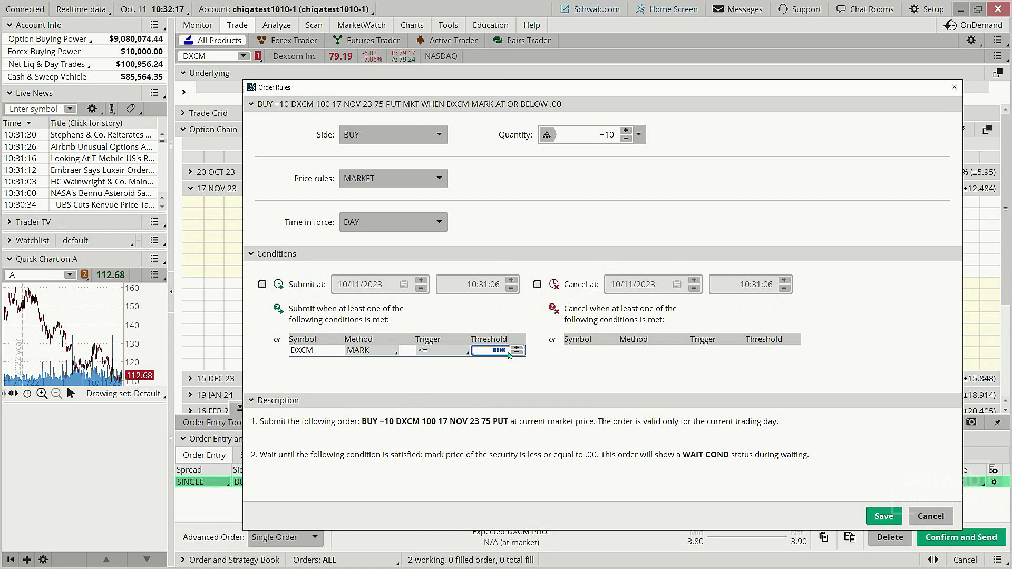
pyautogui.write('79.10')
pyautogui.press('Return')
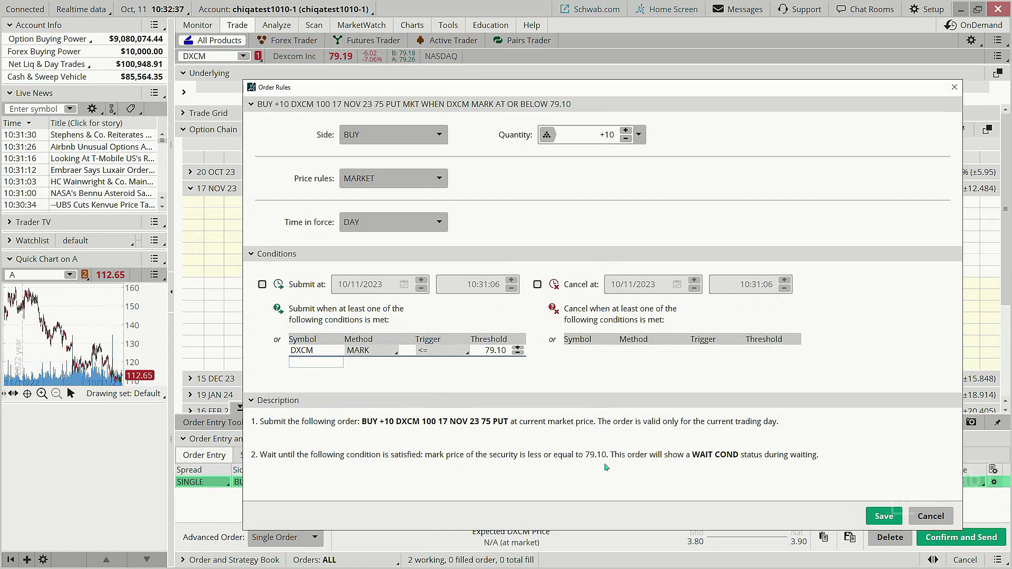
pyautogui.click(443, 351)
pyautogui.click(451, 350)
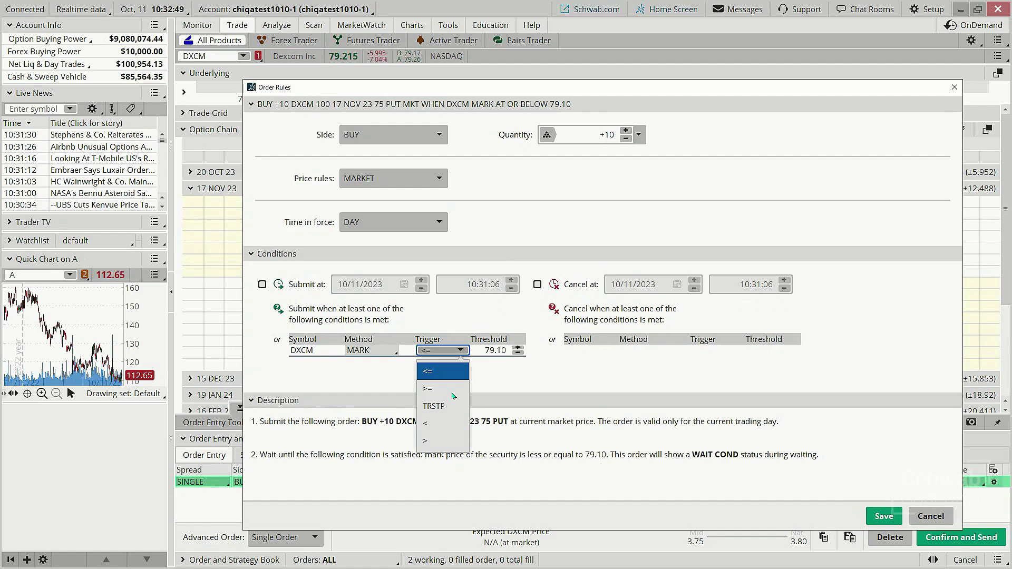
pyautogui.click(505, 385)
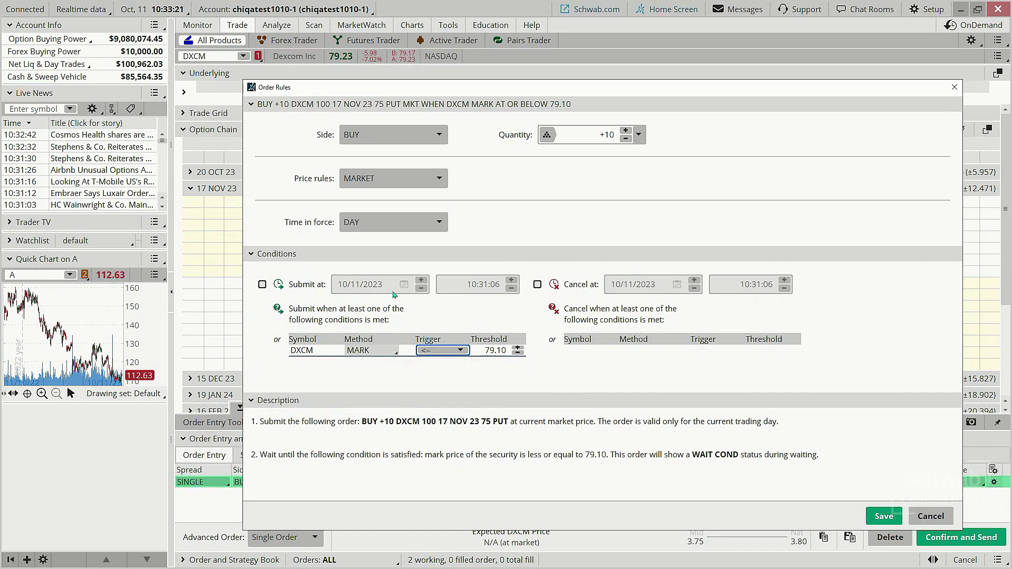
# Enable timed submission of the order on 10/11/2023 and set the submit time to 13:30:06.
pyautogui.click(262, 285)
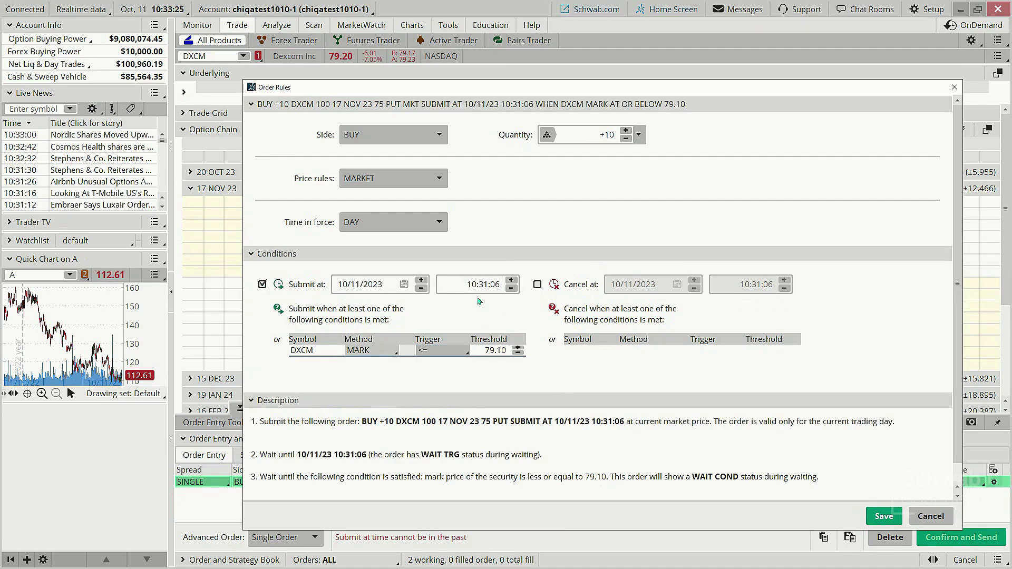
pyautogui.moveTo(466, 285); pyautogui.dragTo(506, 291)
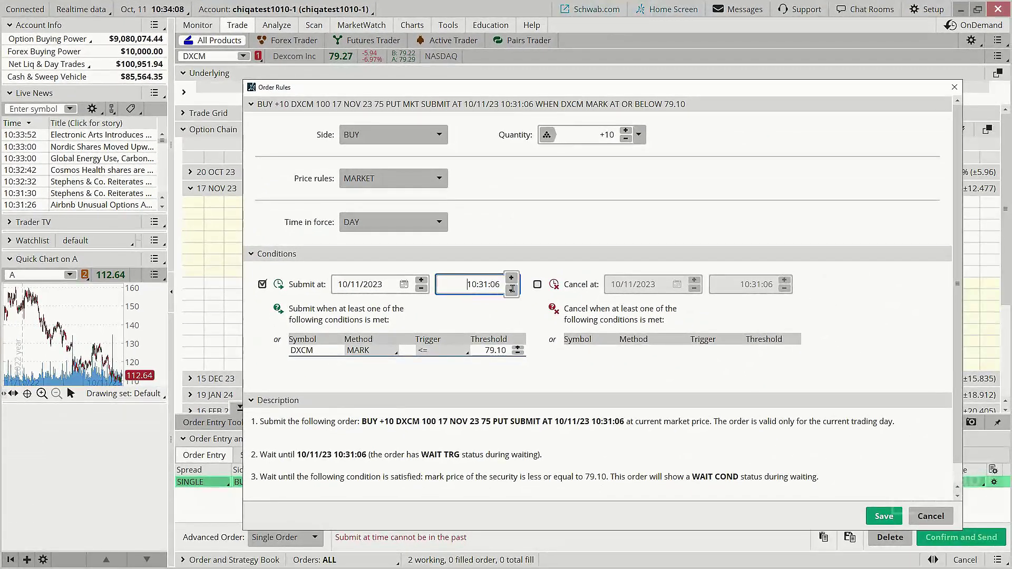
pyautogui.click(512, 289)
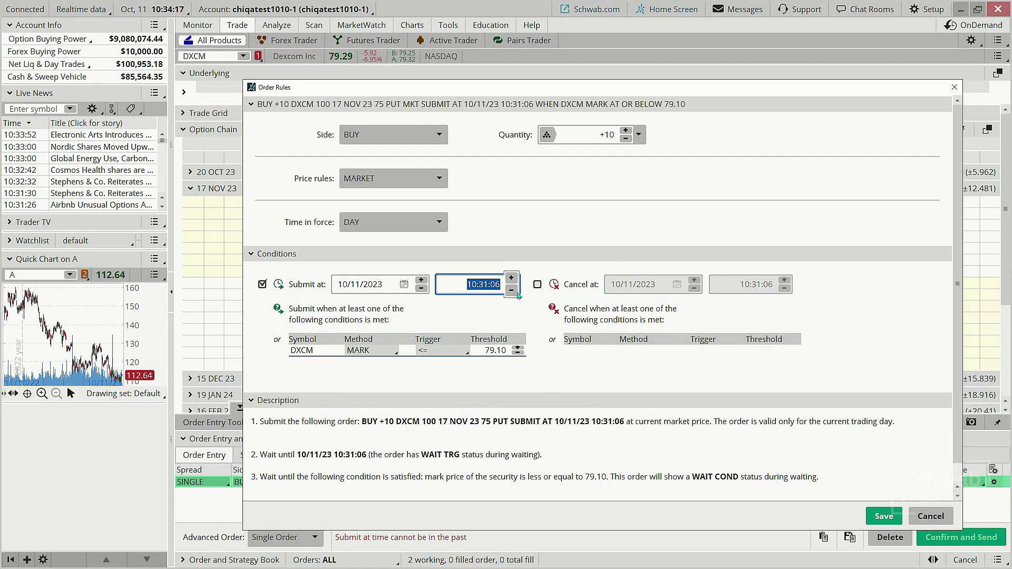
pyautogui.click(469, 285)
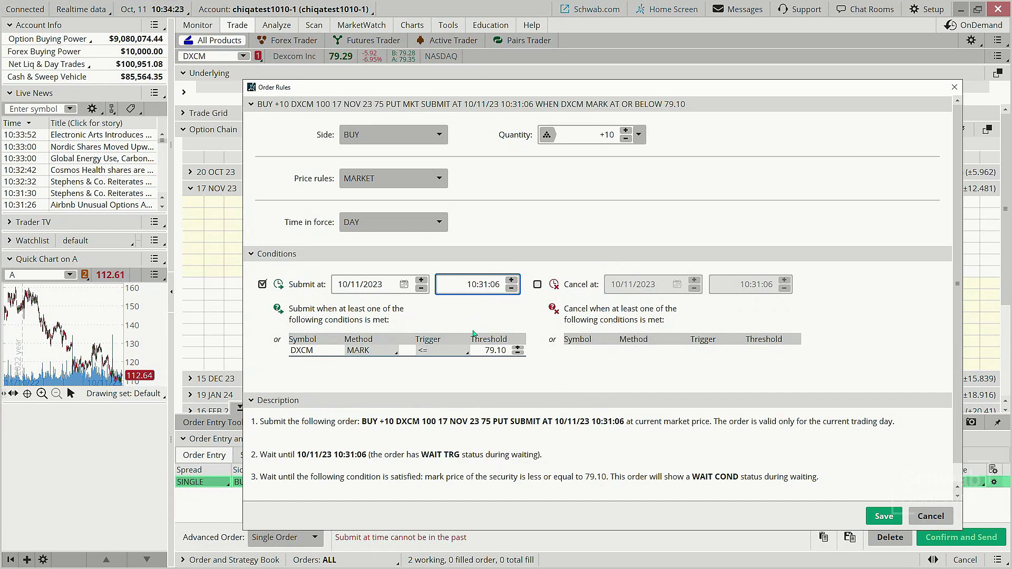
pyautogui.write('3')
pyautogui.press('Right')
pyautogui.press('Right')
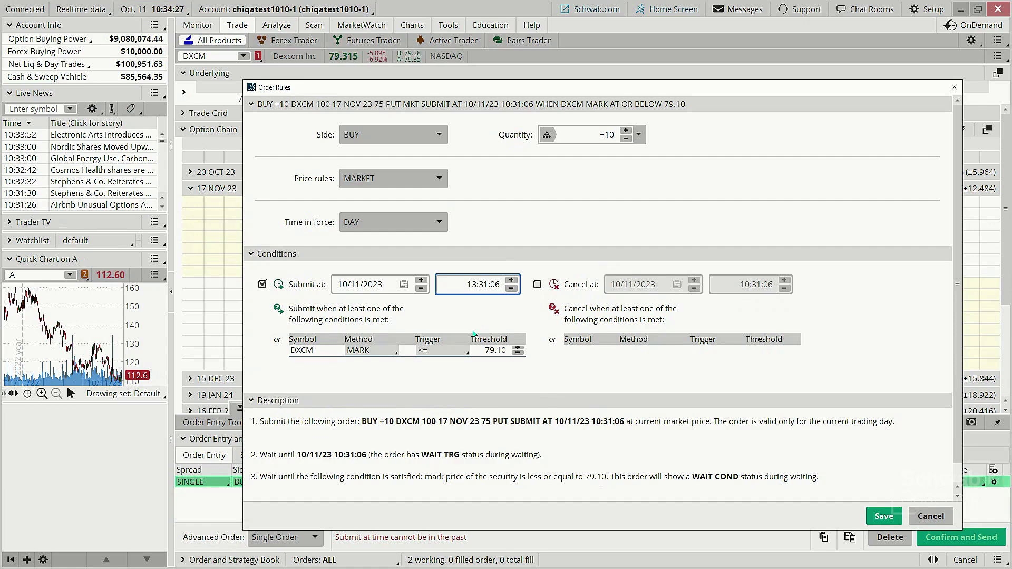
pyautogui.write('0')
pyautogui.press('Tab')
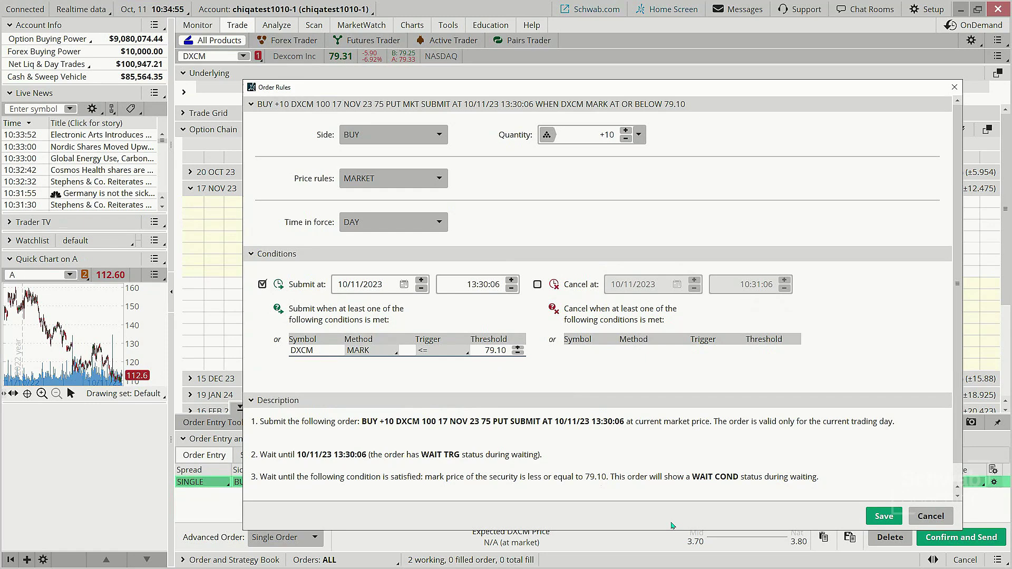
# Set the put order's time in force to GTC in the order rules.
pyautogui.click(405, 222)
pyautogui.click(414, 266)
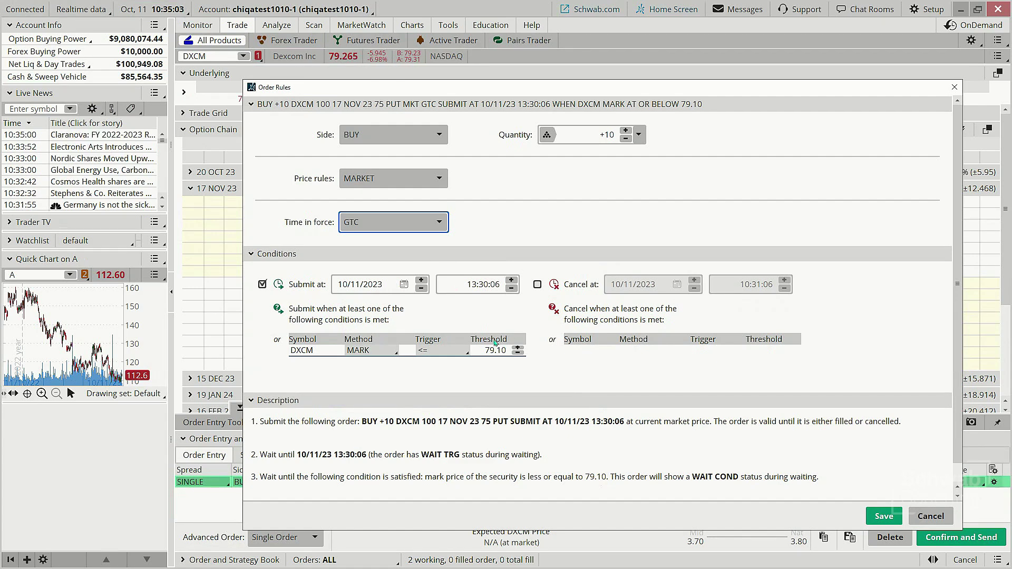
pyautogui.moveTo(480, 366)
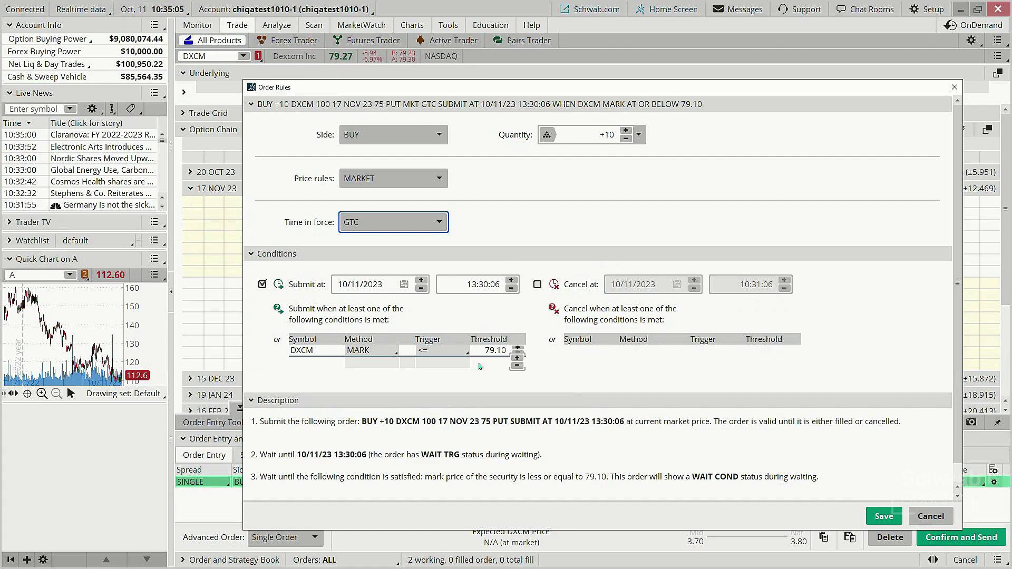
# Save the order rules, then confirm and send the conditional DXCM put order.
pyautogui.click(884, 517)
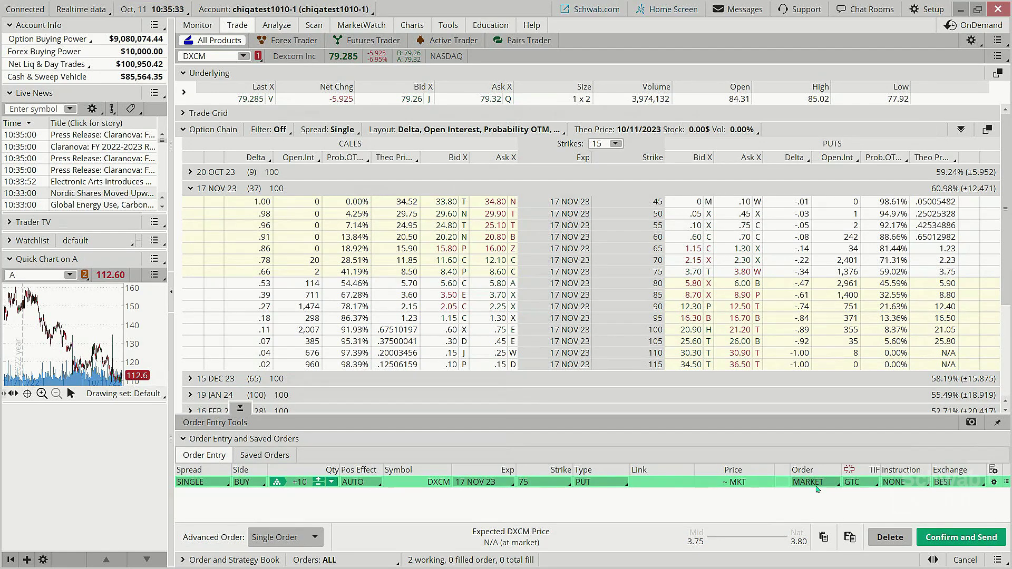
pyautogui.click(972, 539)
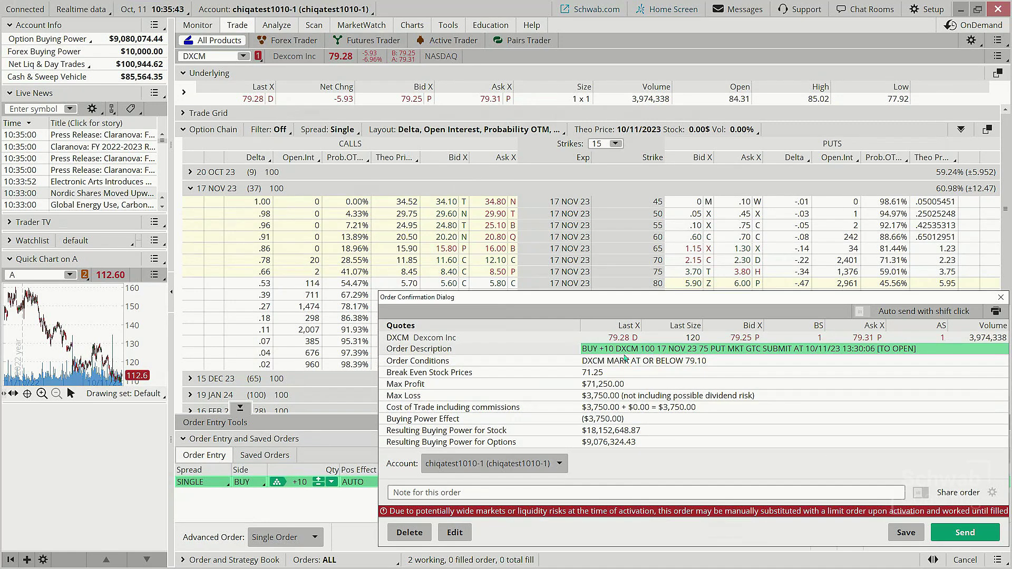
pyautogui.click(963, 536)
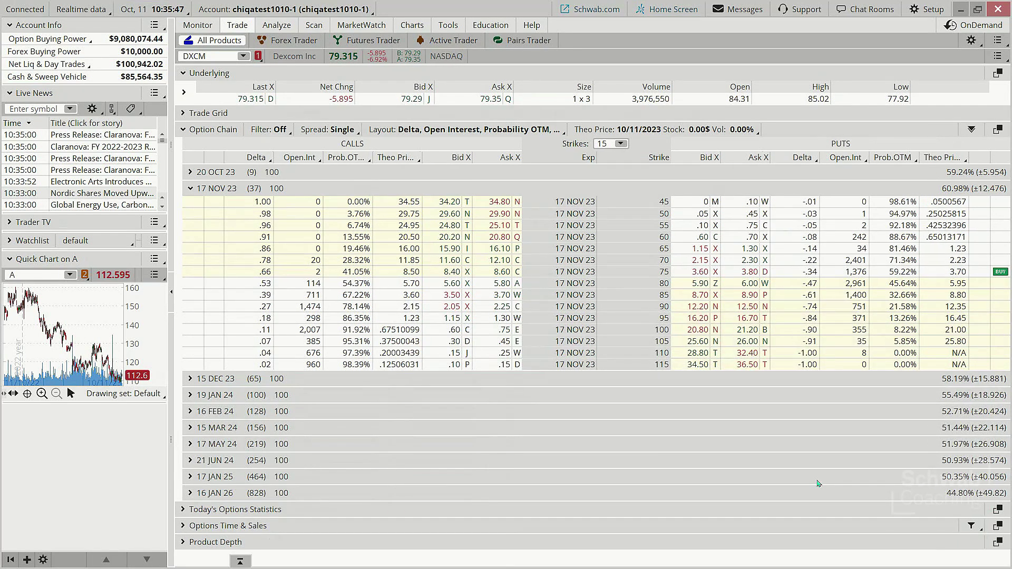
# Check the working orders on the Monitor page and return to the DXCM option chain.
pyautogui.click(211, 27)
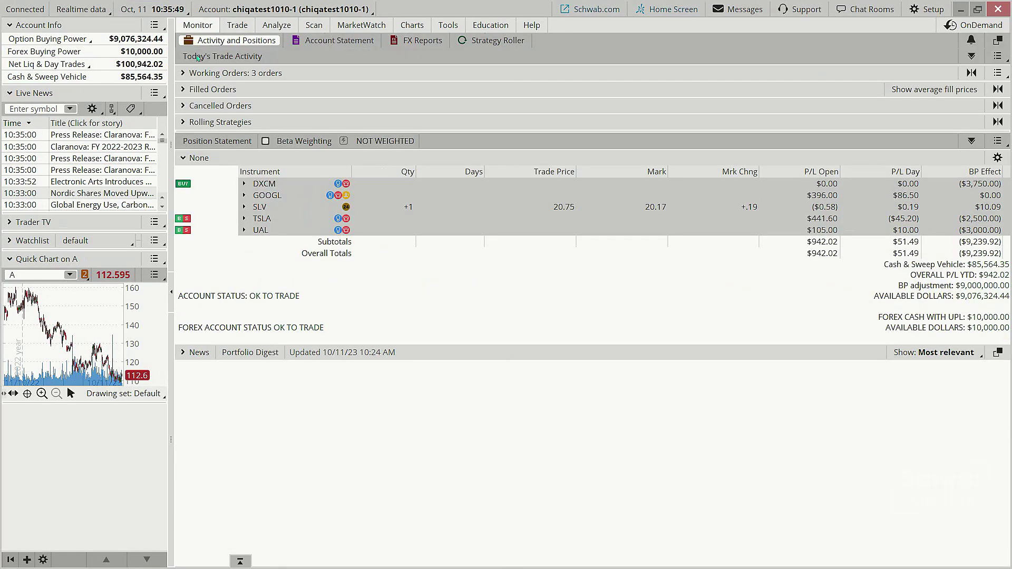
pyautogui.click(200, 75)
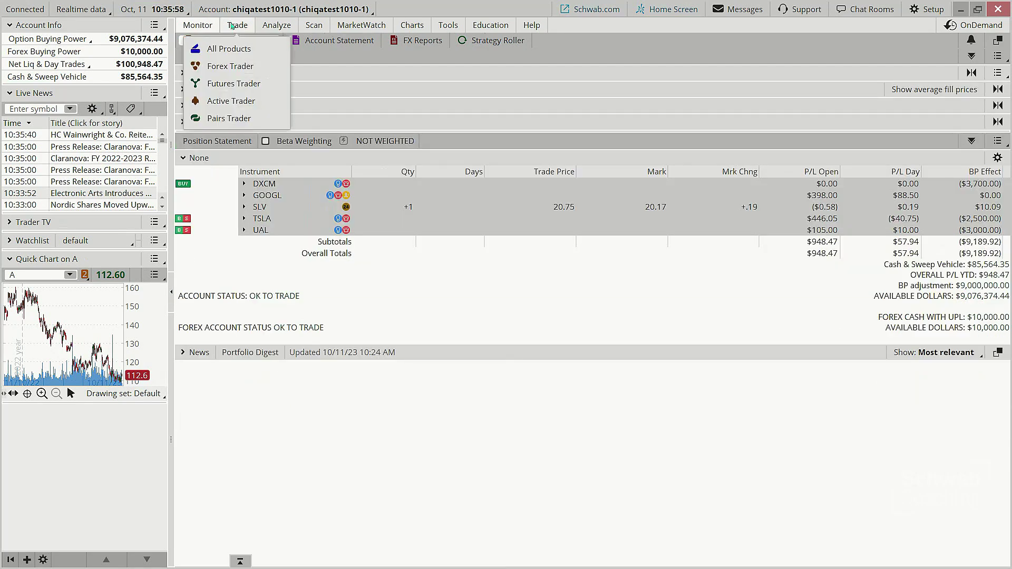
pyautogui.click(232, 25)
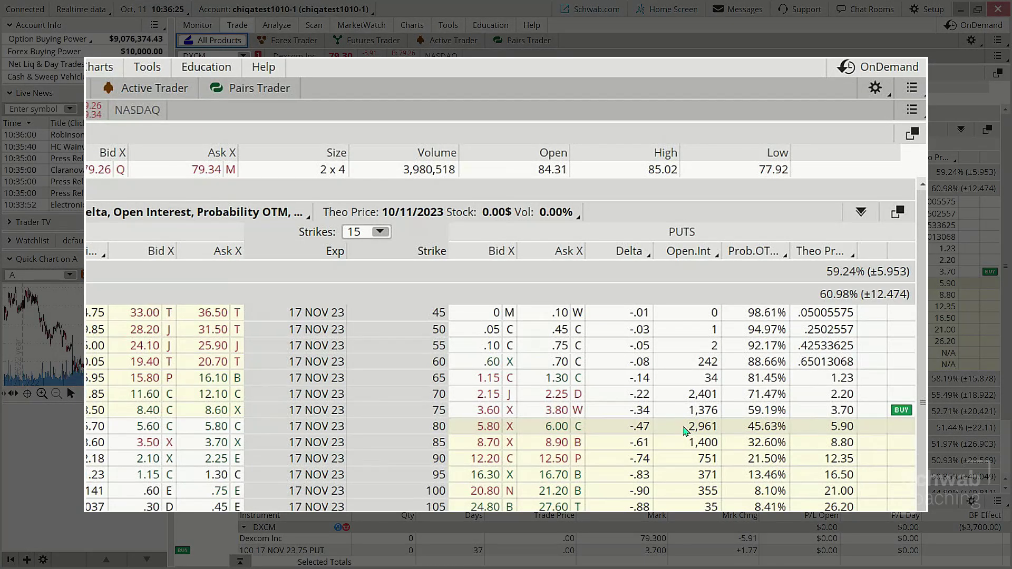
# Create a vertical spread buy order from the DXCM 17 NOV 23 80 put.
pyautogui.rightClick(683, 432)
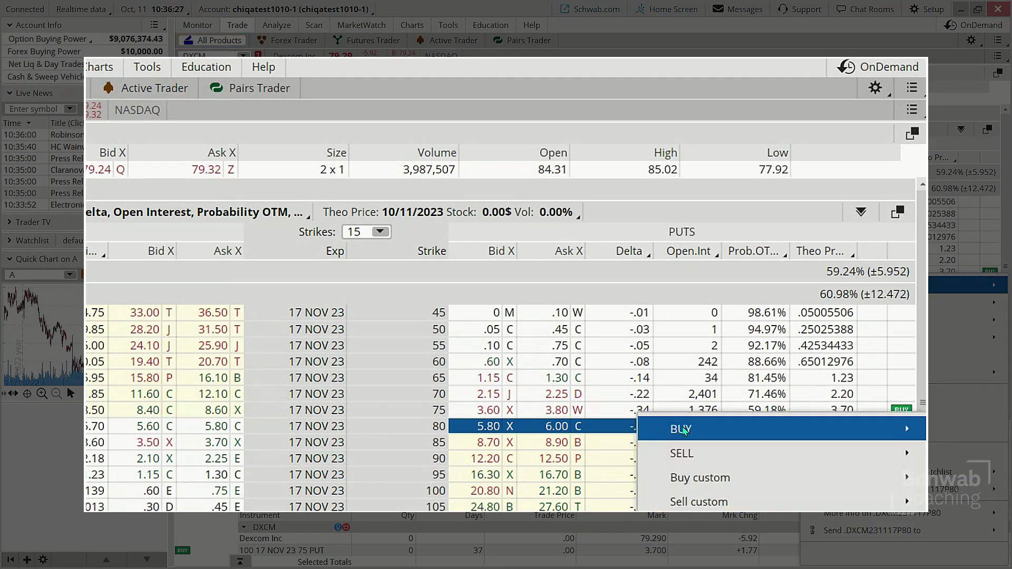
pyautogui.moveTo(684, 430)
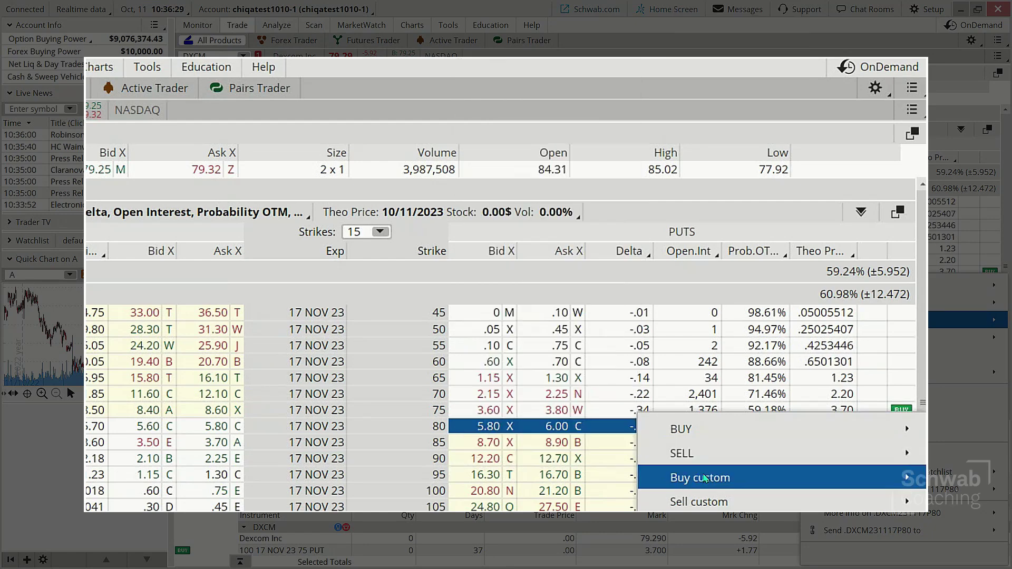
pyautogui.moveTo(704, 478)
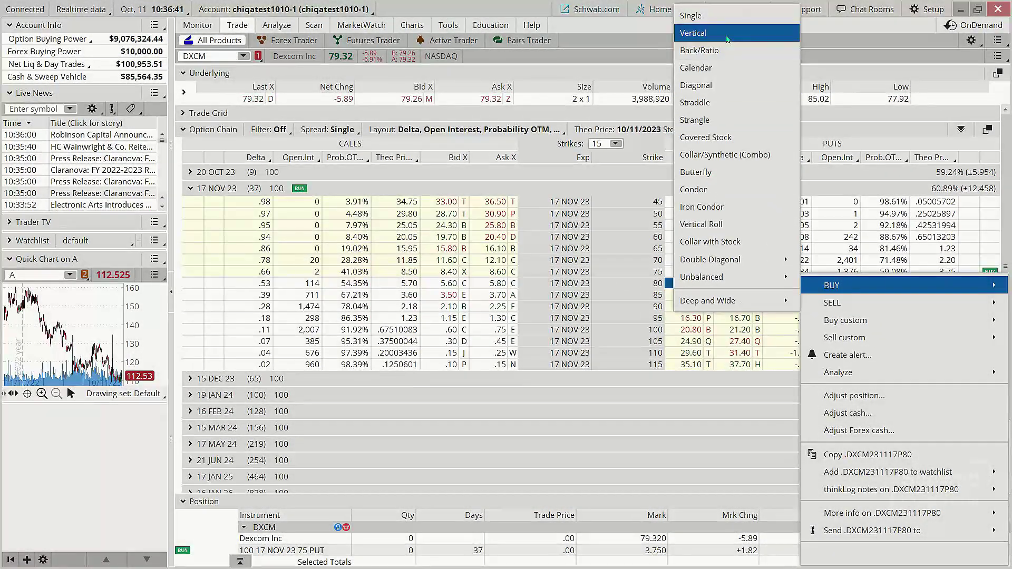
pyautogui.click(728, 39)
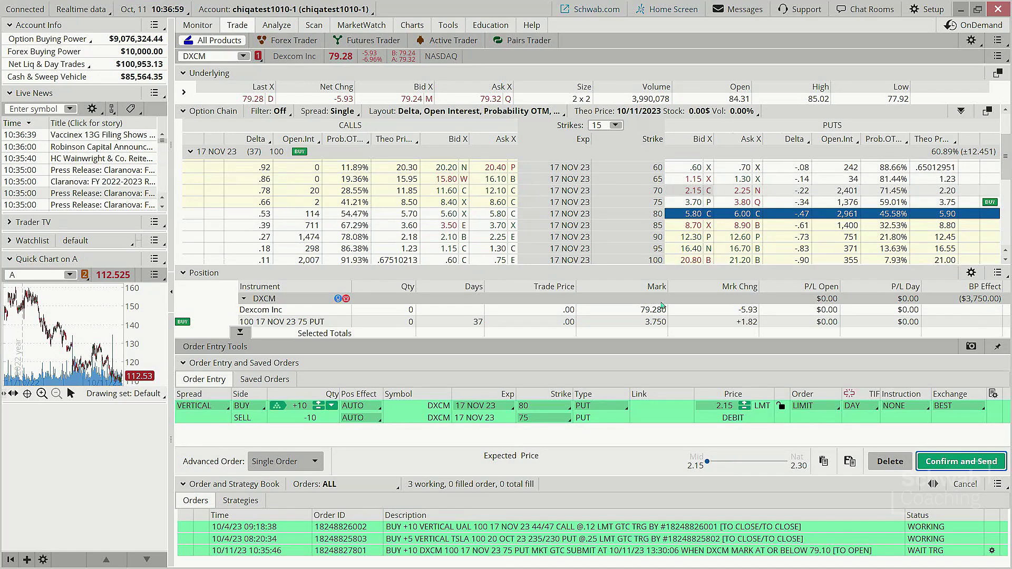
# Set the strike of the put vertical's SELL leg to 70.
pyautogui.click(559, 420)
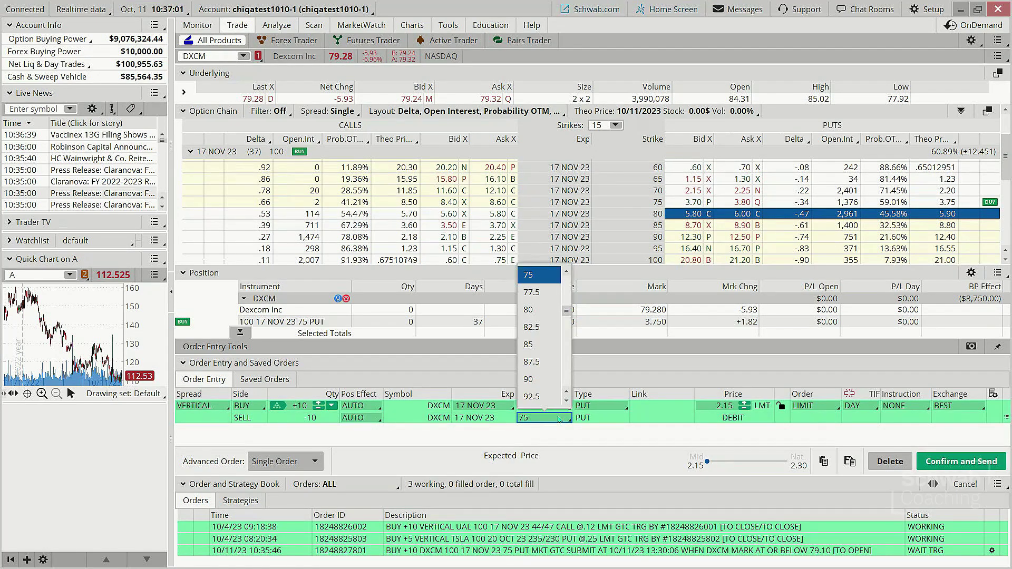
pyautogui.scroll(3, 559, 290)
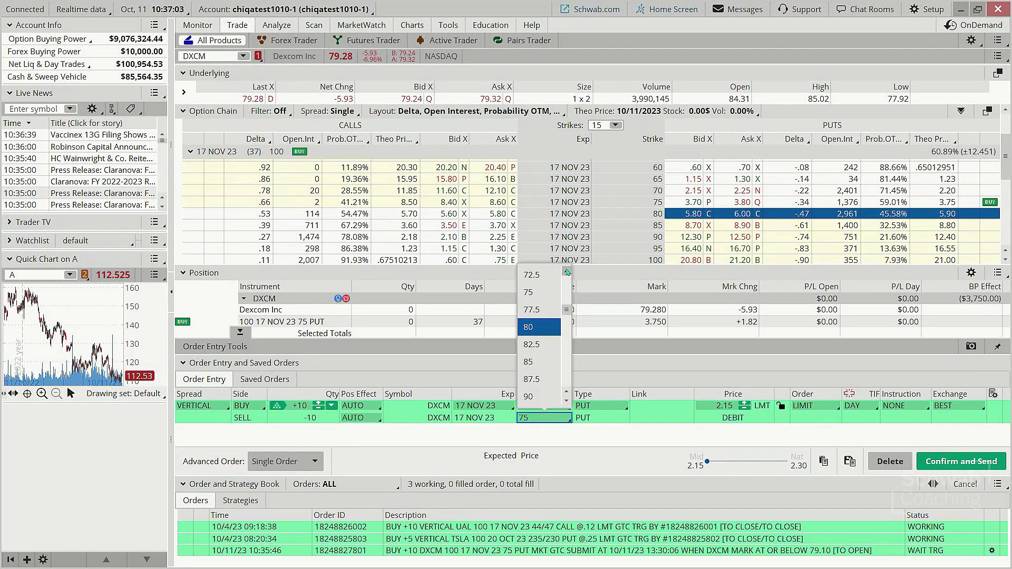
pyautogui.click(557, 292)
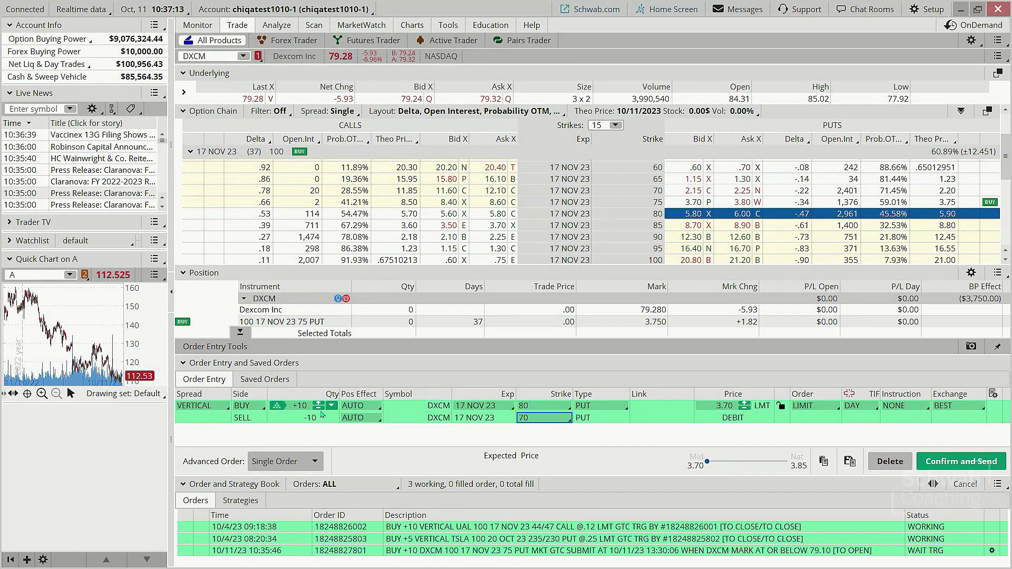
# Reduce the put vertical's quantity to 3 contracts.
pyautogui.click(318, 410)
pyautogui.click(319, 410)
pyautogui.click(319, 410)
pyautogui.click(319, 411)
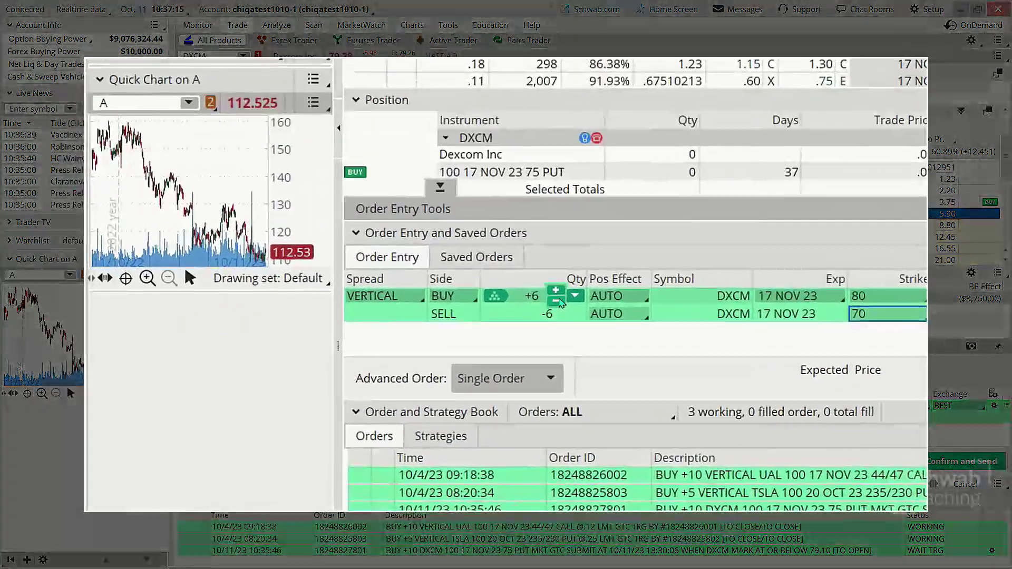
pyautogui.click(560, 301)
pyautogui.click(560, 300)
pyautogui.click(560, 301)
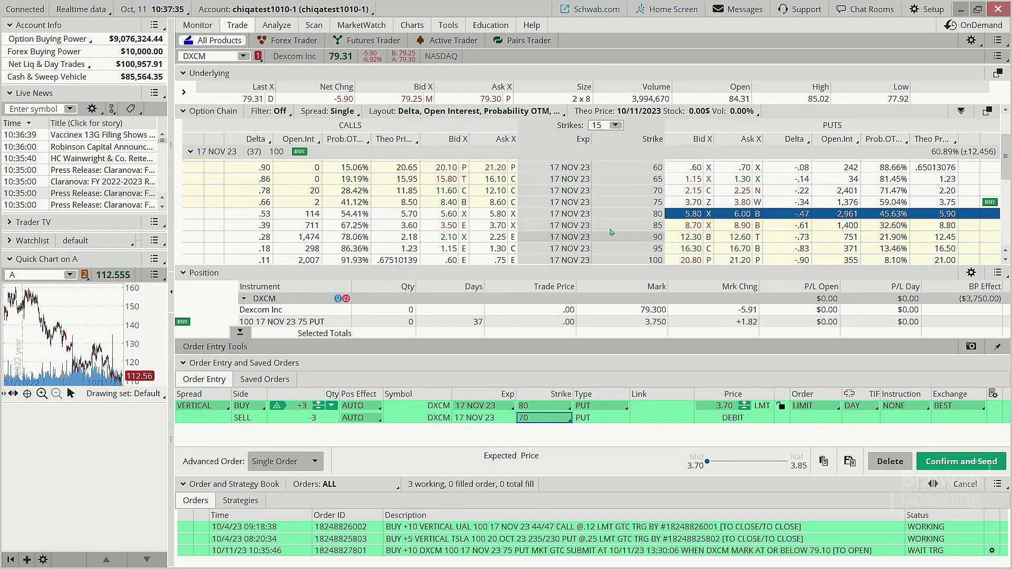
# Create a vertical spread buy order from the DXCM 17 NOV 23 85 call.
pyautogui.rightClick(495, 227)
pyautogui.moveTo(559, 242)
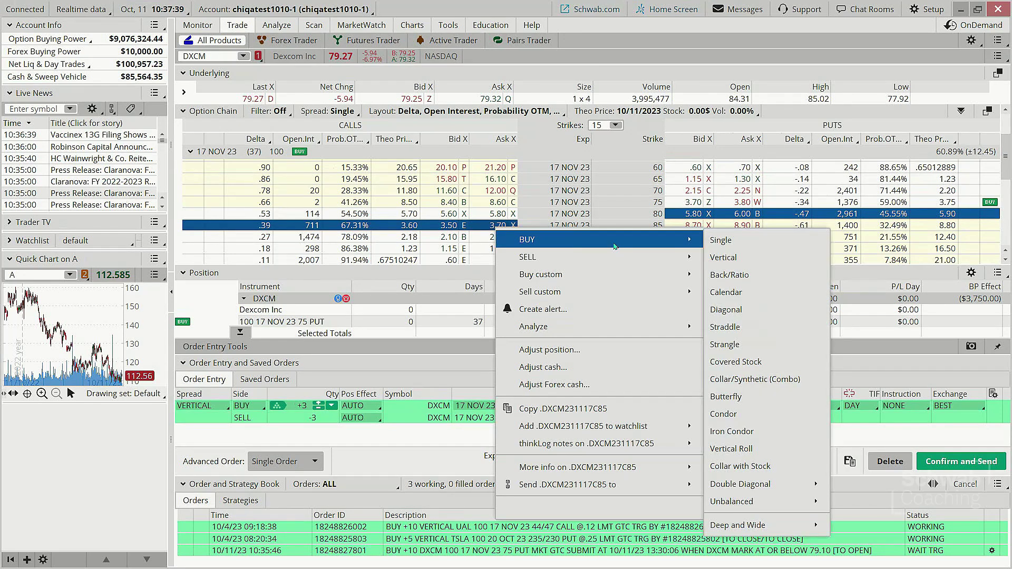
pyautogui.click(748, 259)
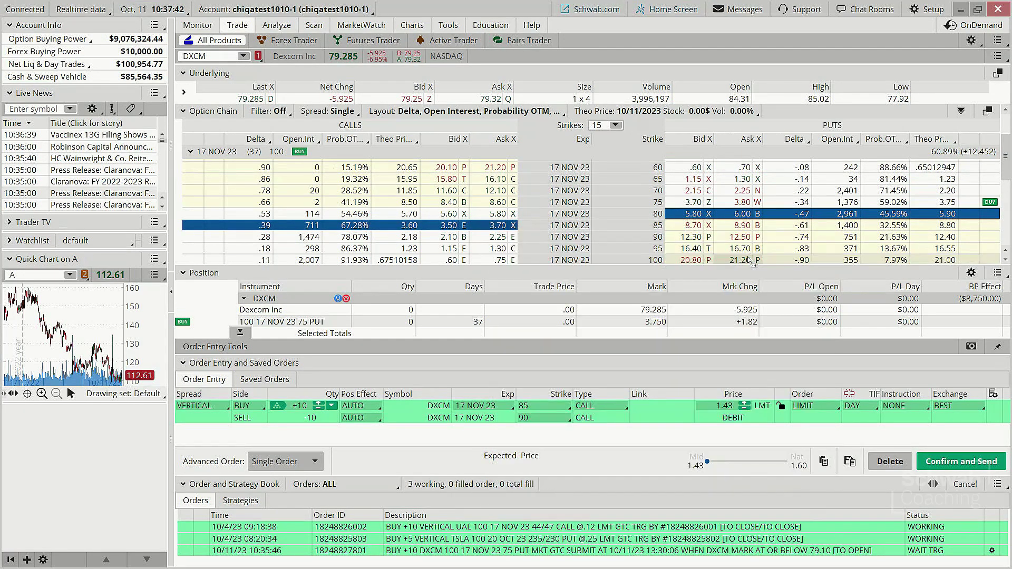
# Create a vertical spread sell order from the DXCM 17 NOV 23 85 call.
pyautogui.rightClick(500, 227)
pyautogui.moveTo(559, 244)
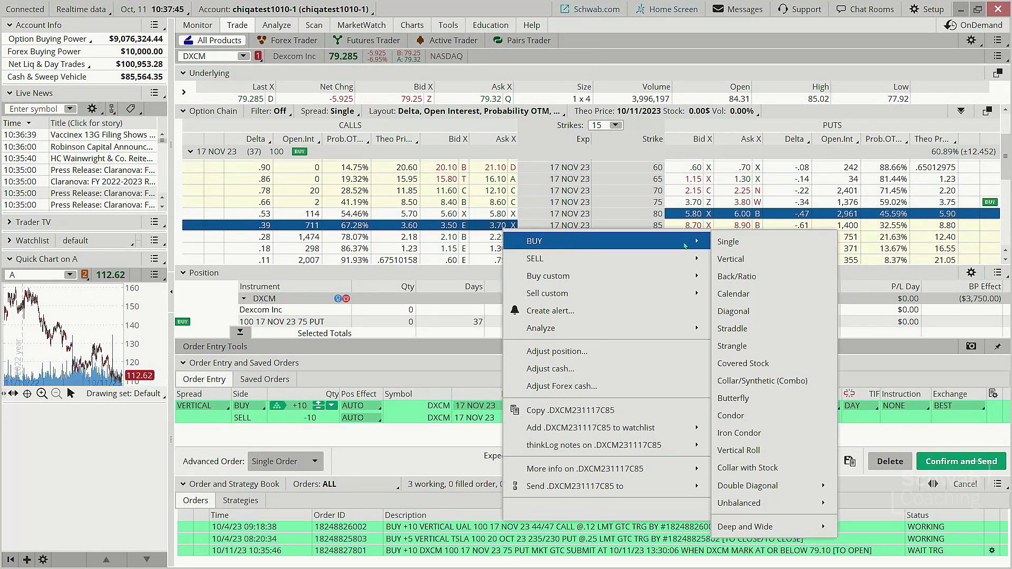
pyautogui.moveTo(671, 258)
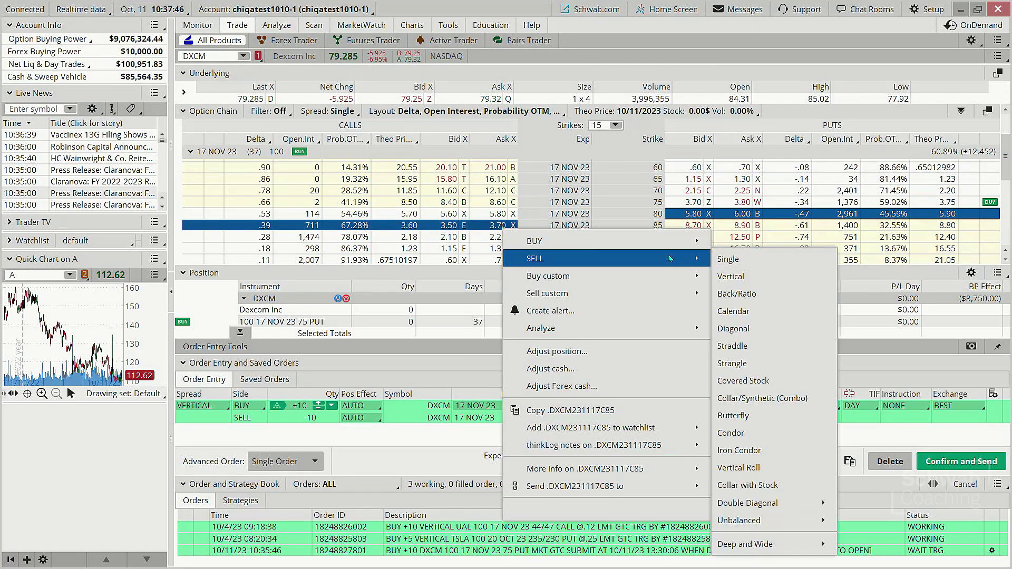
pyautogui.click(755, 276)
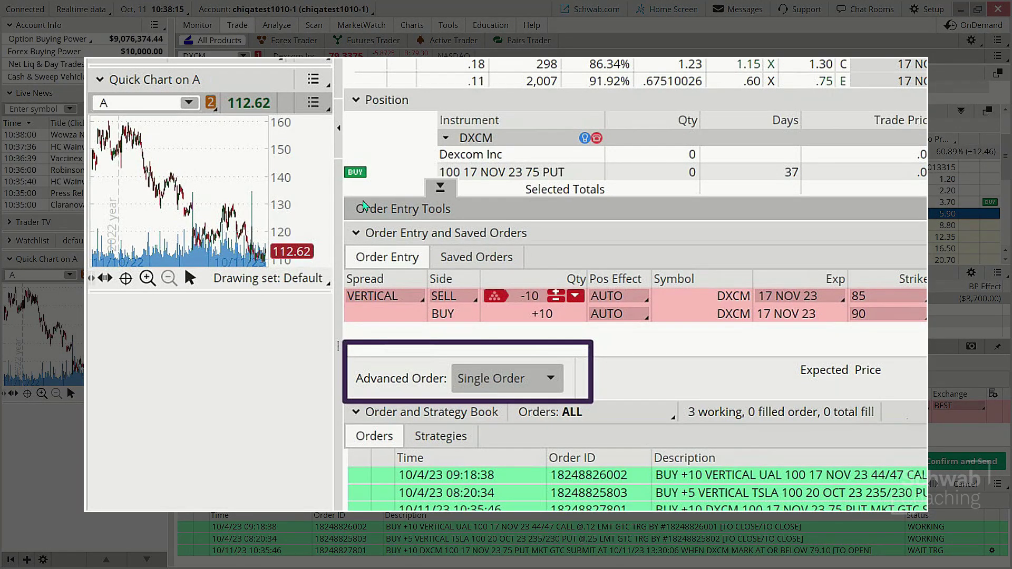
# Set the advanced order type of the call vertical to 1st trgs OCO.
pyautogui.click(549, 383)
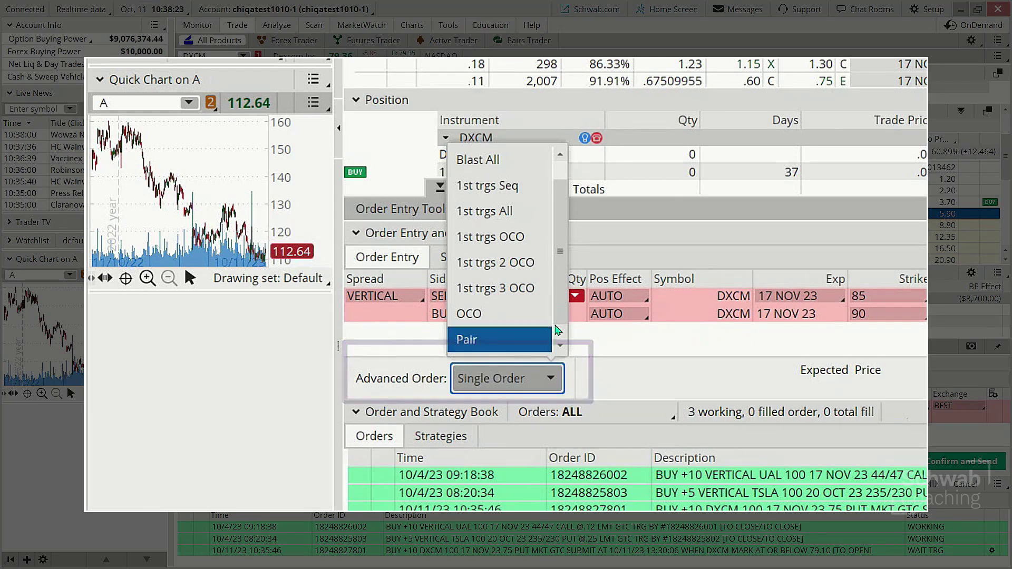
pyautogui.click(535, 193)
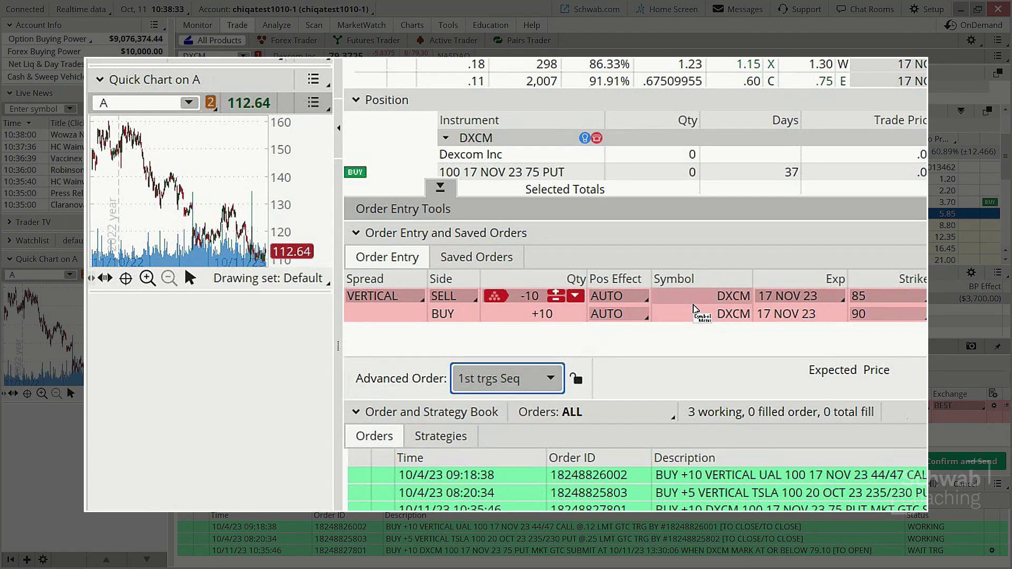
pyautogui.click(548, 379)
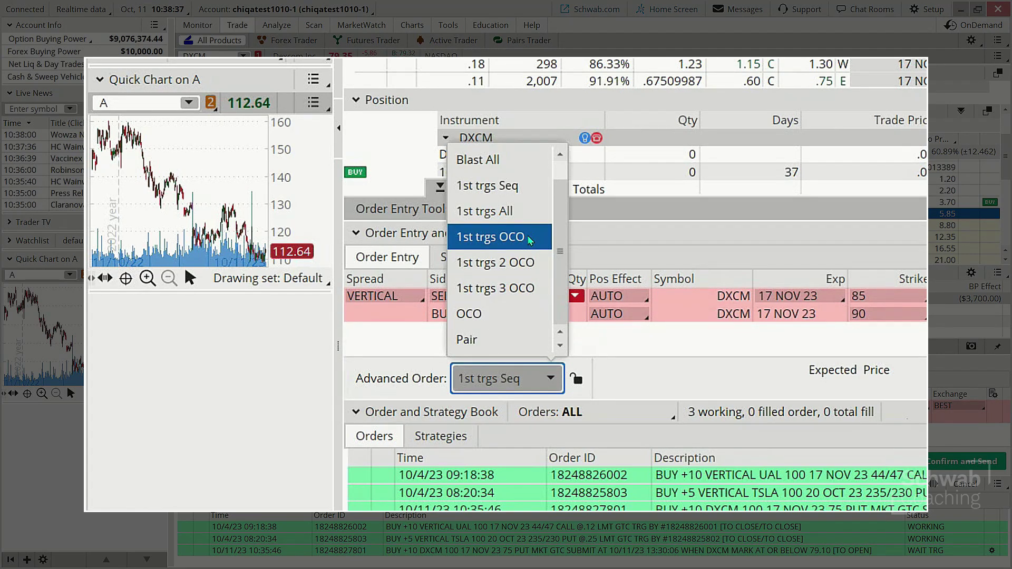
pyautogui.click(531, 240)
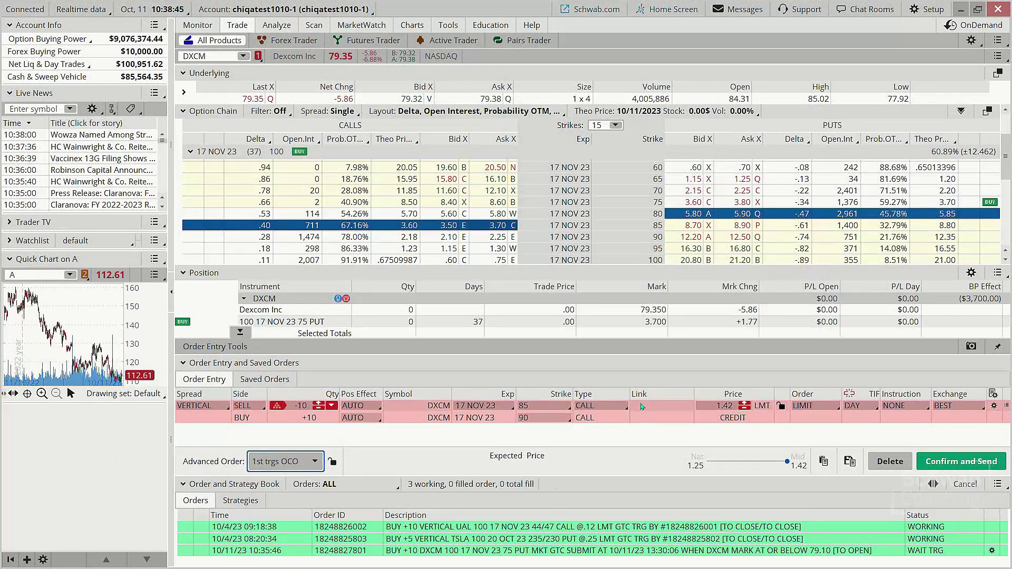
# Add two opposite buy orders based on the 85/90 call vertical sell order.
pyautogui.rightClick(642, 406)
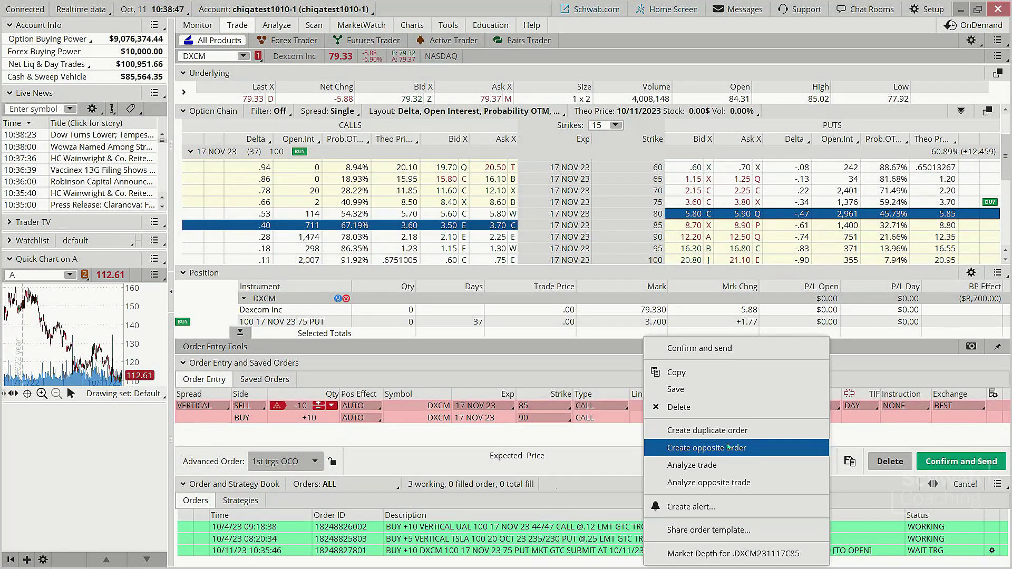
pyautogui.click(680, 448)
pyautogui.rightClick(668, 414)
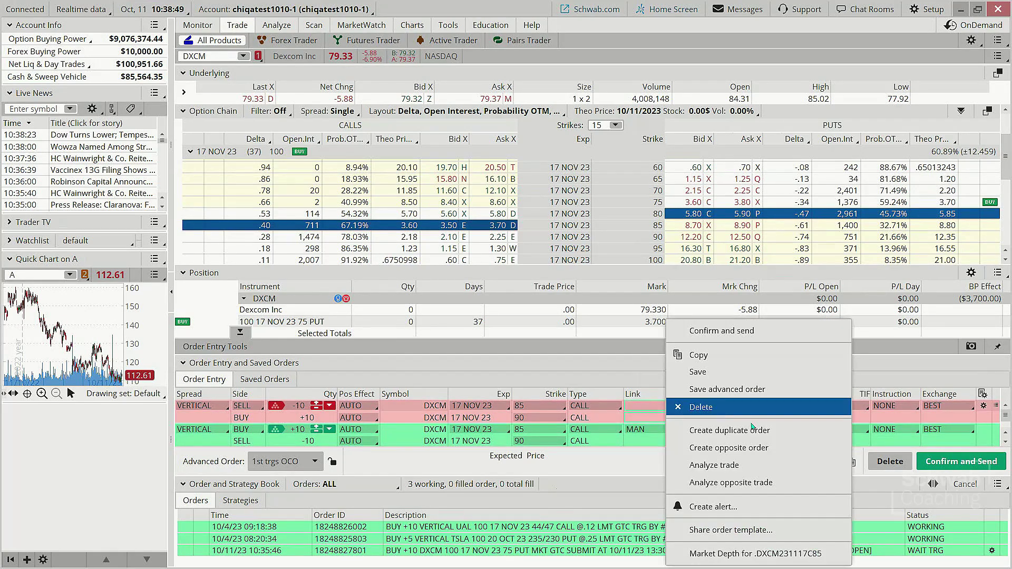
pyautogui.click(755, 448)
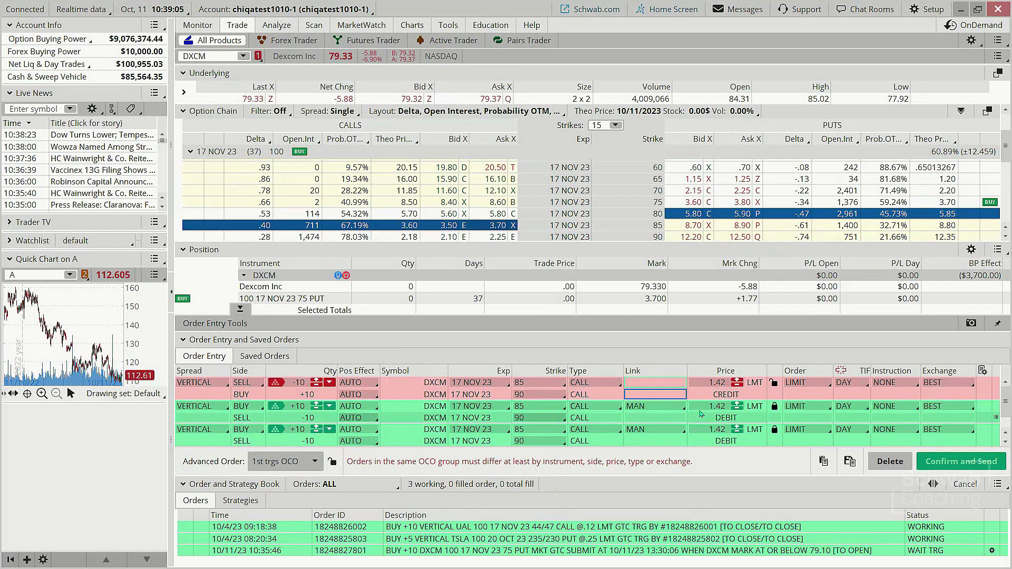
# Set the first opposite buy order's limit price to .35 and its time in force to GTC.
pyautogui.click(725, 407)
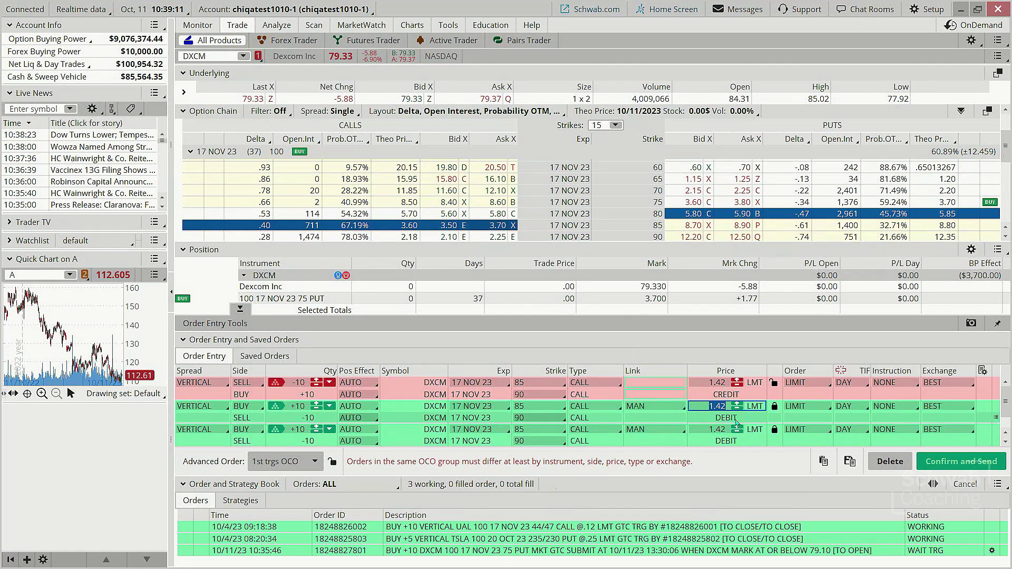
pyautogui.press('BackSpace')
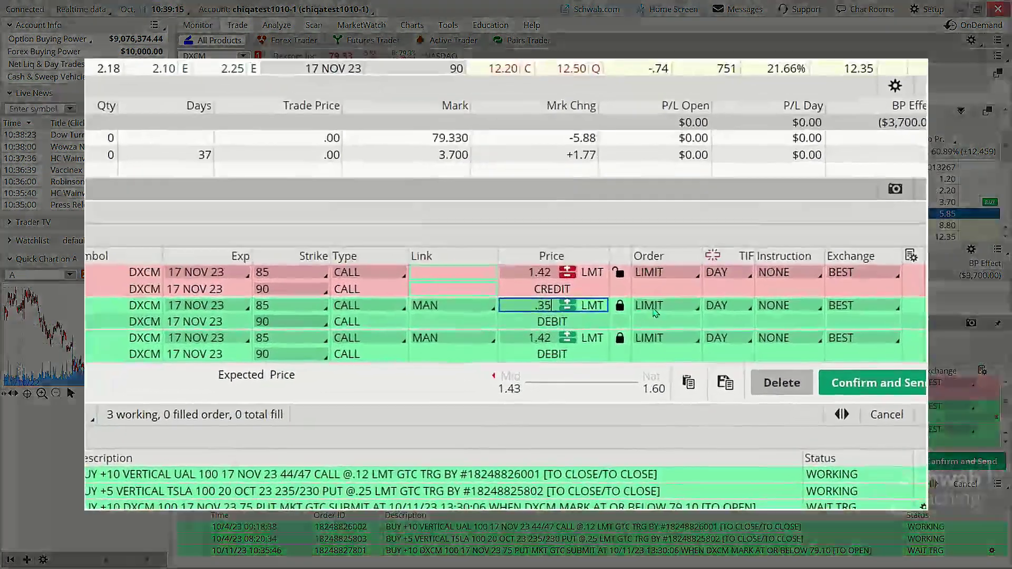
pyautogui.click(726, 306)
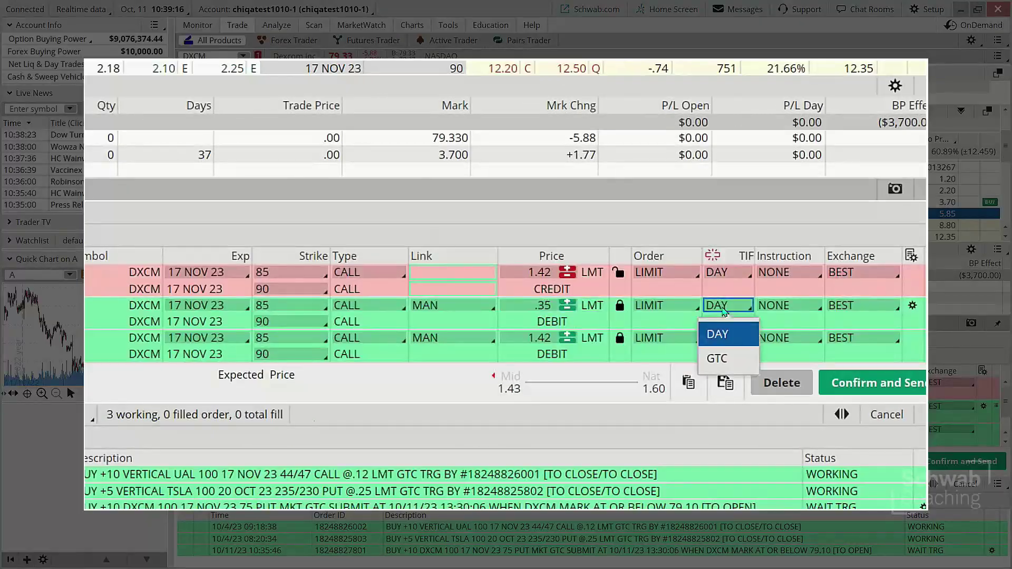
pyautogui.click(731, 359)
# Make the second opposite buy order a GTC stop order at 2.25, and delete the whole advanced order.
pyautogui.click(728, 338)
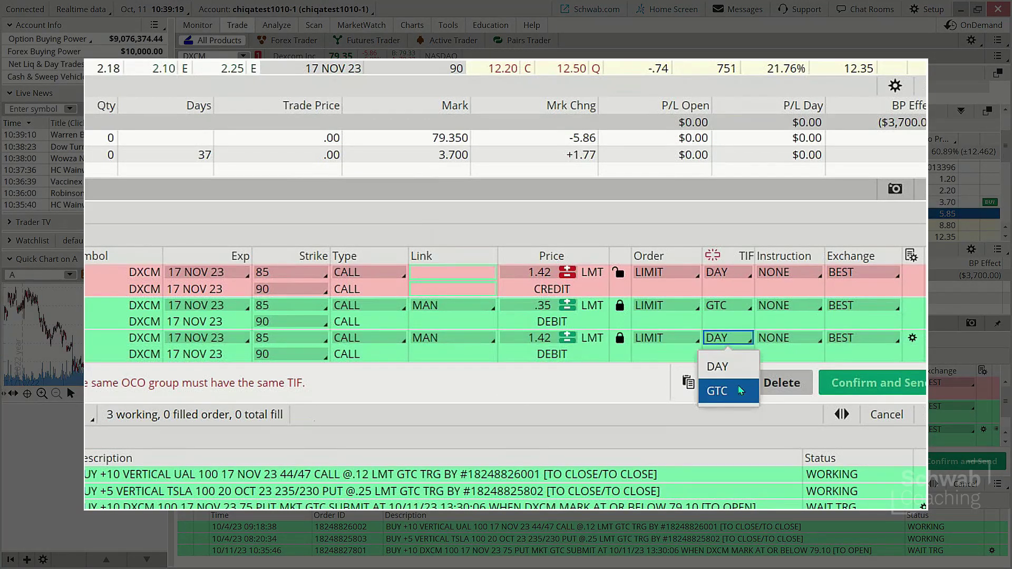
pyautogui.click(717, 391)
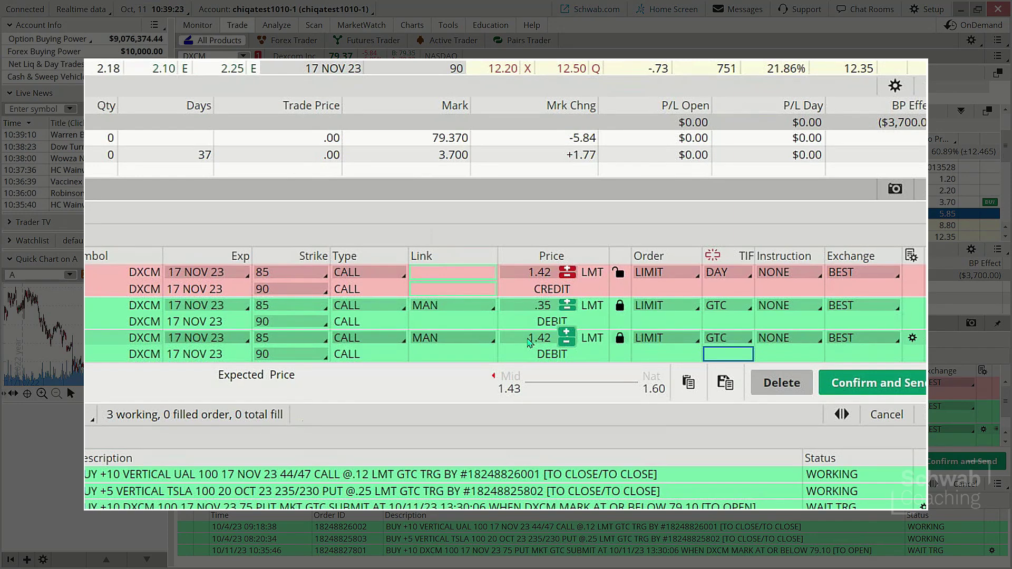
pyautogui.click(531, 341)
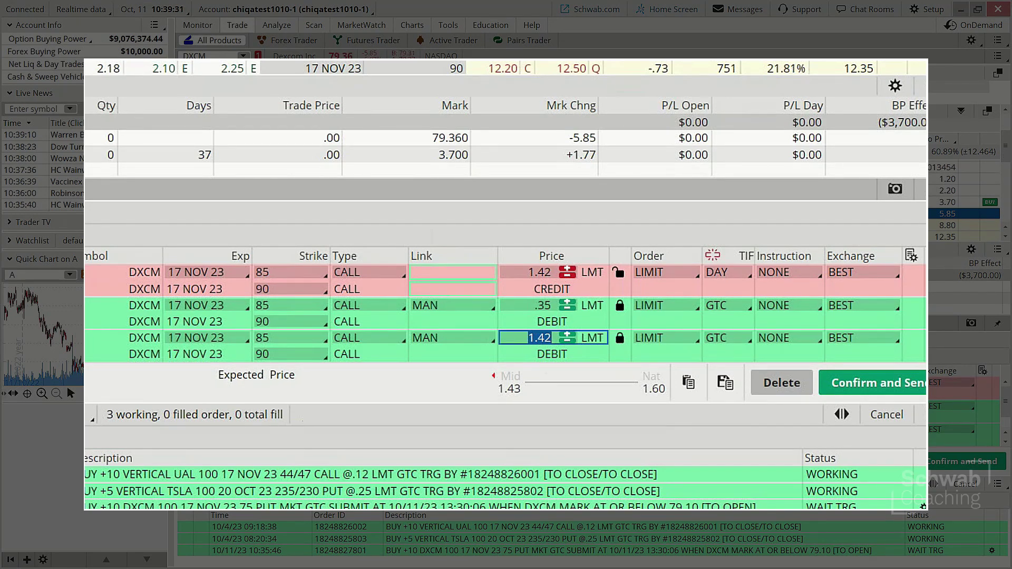
pyautogui.write('2.25')
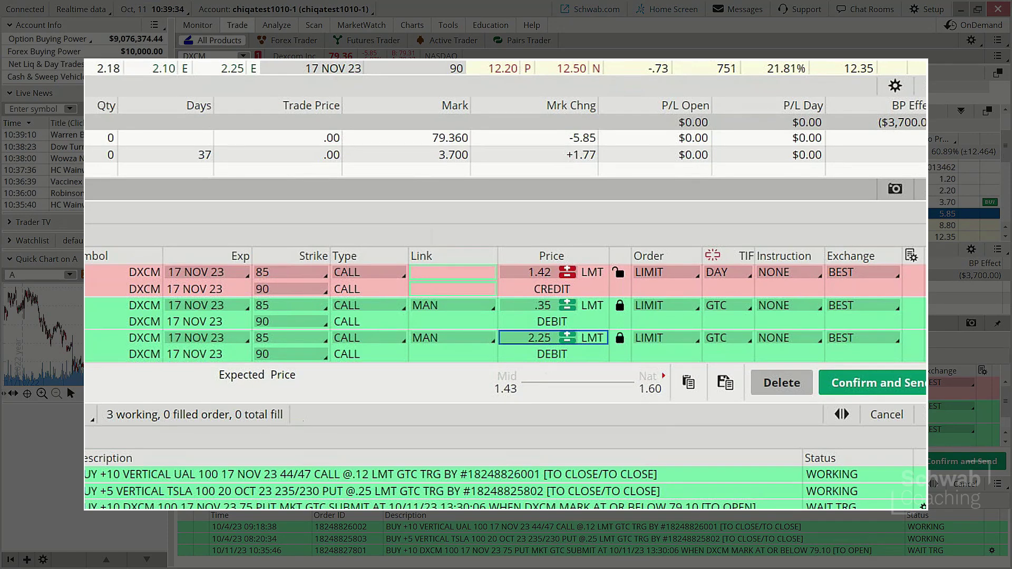
pyautogui.click(694, 338)
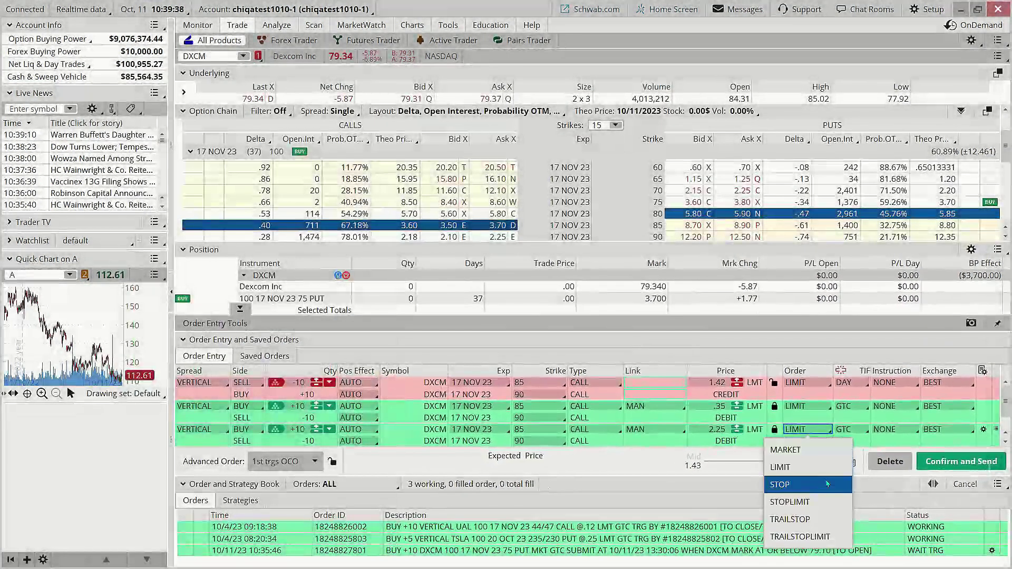
pyautogui.click(826, 484)
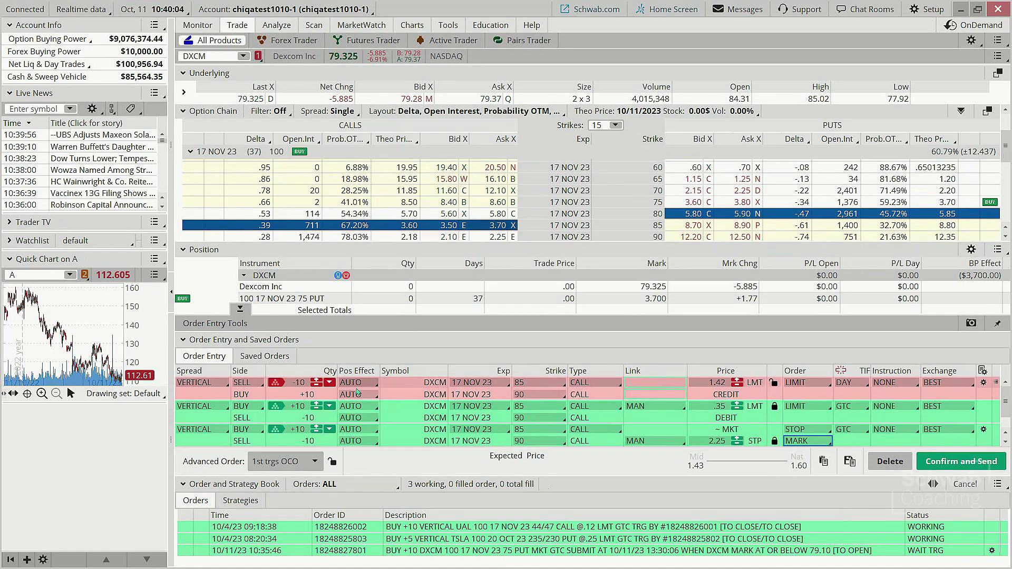
pyautogui.click(900, 463)
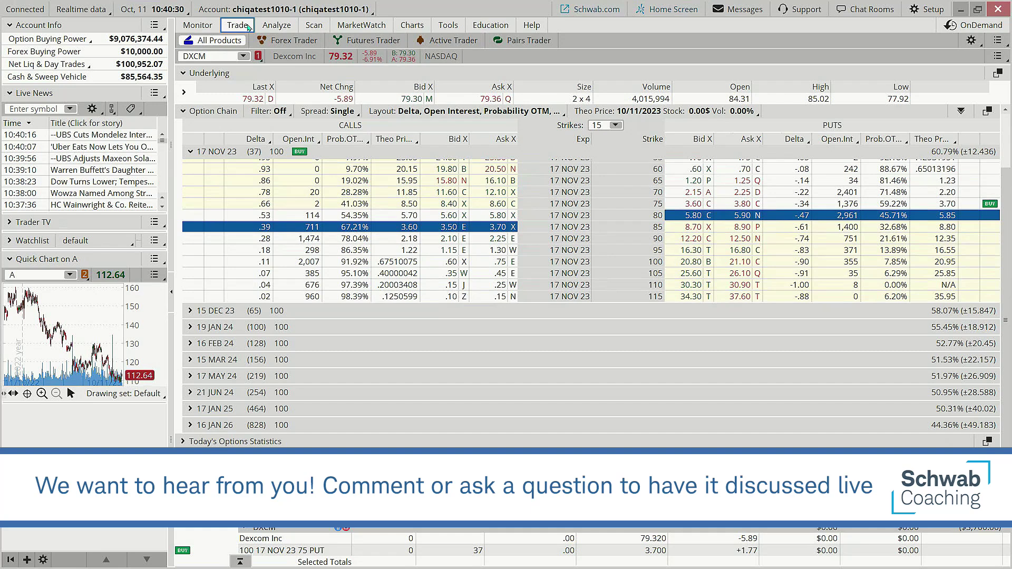
# Open the account statement and set its period to 30 days back from today.
pyautogui.click(198, 25)
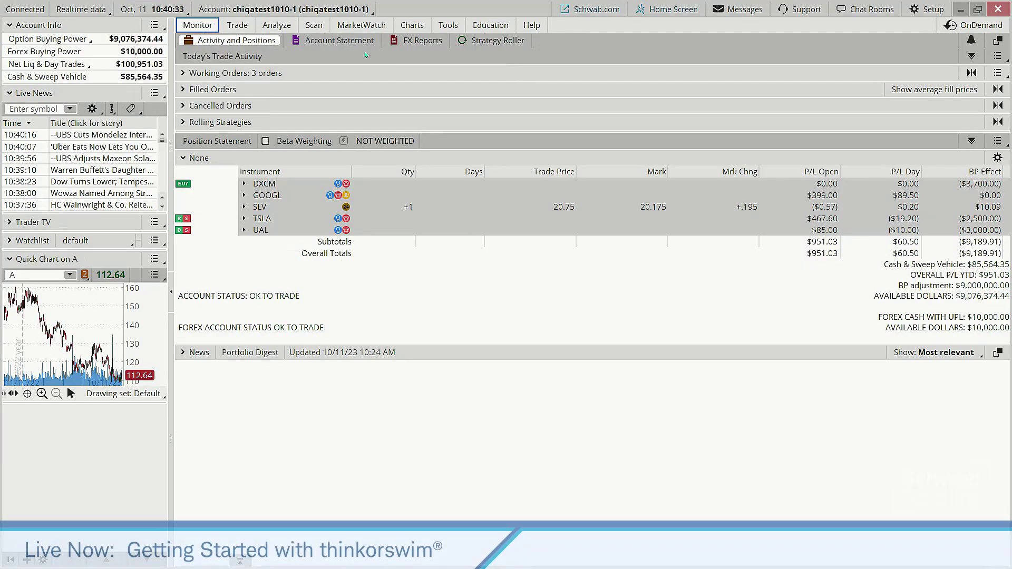
pyautogui.click(364, 43)
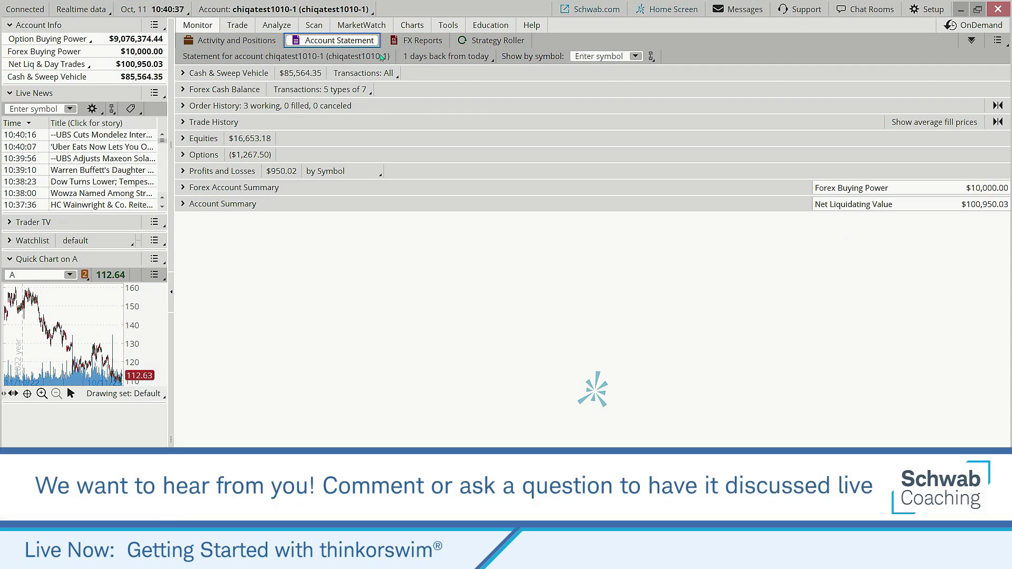
pyautogui.click(478, 60)
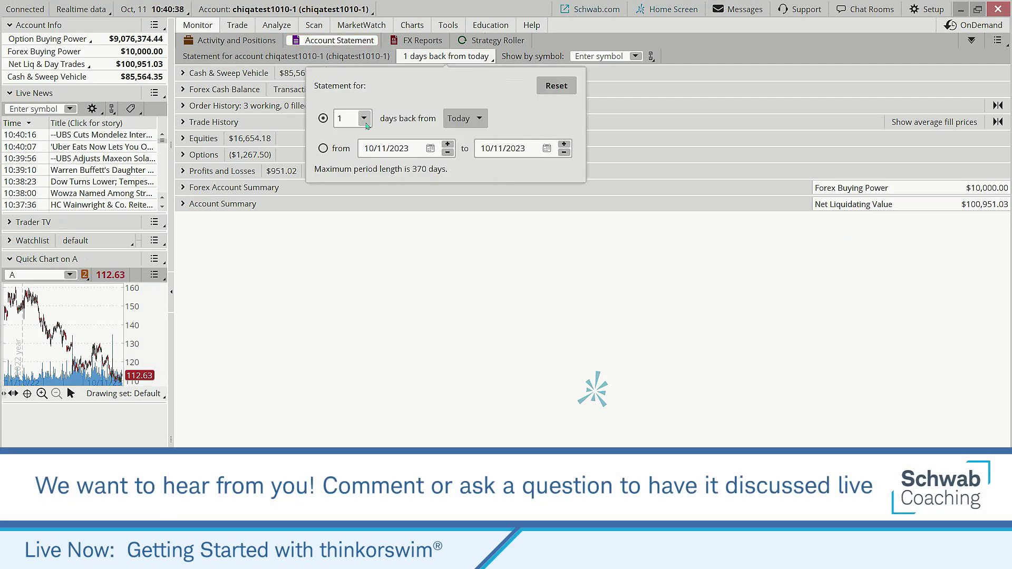
pyautogui.click(323, 149)
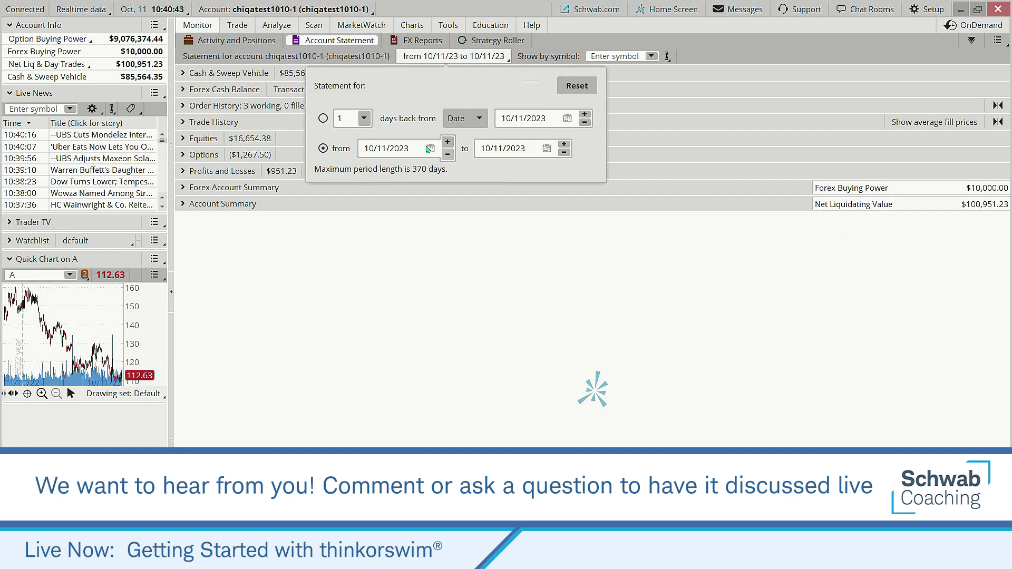
pyautogui.click(363, 118)
pyautogui.click(343, 180)
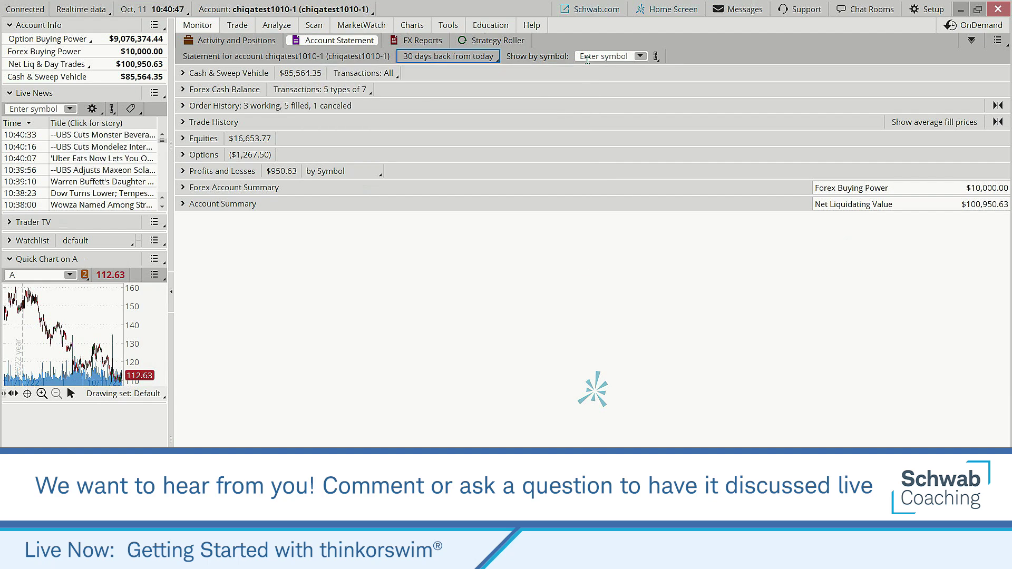
# Expand the statement's trade history and briefly view the forex account summary details.
pyautogui.click(182, 122)
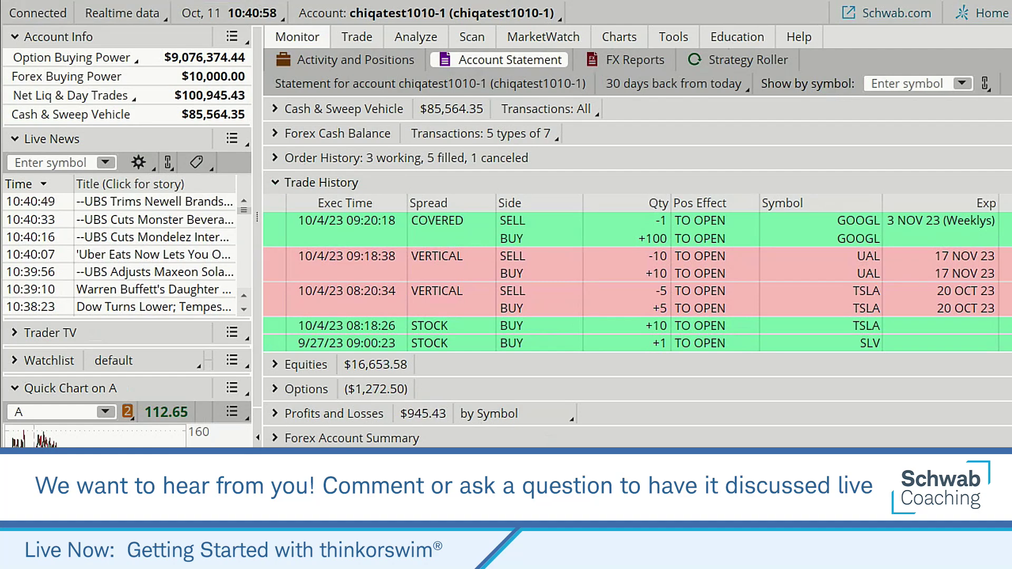
pyautogui.click(275, 438)
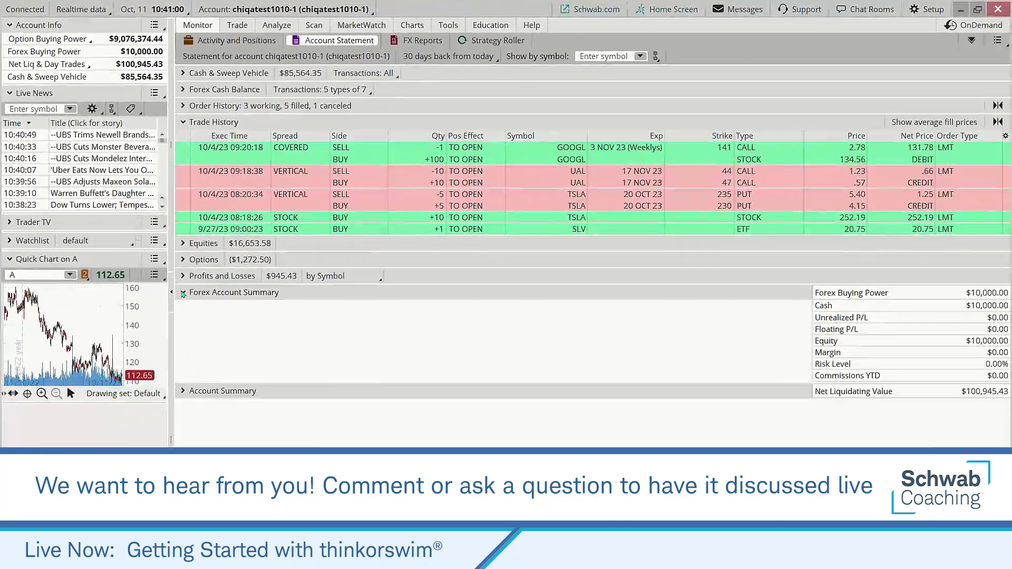
pyautogui.click(182, 293)
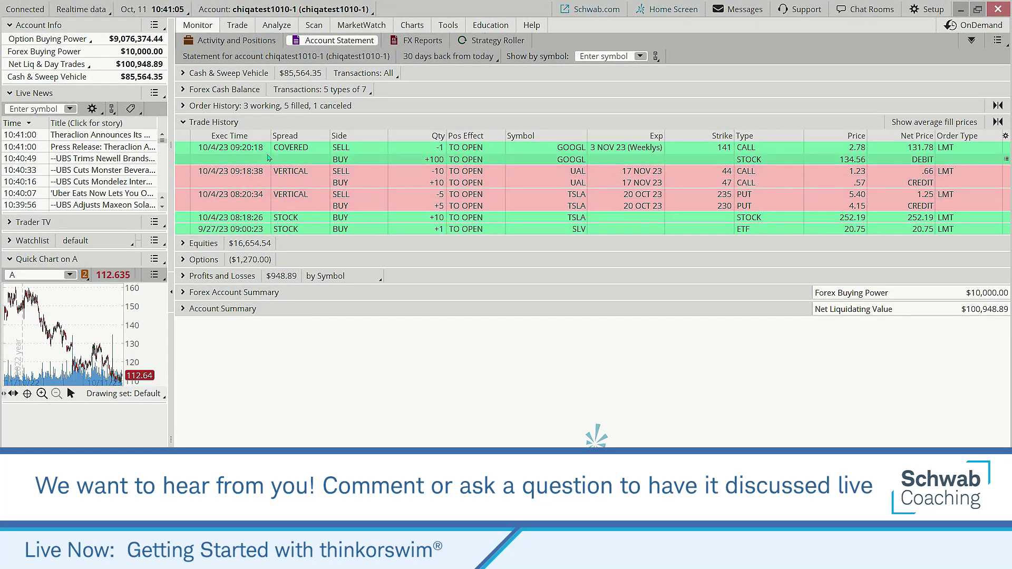
# Start exporting the account statement to a CSV file and cancel the save.
pyautogui.click(999, 41)
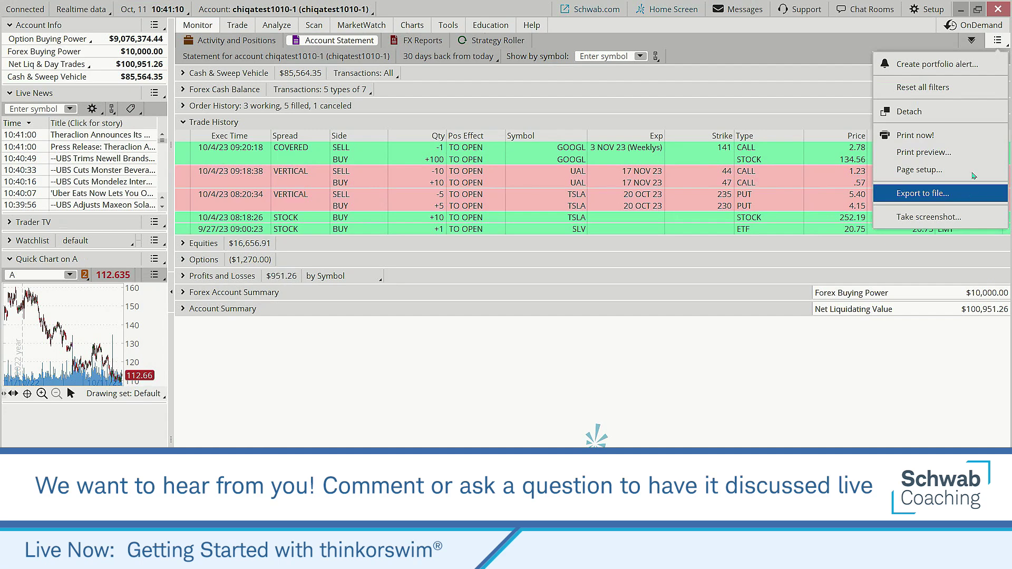
pyautogui.click(863, 52)
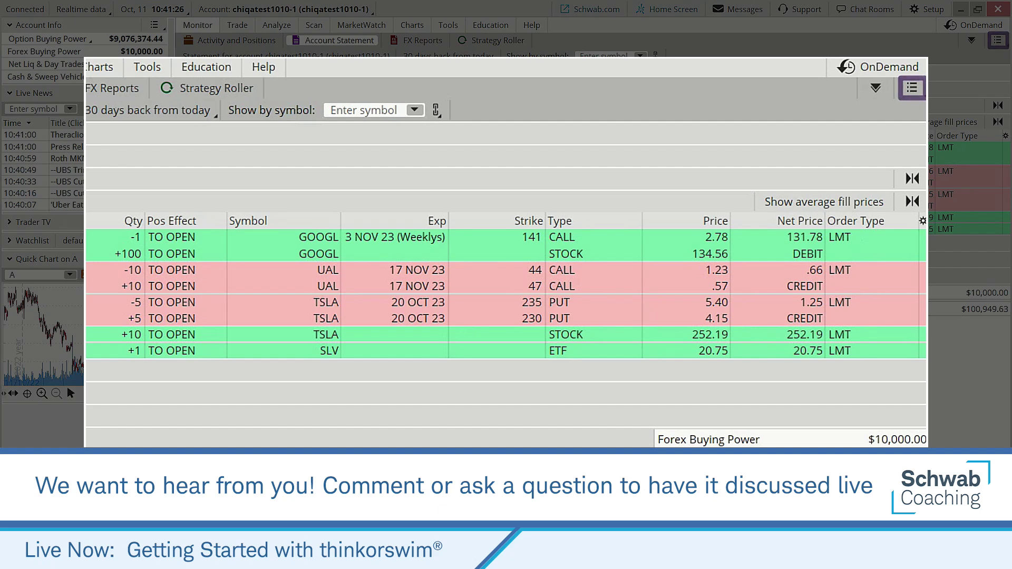
pyautogui.click(913, 88)
pyautogui.click(867, 305)
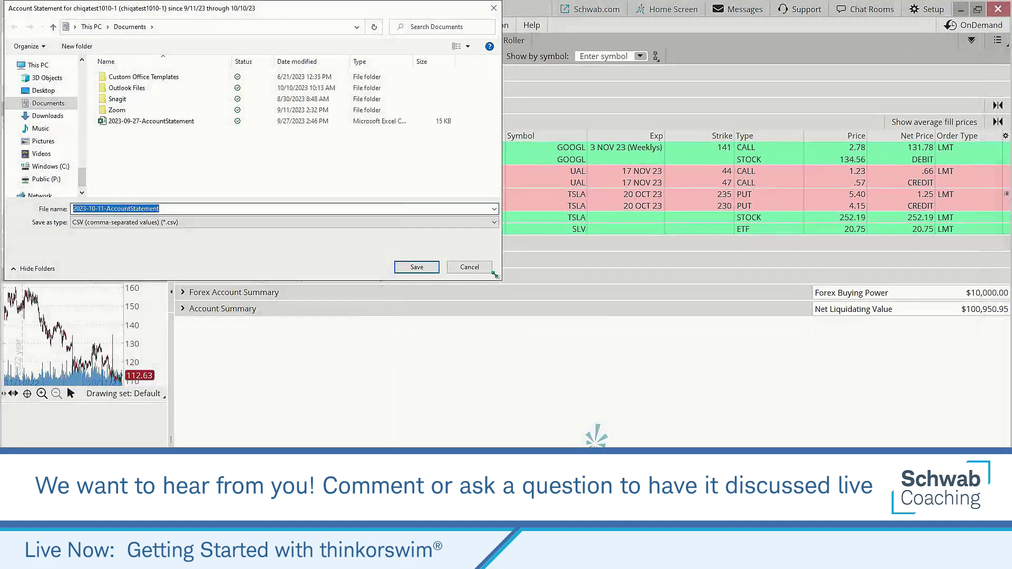
pyautogui.click(283, 325)
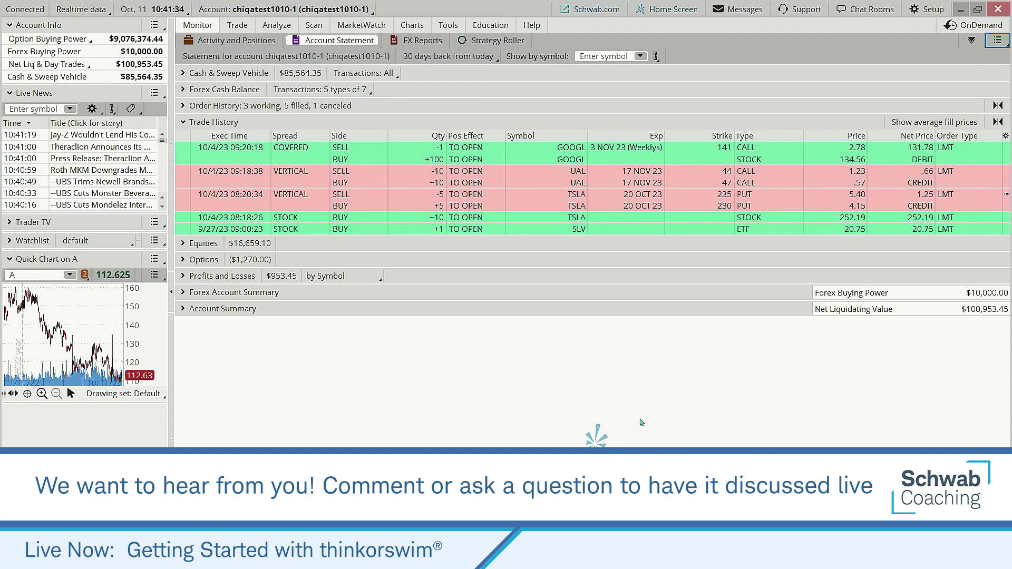
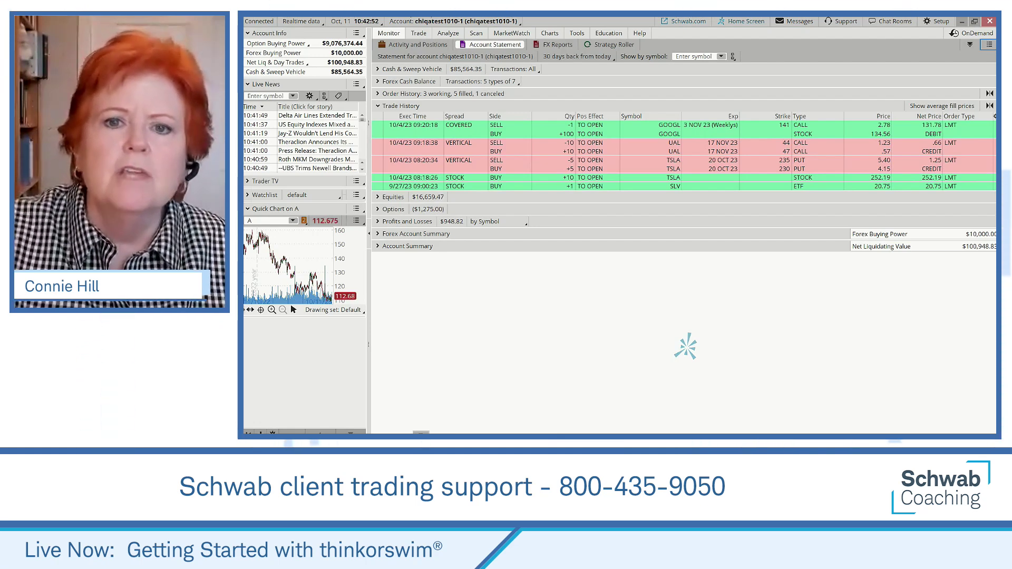
# Open the thinkorswim Learning Center from the education resources.
pyautogui.click(610, 34)
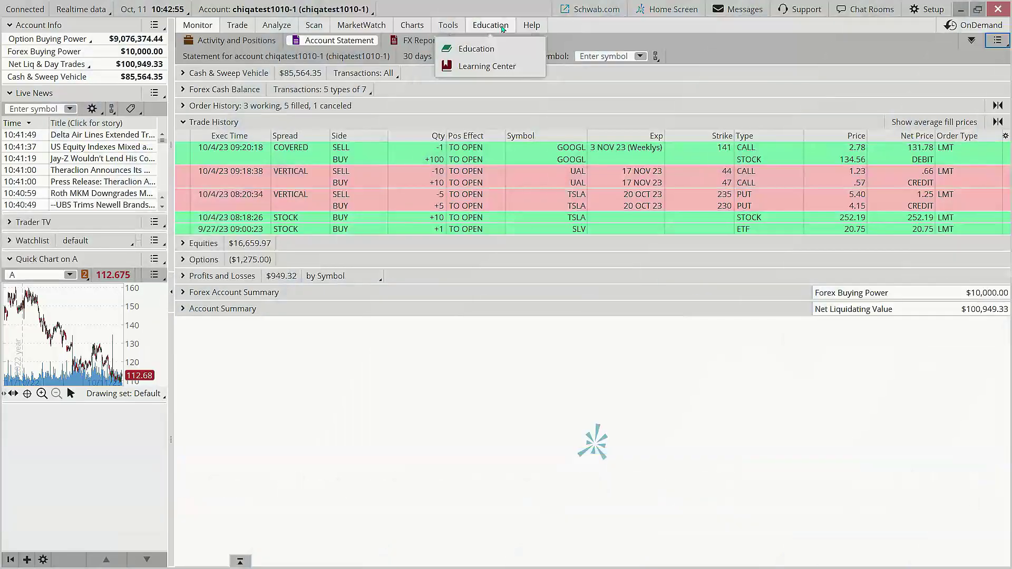
pyautogui.click(618, 36)
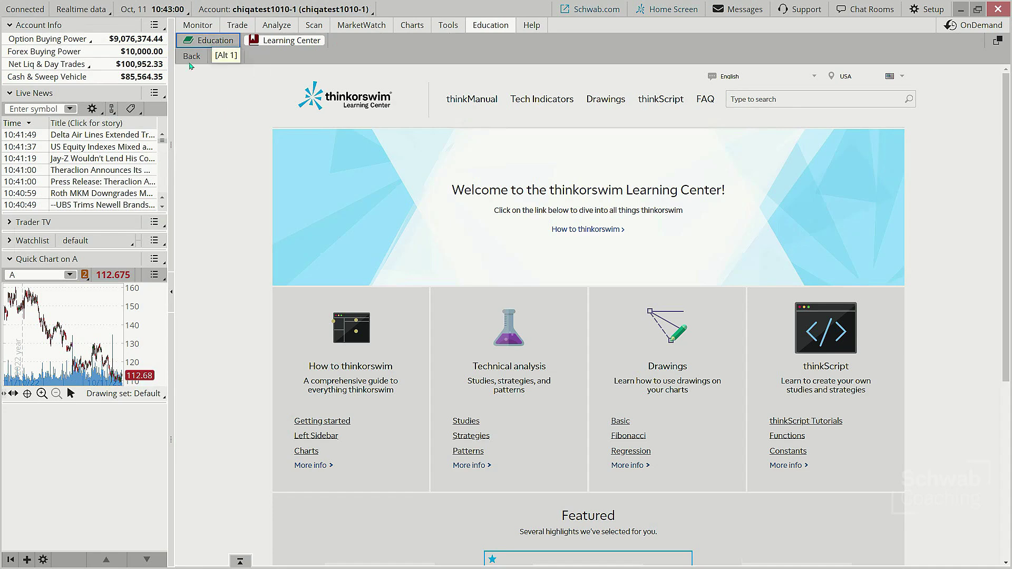
# Look through the topic categories and featured articles on the Learning Center home page.
pyautogui.scroll(-5, 219, 105)
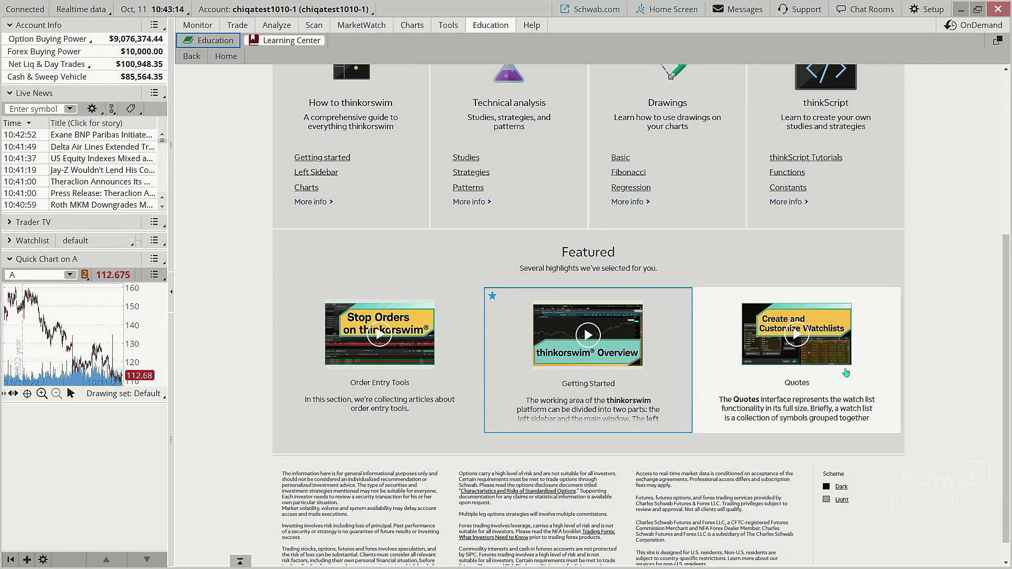
pyautogui.scroll(3, 846, 373)
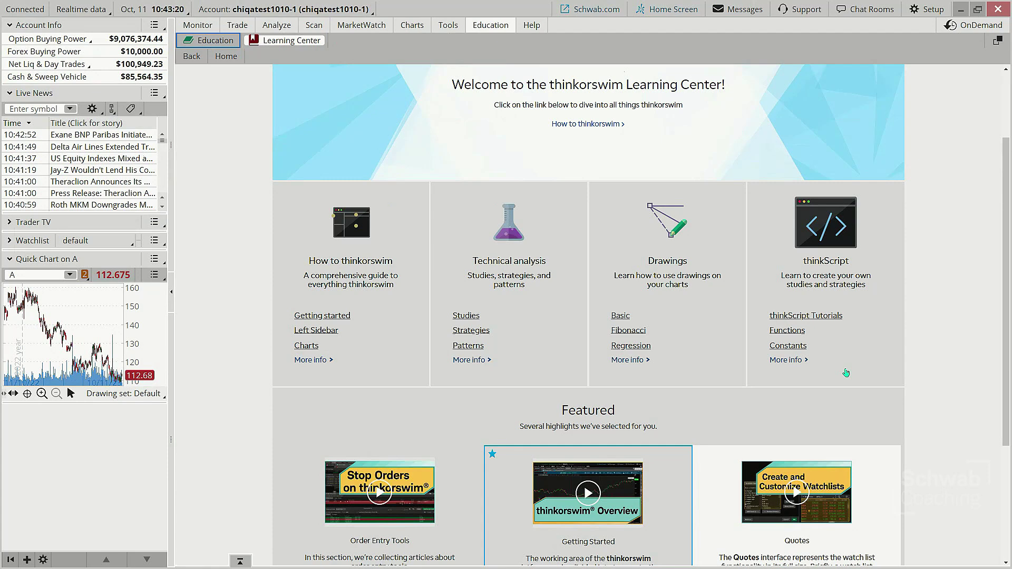
pyautogui.click(298, 44)
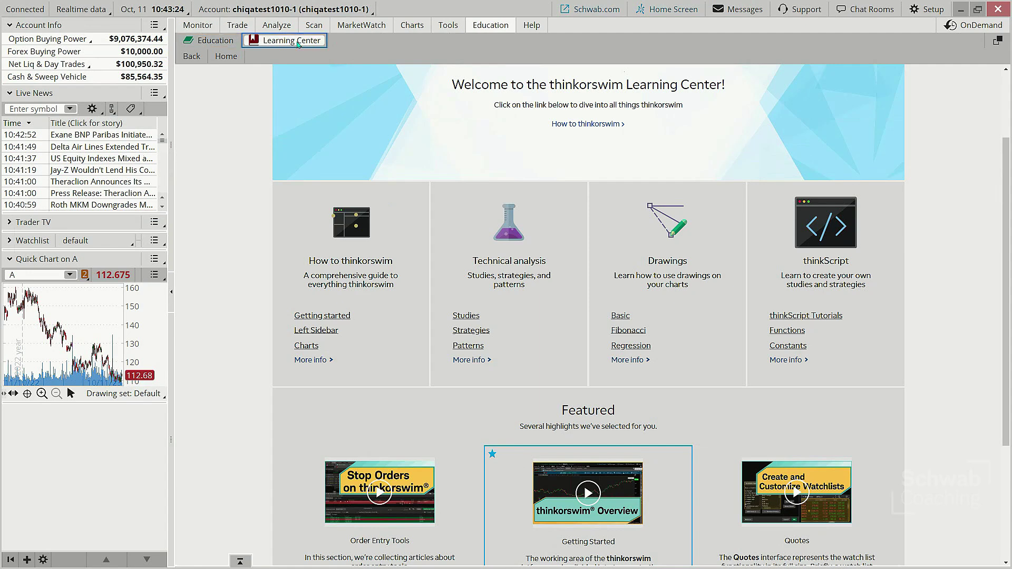
pyautogui.scroll(2, 720, 157)
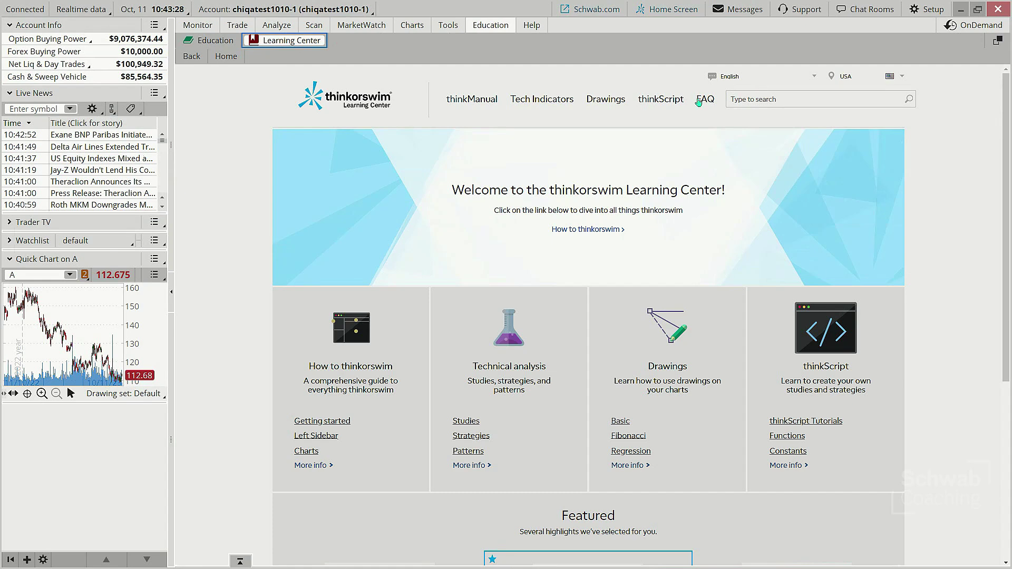
# Search the Learning Center for "market order" and look through the results.
pyautogui.click(775, 99)
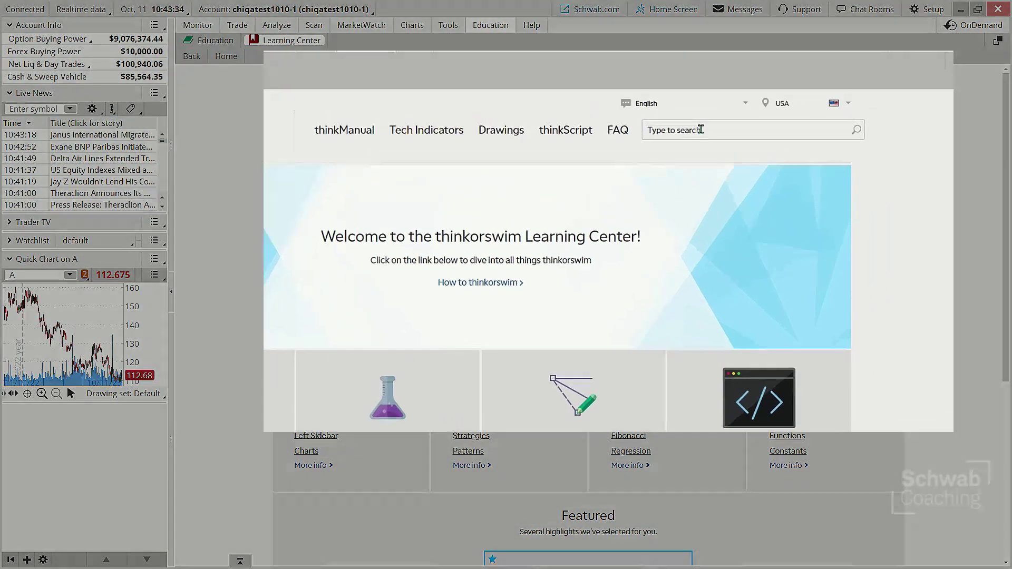
pyautogui.write('market')
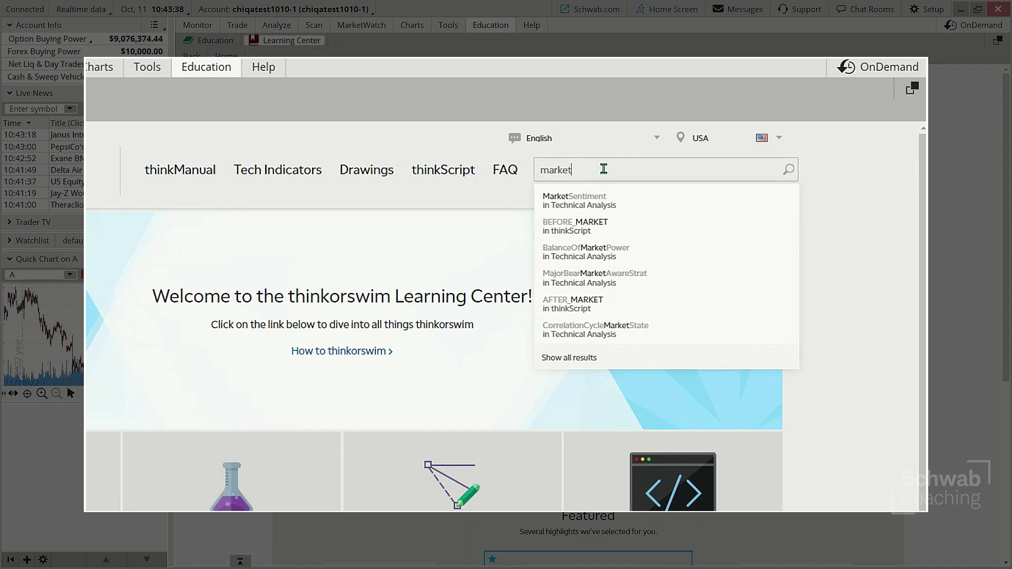
pyautogui.write(' orrder')
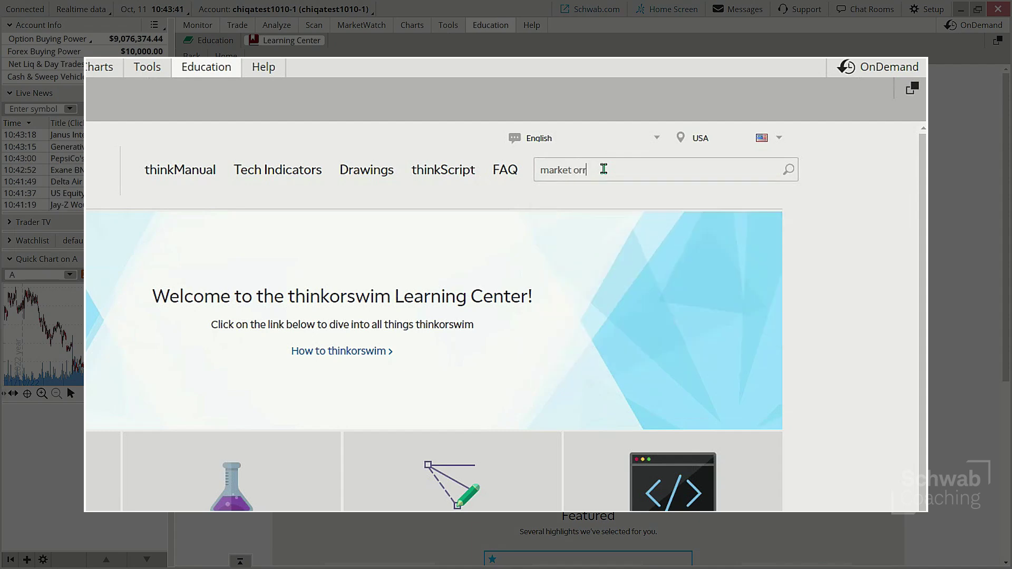
pyautogui.press('BackSpace')
pyautogui.press('BackSpace')
pyautogui.press('BackSpace')
pyautogui.write('der')
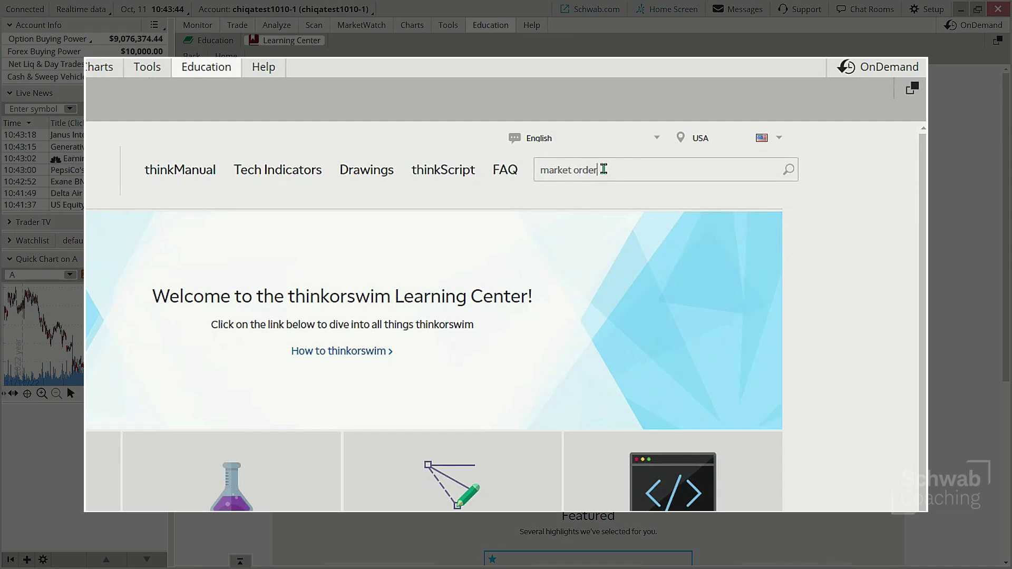
pyautogui.press('Return')
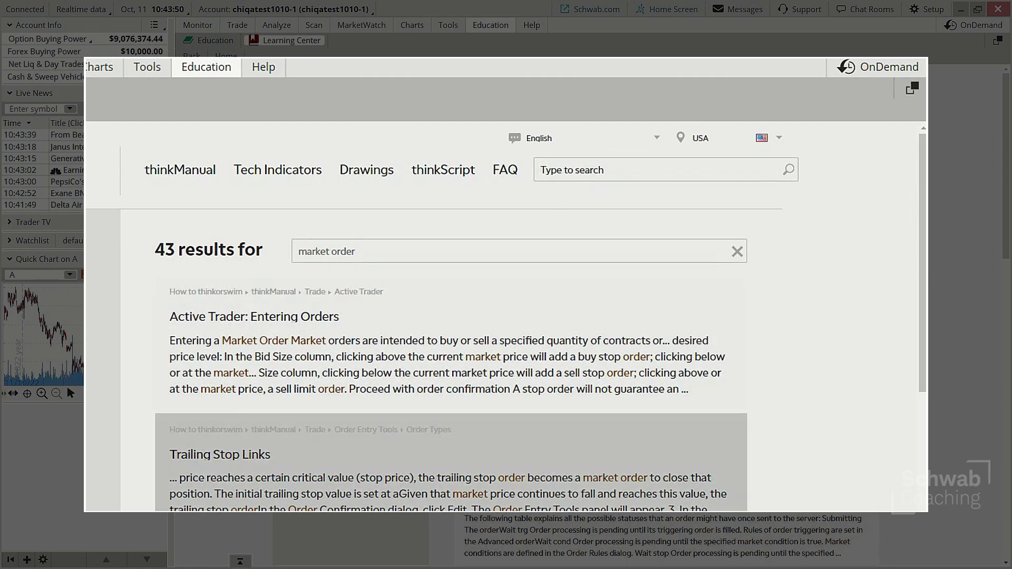
pyautogui.scroll(-5, 334, 355)
pyautogui.scroll(5, 451, 316)
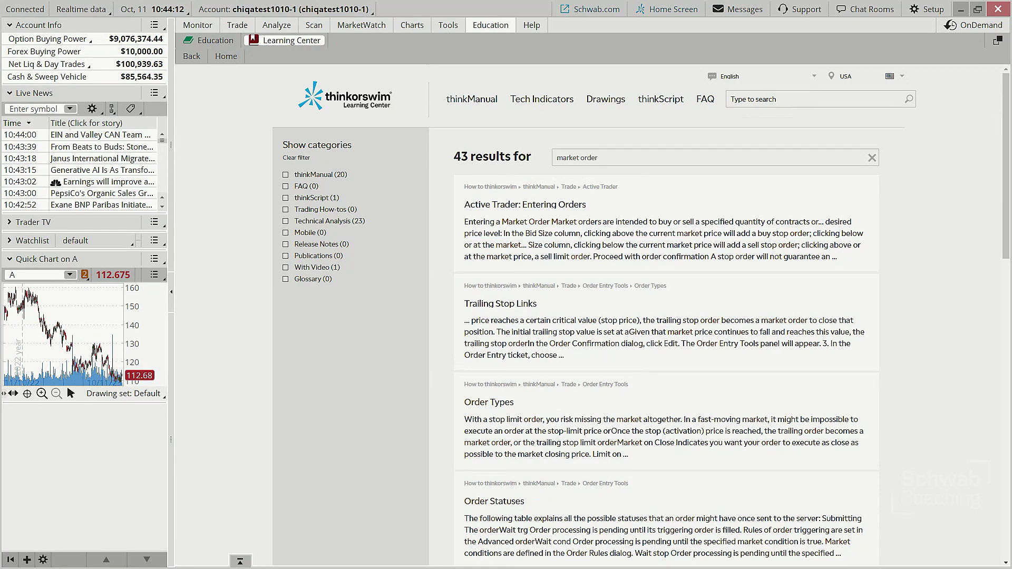
# Create a sell vertical order on the DXCM 17 NOV 23 90/95 calls with the advanced order type 1st trgs OCO.
pyautogui.click(237, 25)
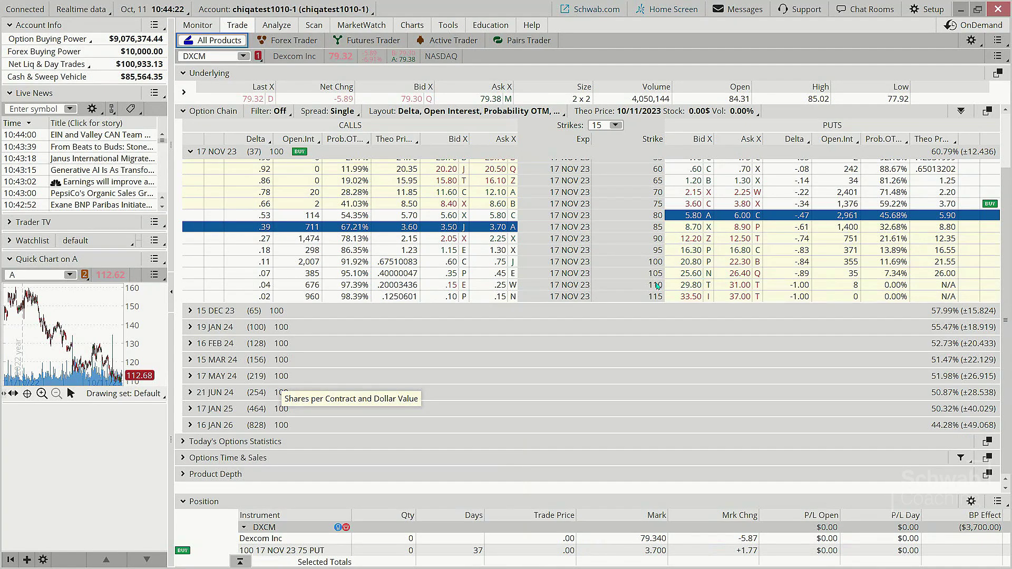
pyautogui.rightClick(493, 227)
pyautogui.moveTo(507, 241)
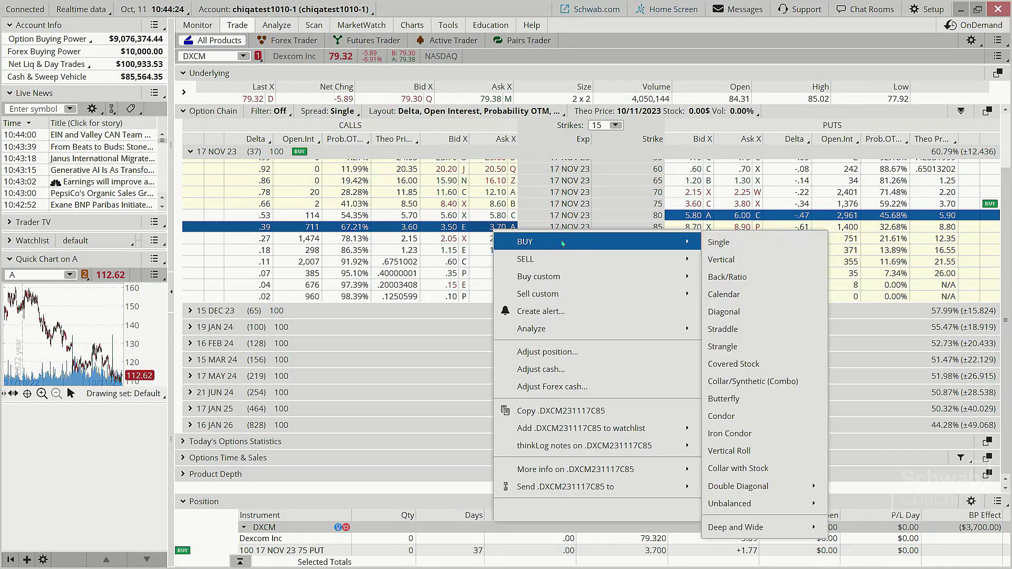
pyautogui.rightClick(474, 241)
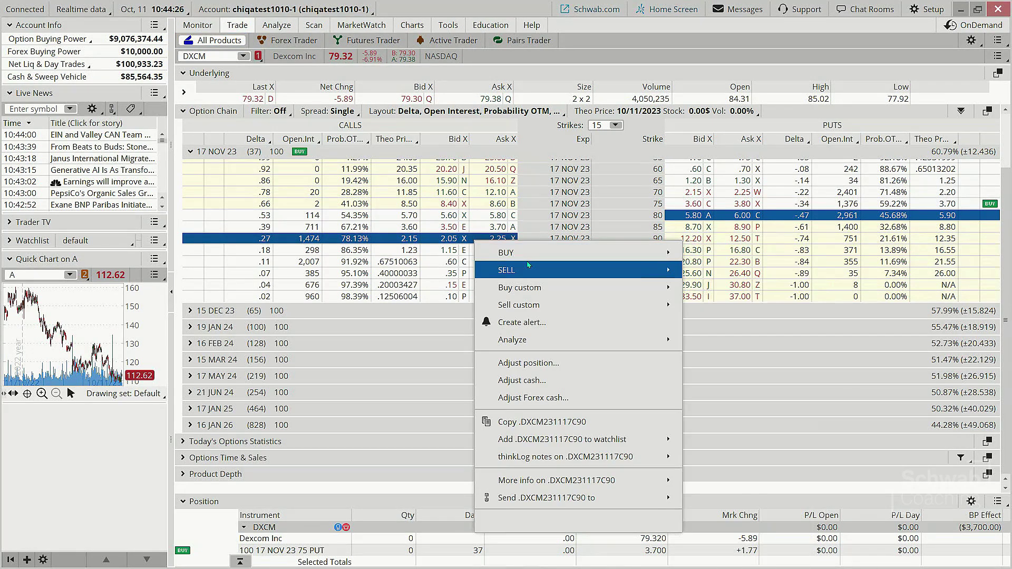
pyautogui.moveTo(664, 271)
pyautogui.click(704, 286)
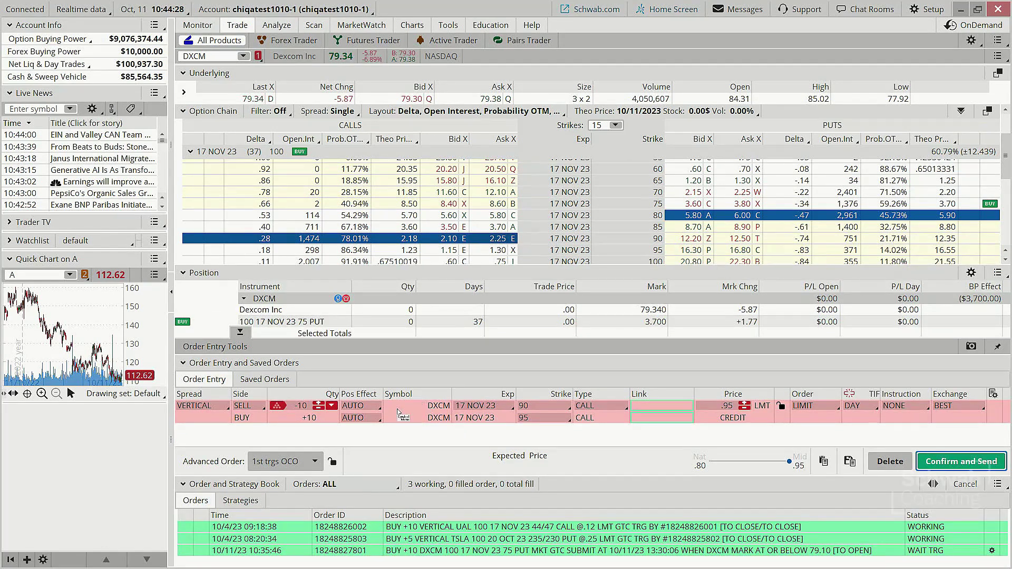
pyautogui.click(318, 462)
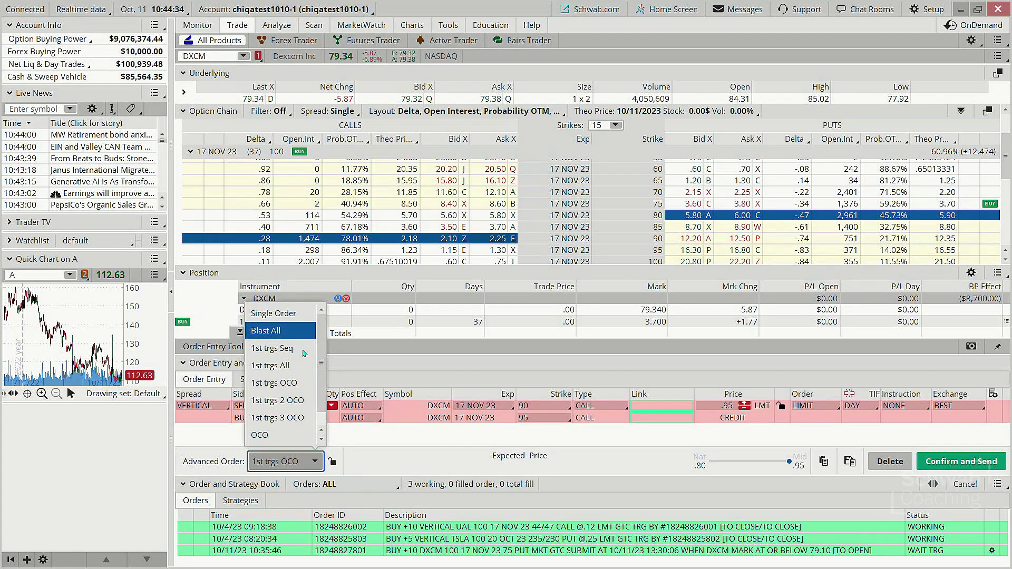
pyautogui.click(303, 384)
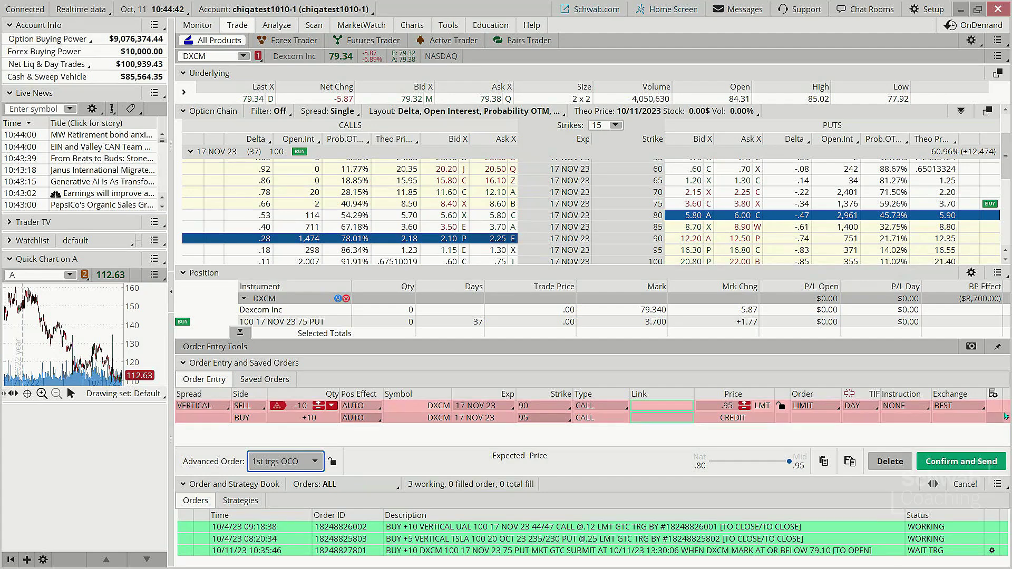
# Try a submit condition of DXCM mark at or below 71.00 in the order rules, discard it and delete the order.
pyautogui.moveTo(995, 407)
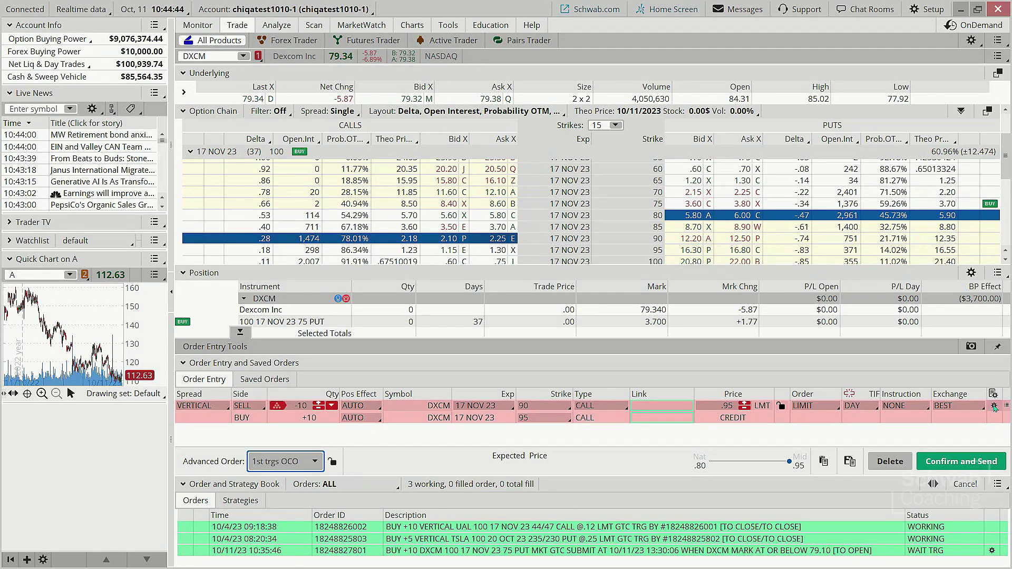
pyautogui.click(994, 406)
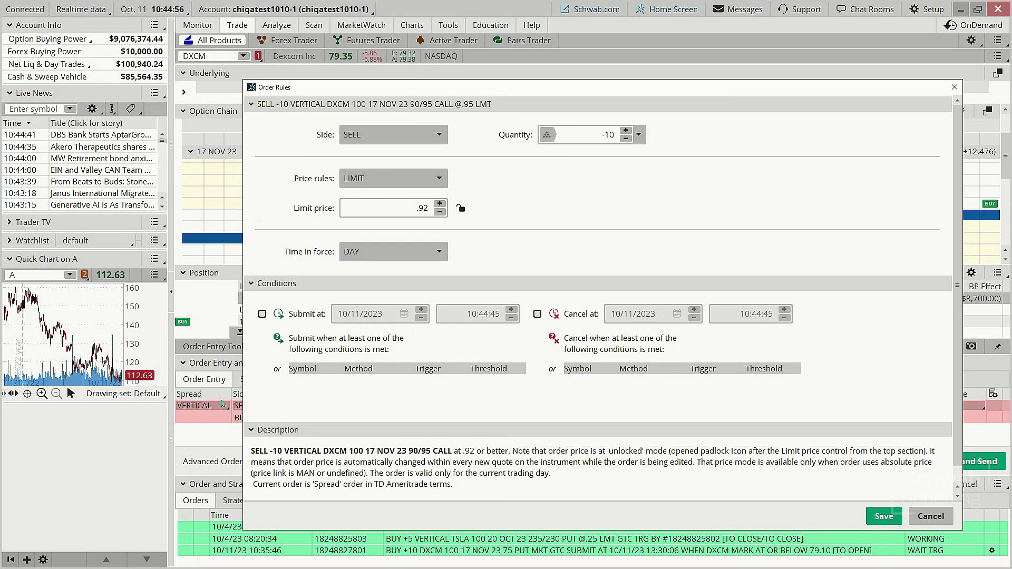
pyautogui.click(319, 380)
pyautogui.click(383, 381)
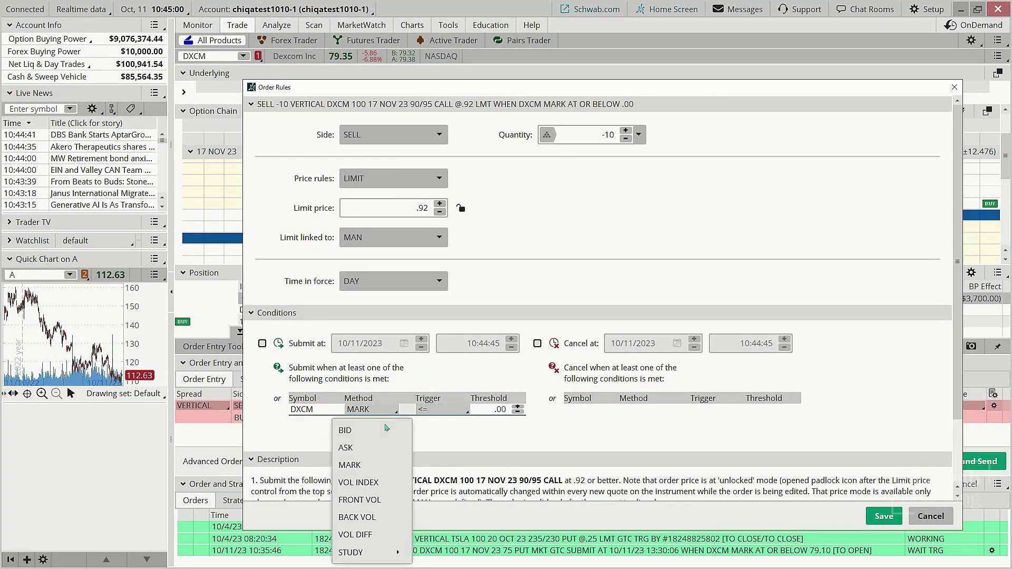
pyautogui.click(449, 413)
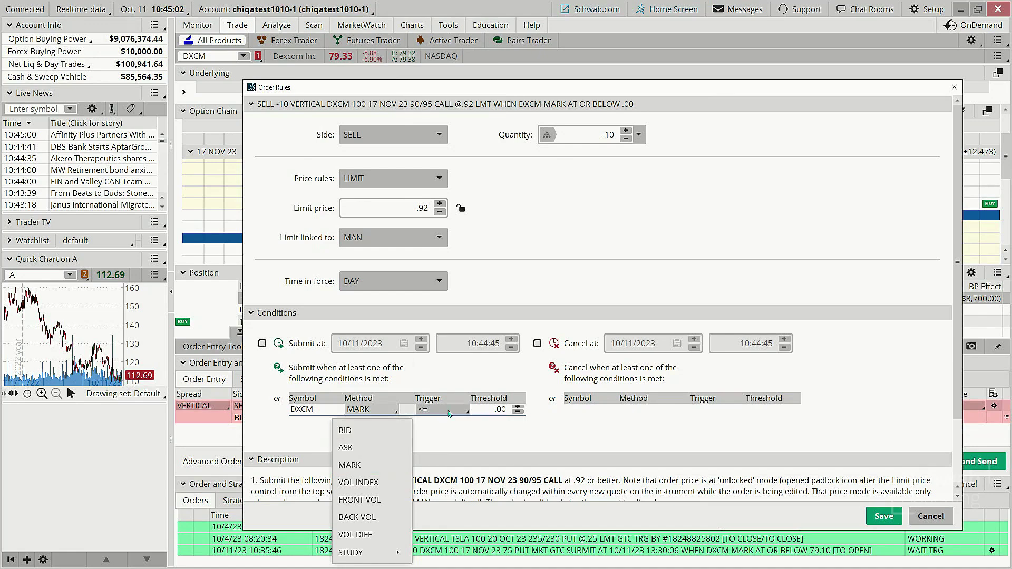
pyautogui.click(453, 411)
pyautogui.click(453, 411)
pyautogui.click(486, 408)
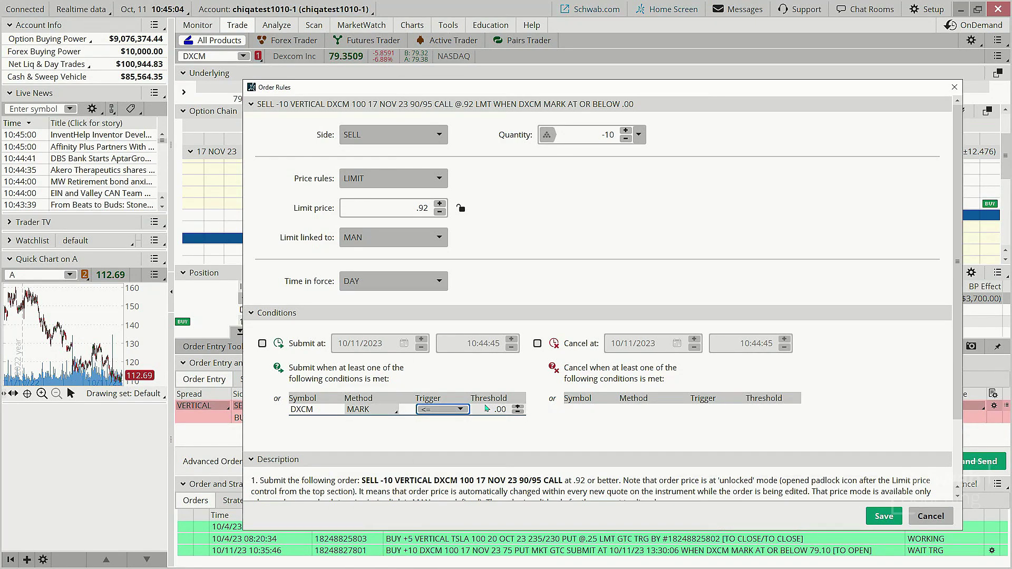
pyautogui.doubleClick(518, 414)
pyautogui.write('71.00')
pyautogui.press('Return')
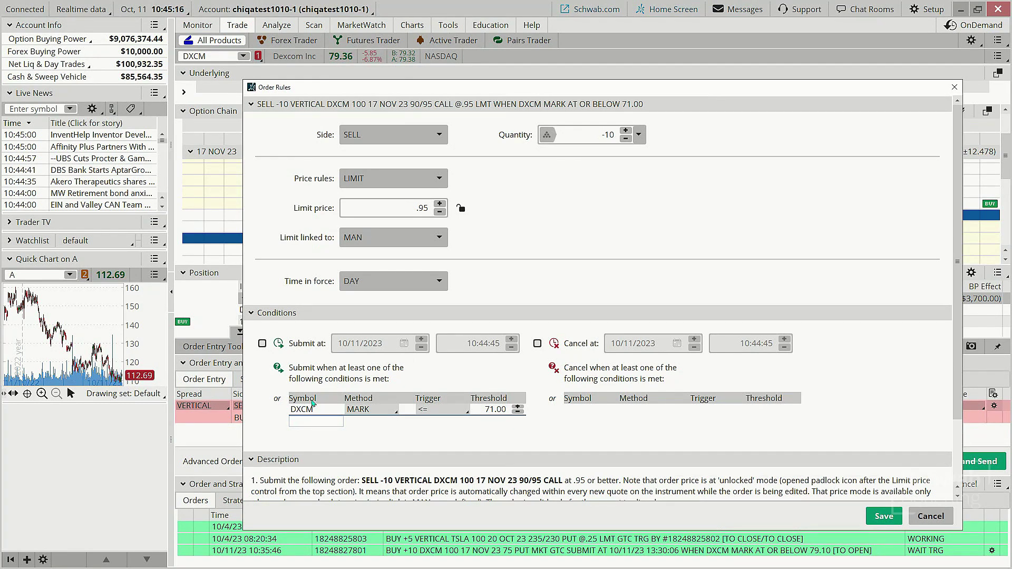
pyautogui.click(931, 516)
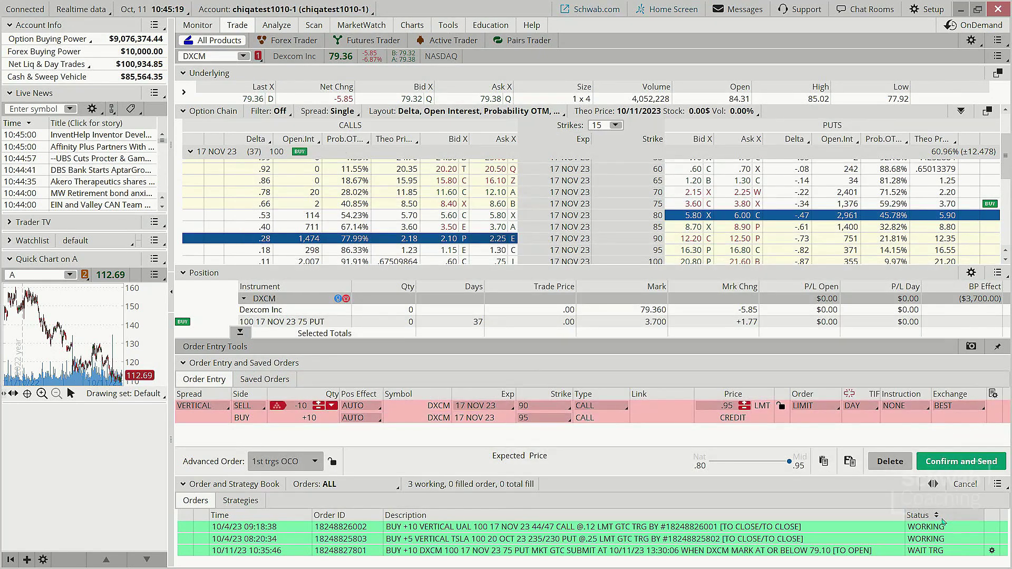
pyautogui.click(890, 461)
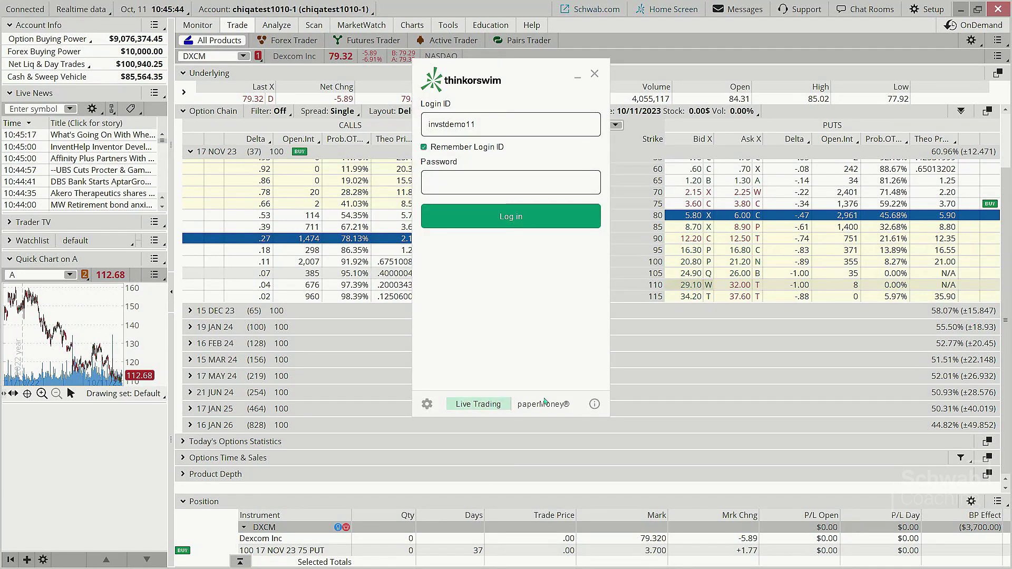
# Try the paperMoney mode in the login window, return it to Live Trading and minimize the window.
pyautogui.click(548, 407)
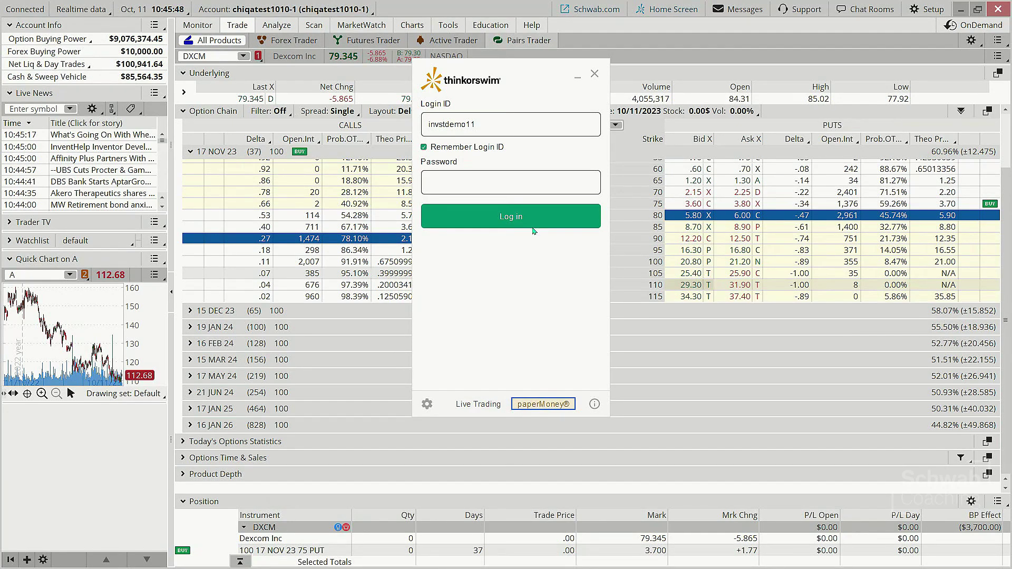
pyautogui.click(483, 405)
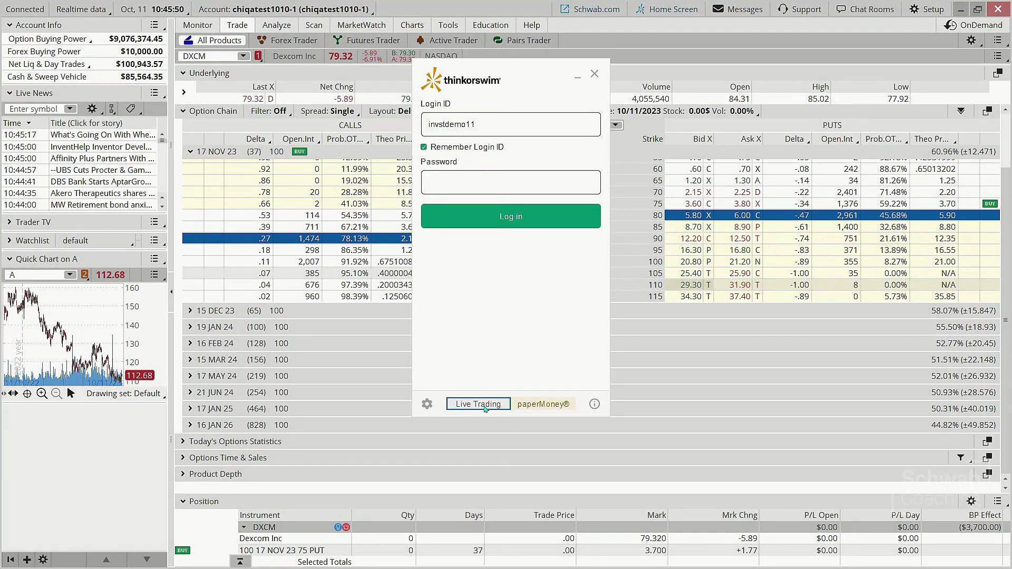
pyautogui.click(579, 80)
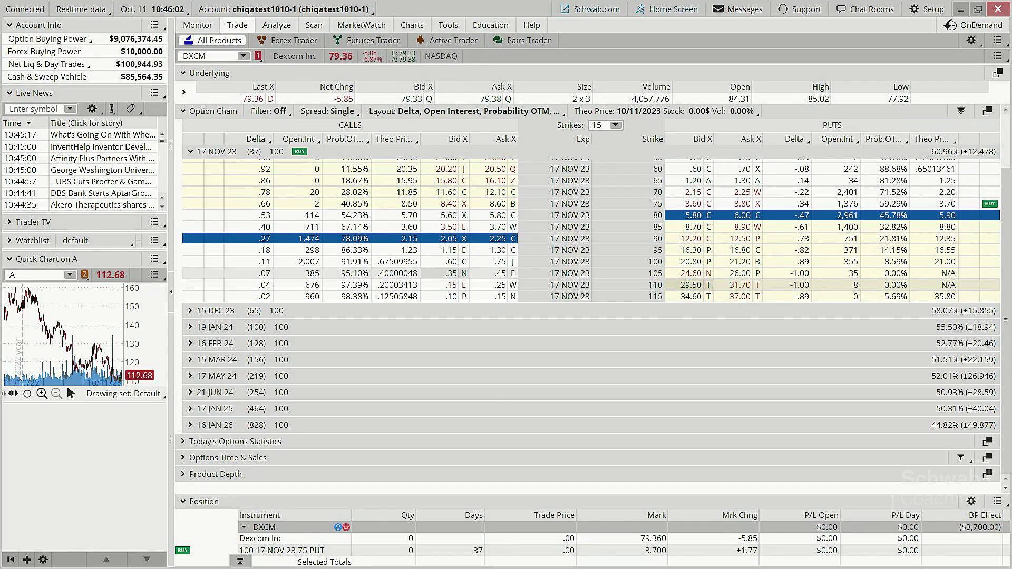
# Switch to the PowerPoint slide show and advance past the summary to the Next Steps slide.
pyautogui.hotkey('alt', 'Tab')
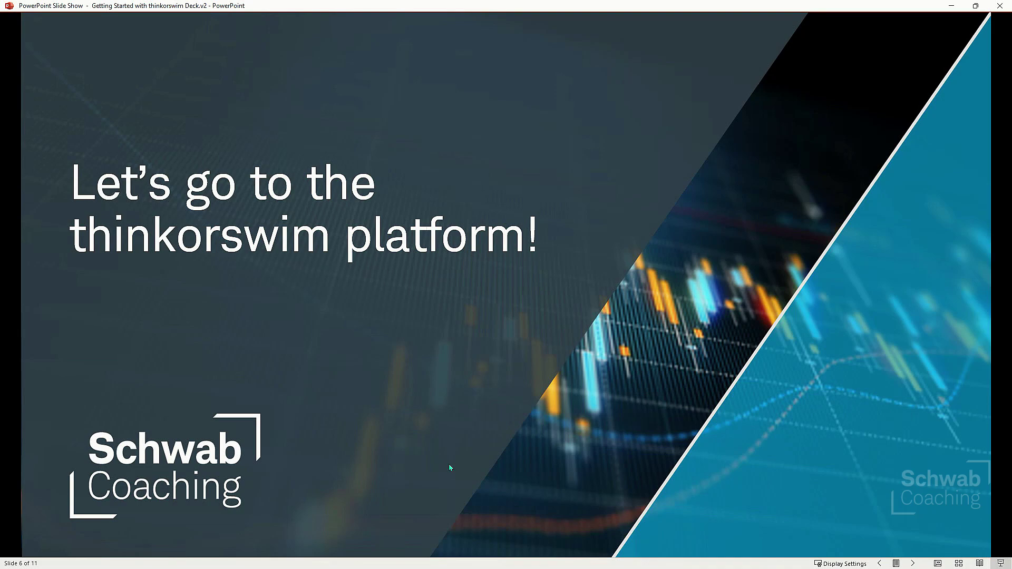
pyautogui.press('Right')
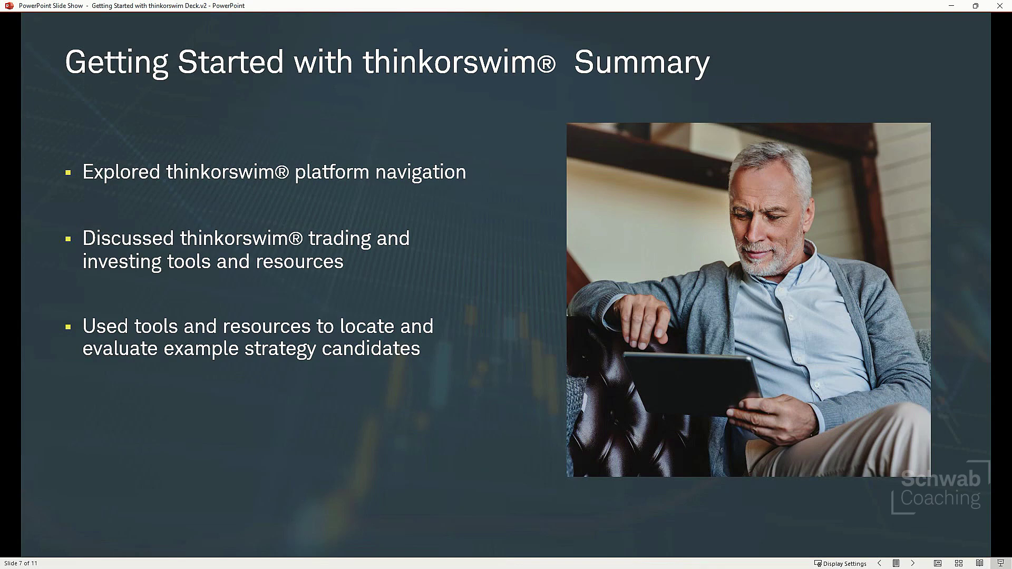
pyautogui.press('Right')
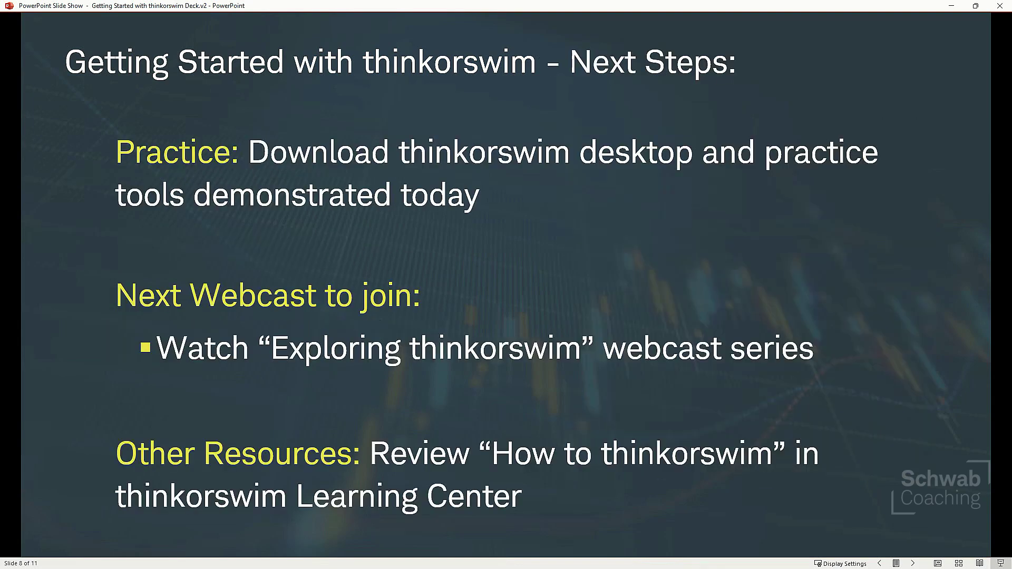